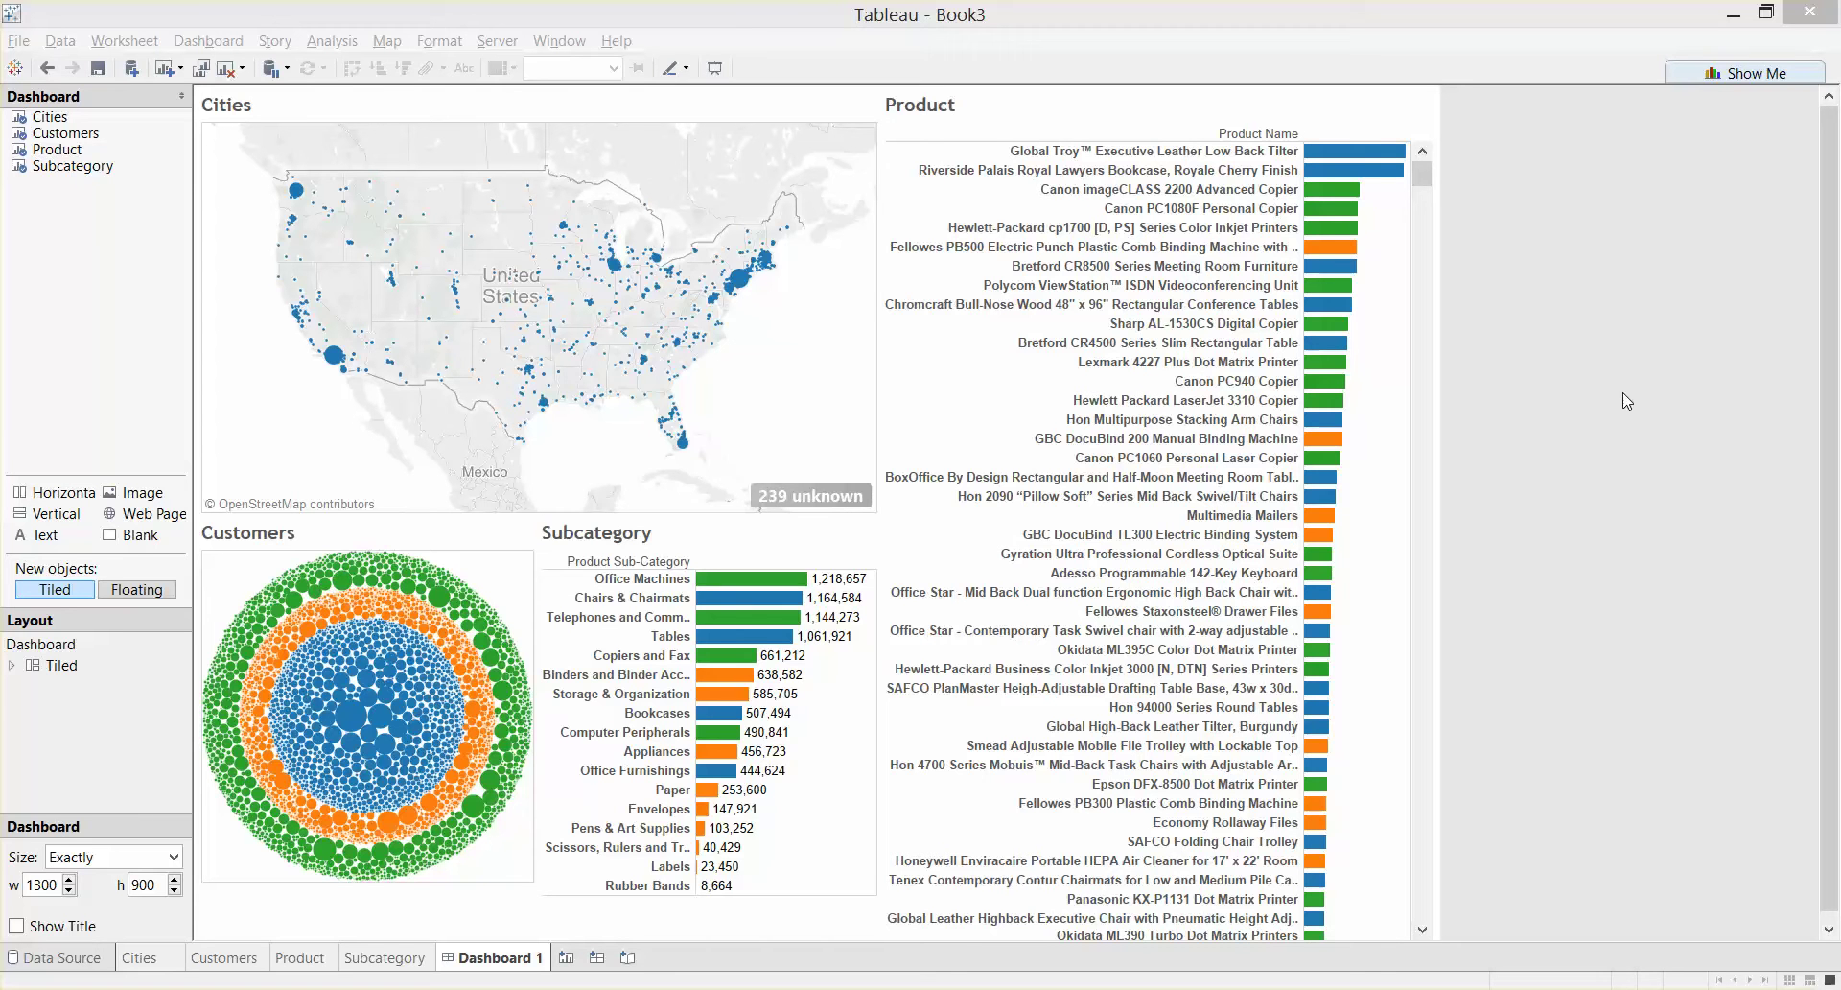
Leave Dashboard 1 for the Cities worksheet with its sales-by-city map.
mouse_move(733, 623)
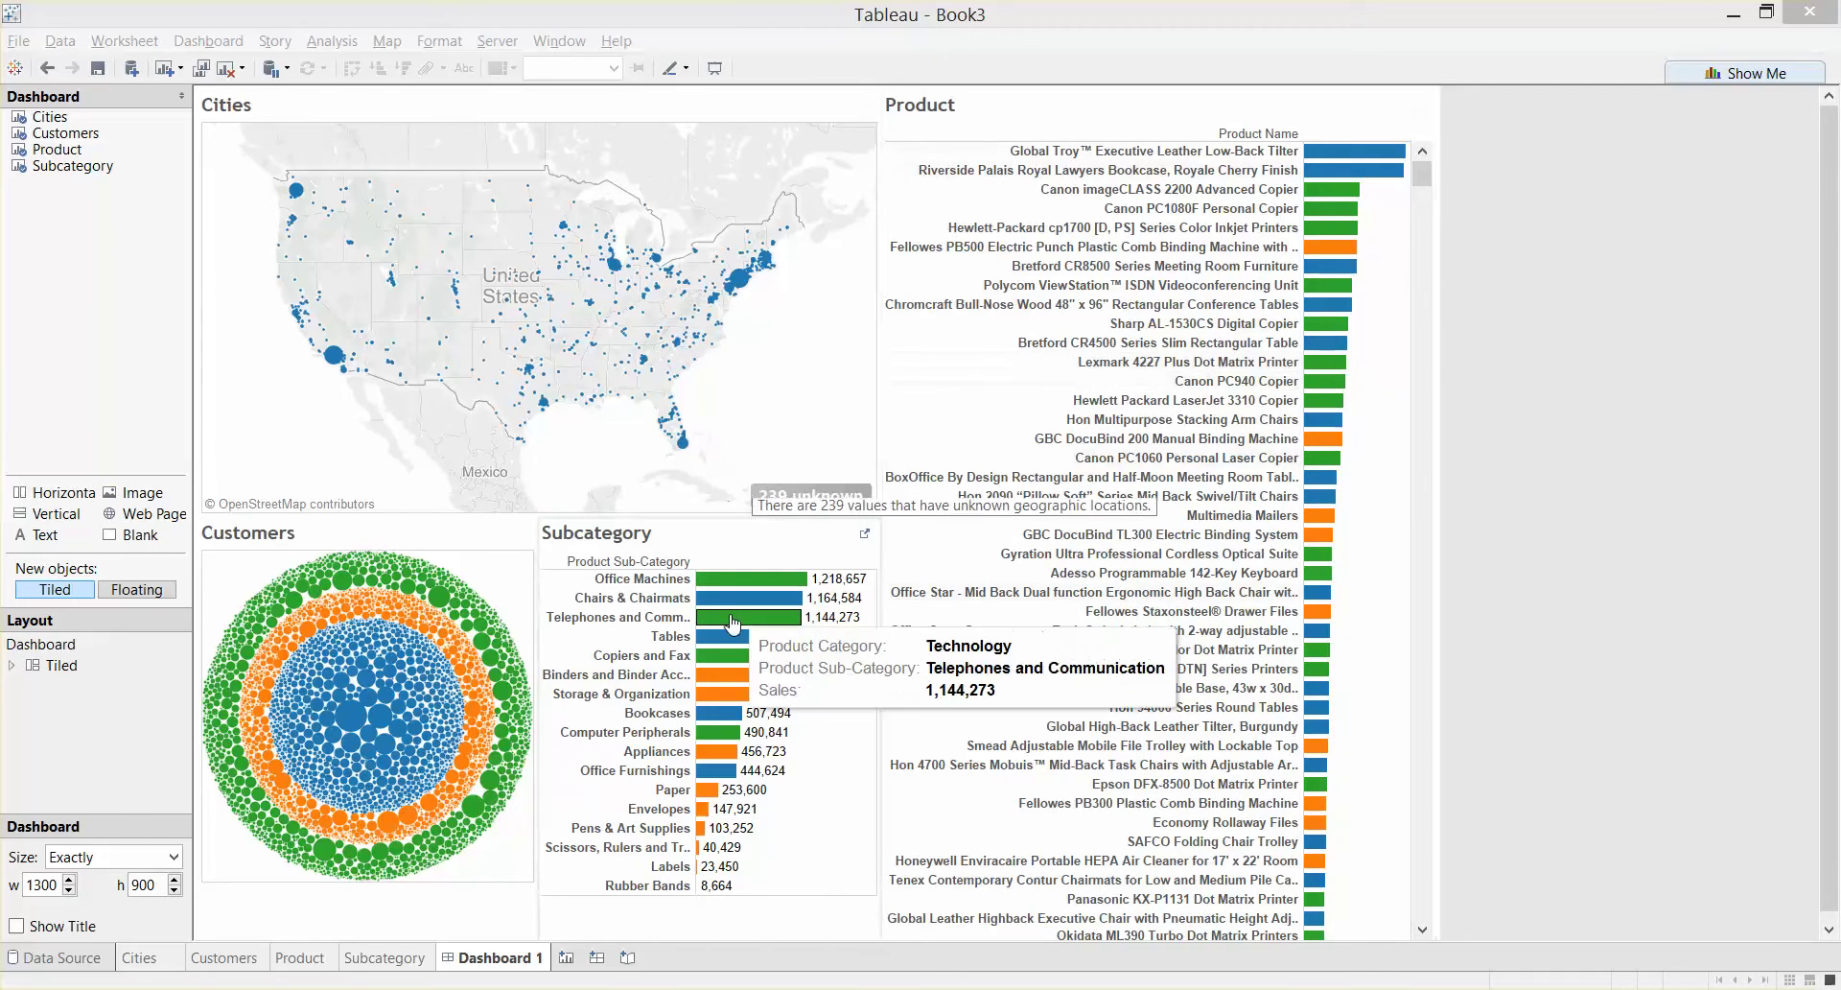
click(158, 959)
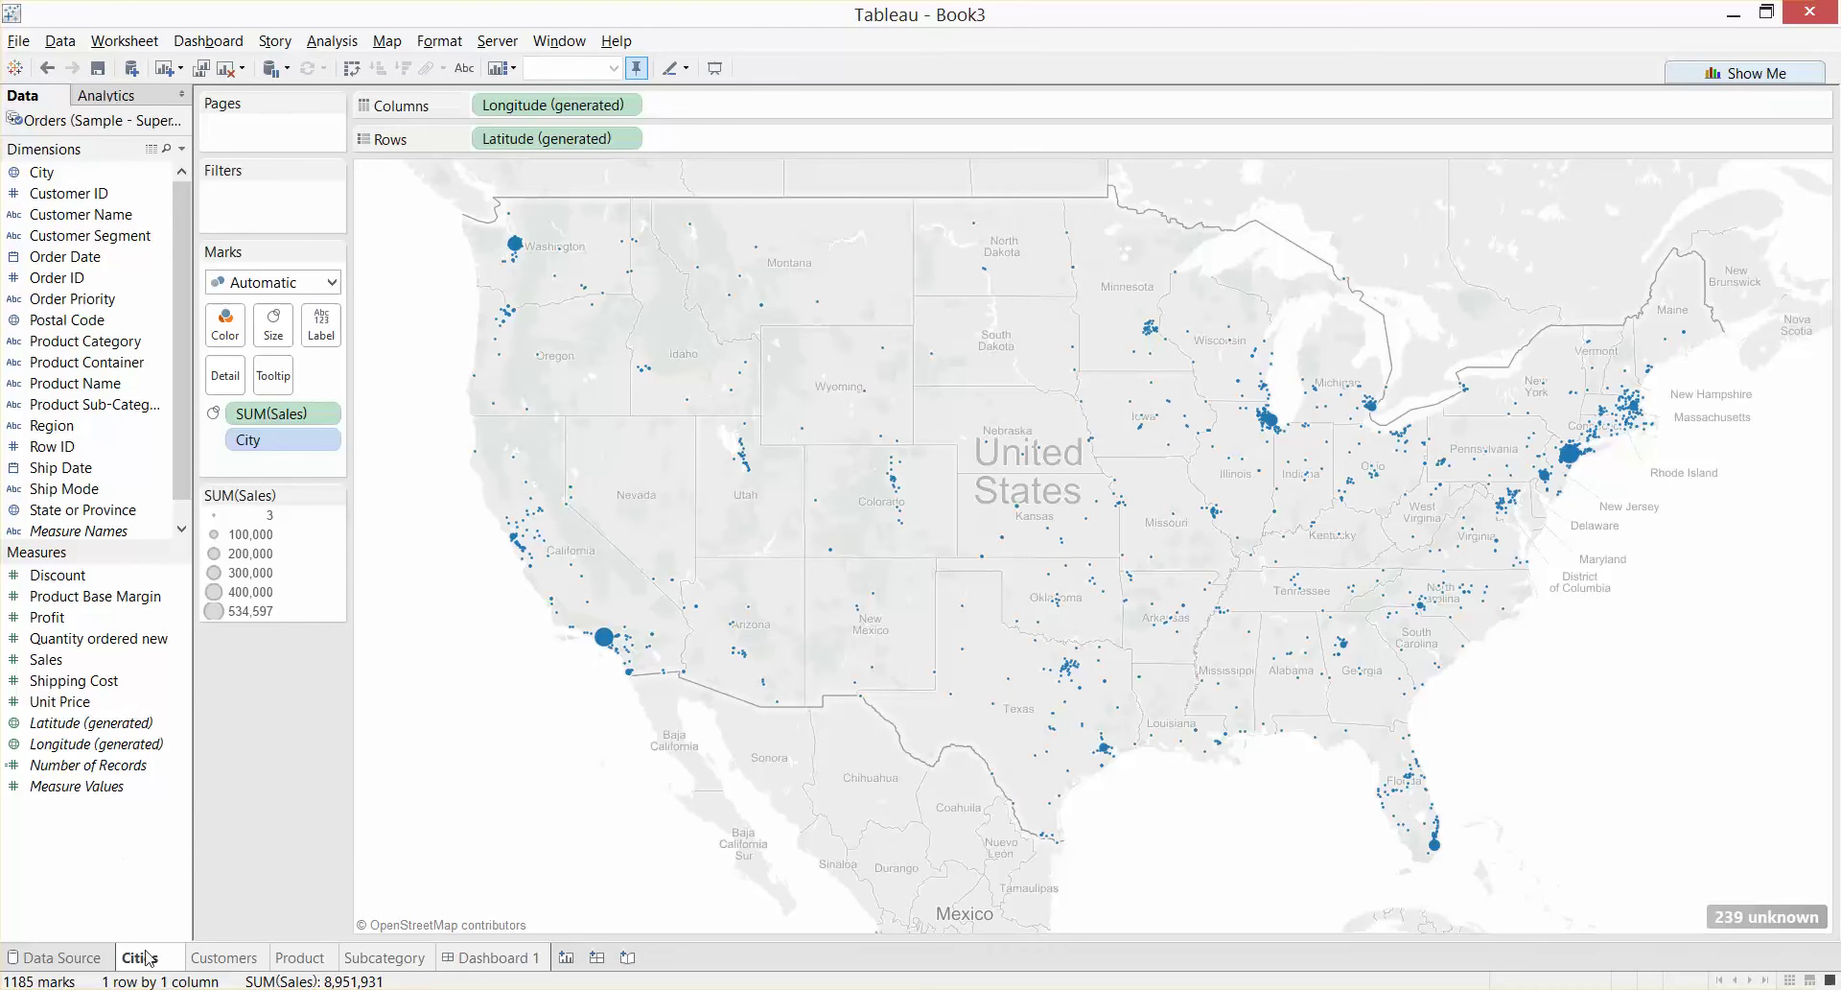
right_click(73, 864)
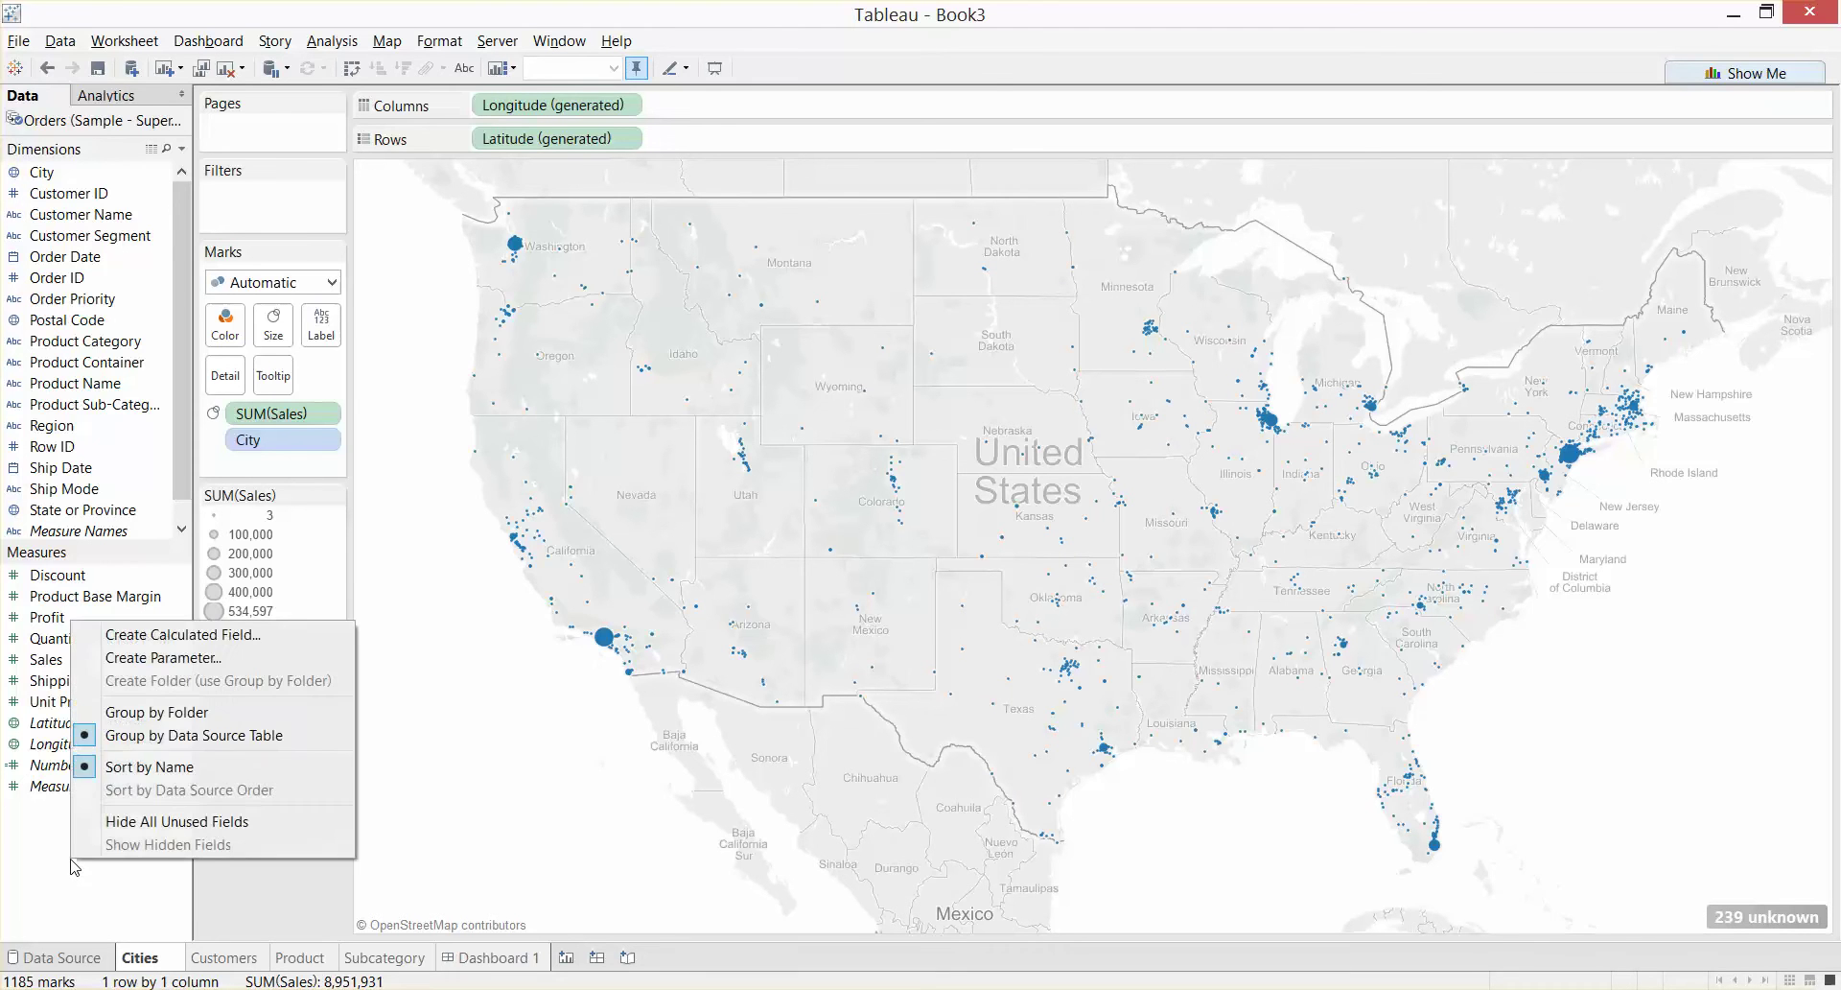
Create a String parameter named 'Free Text Search' with an empty current value.
click(191, 658)
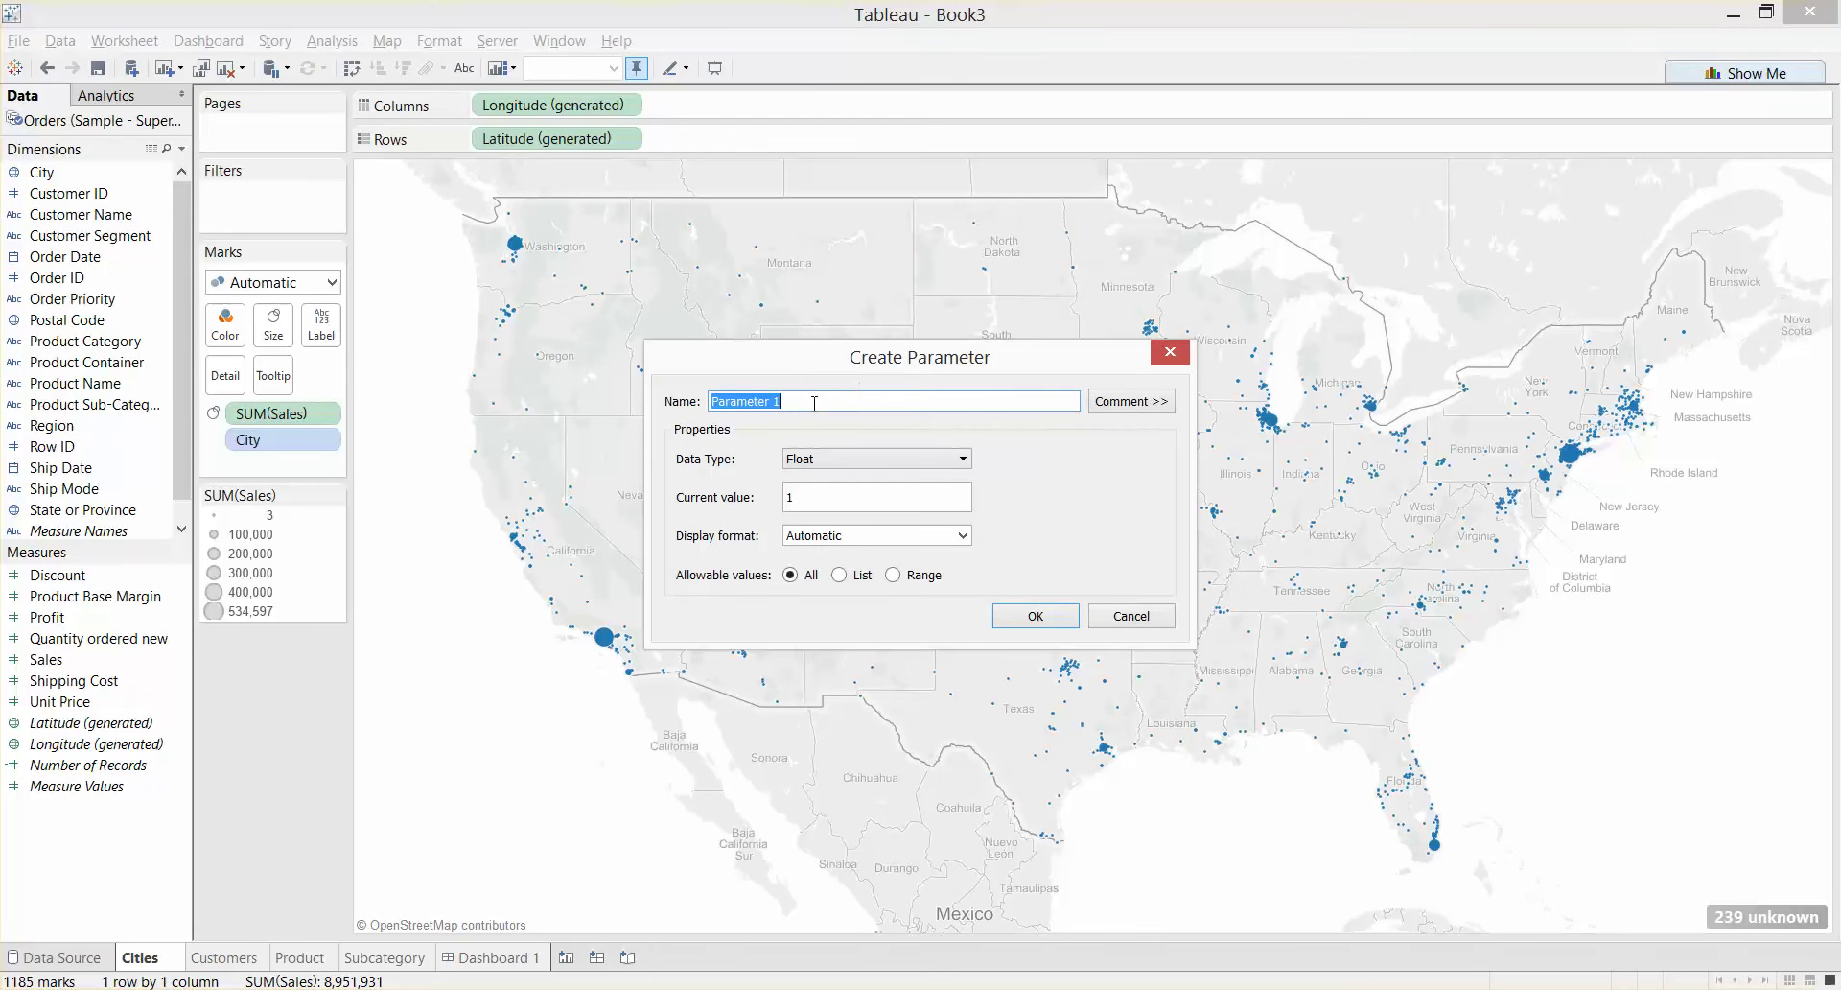
text(Free Text Search)
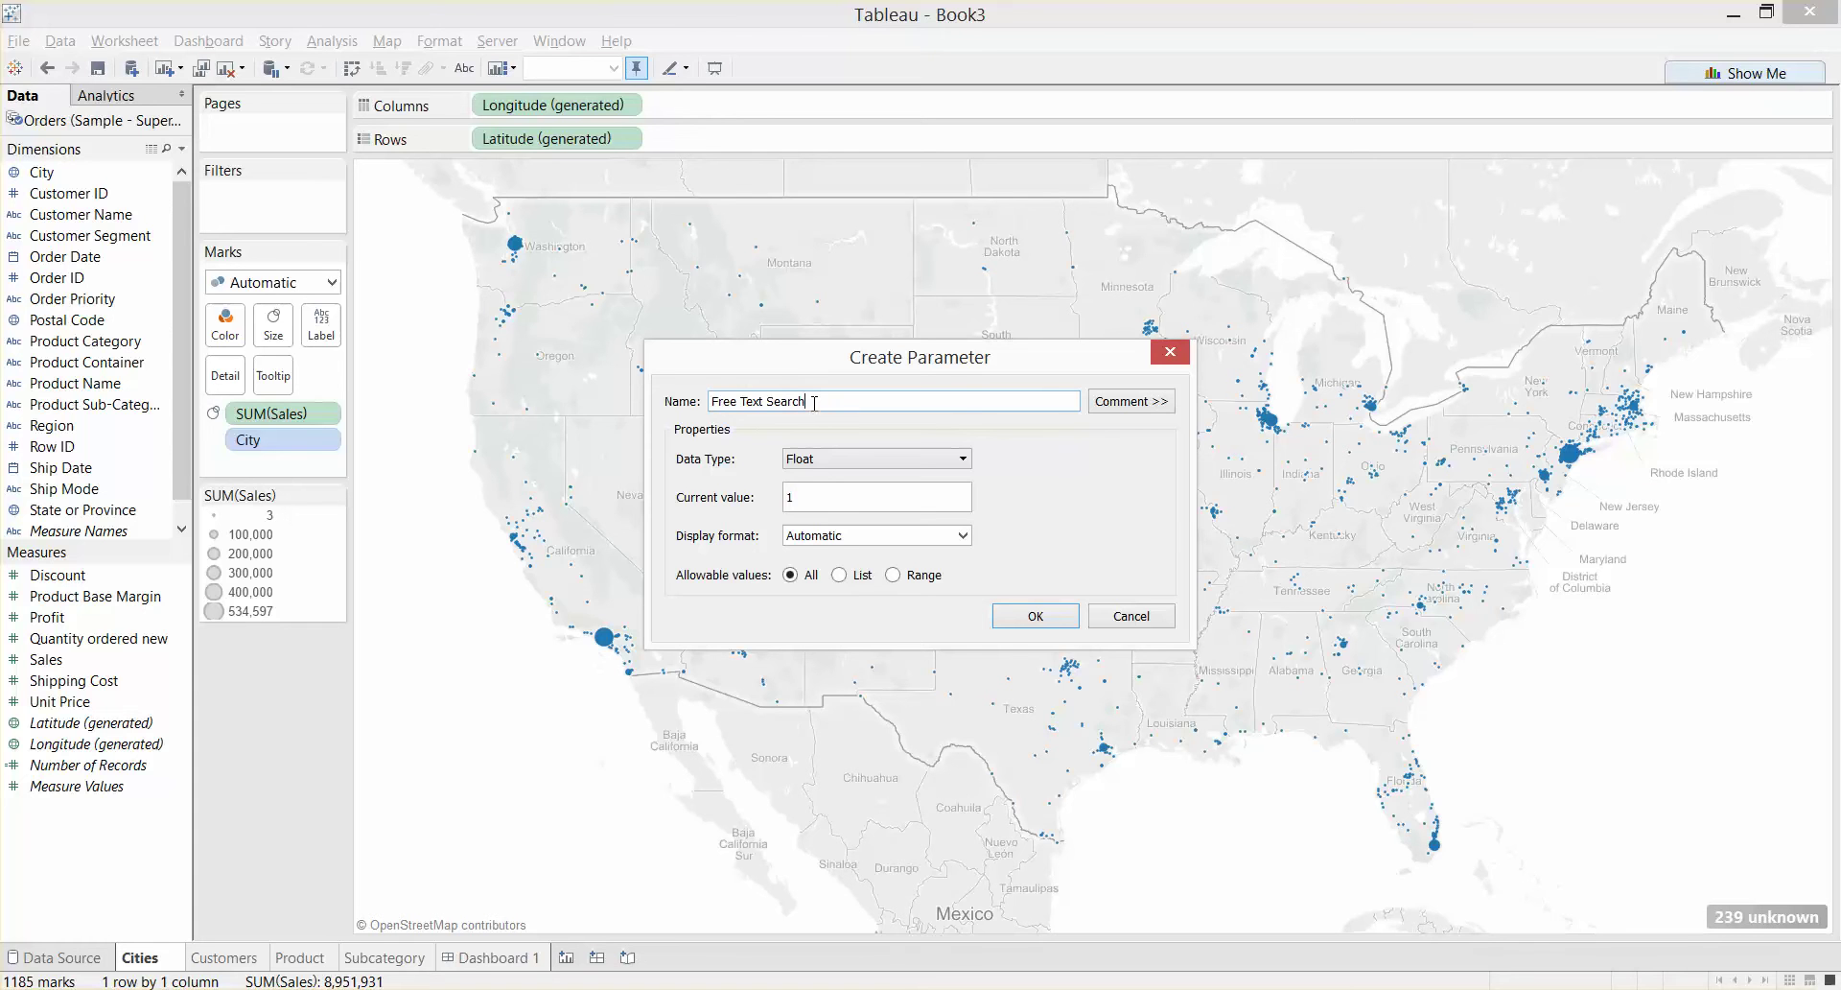
click(811, 458)
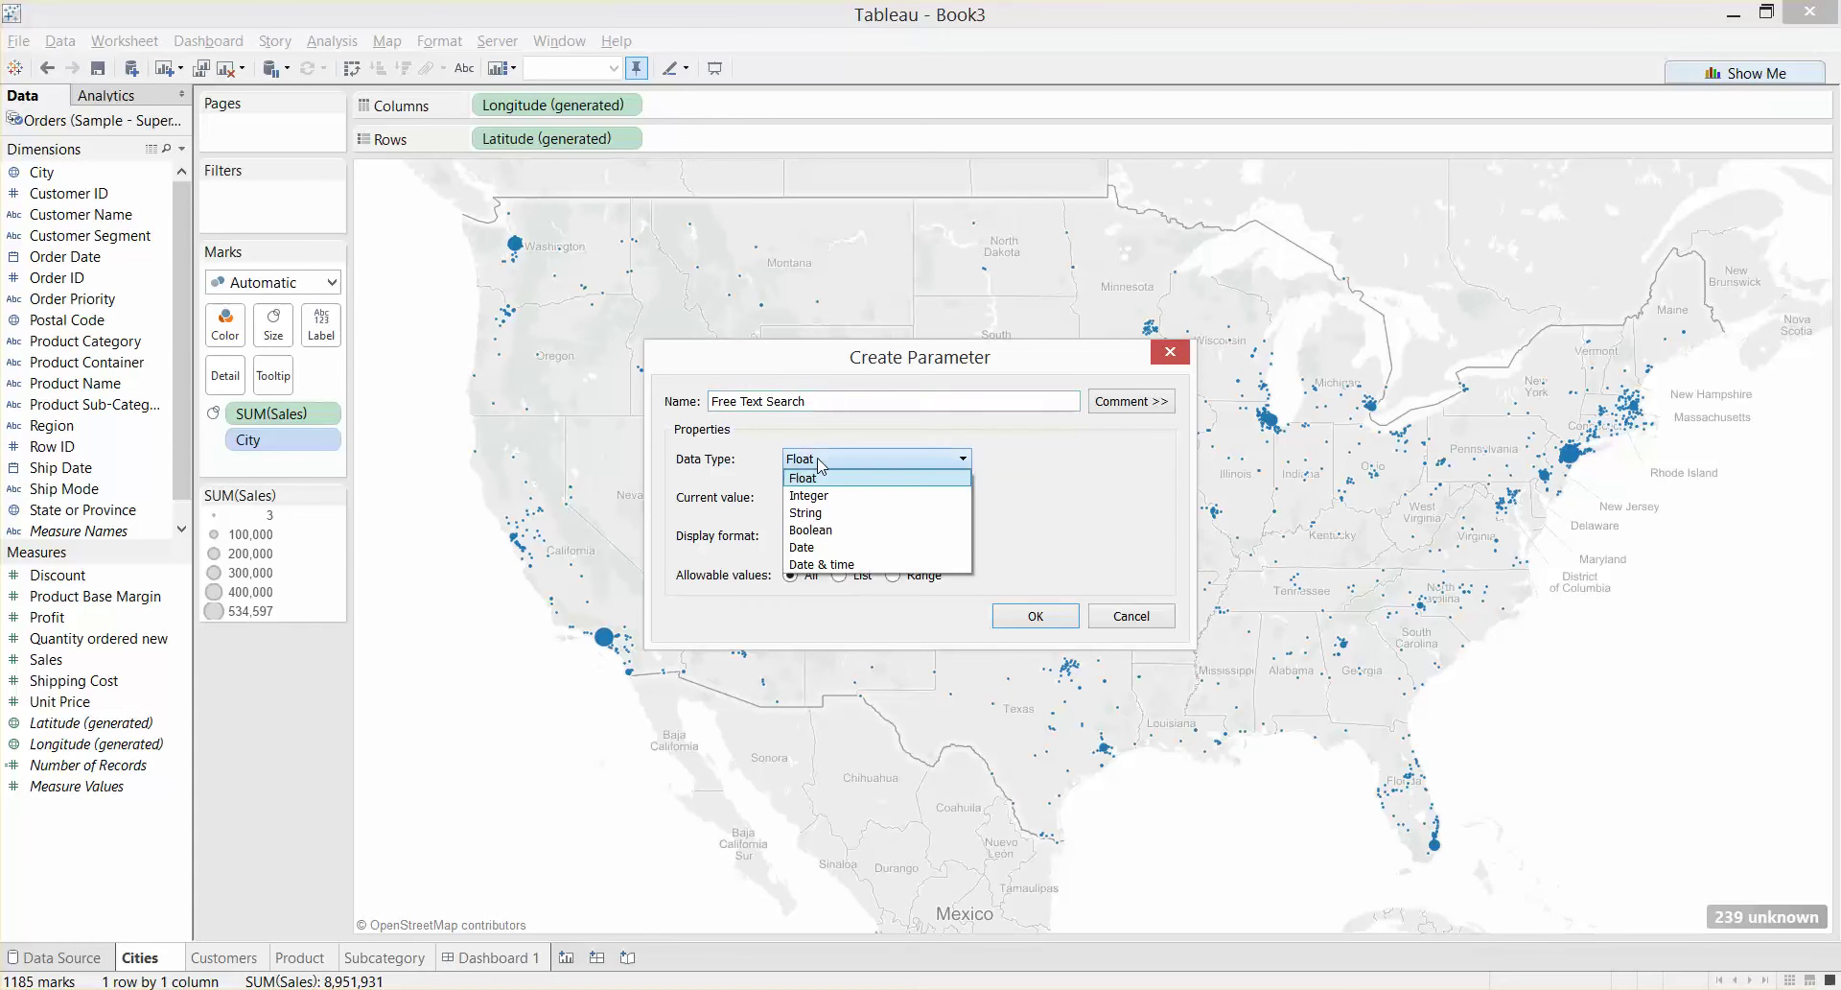
click(835, 512)
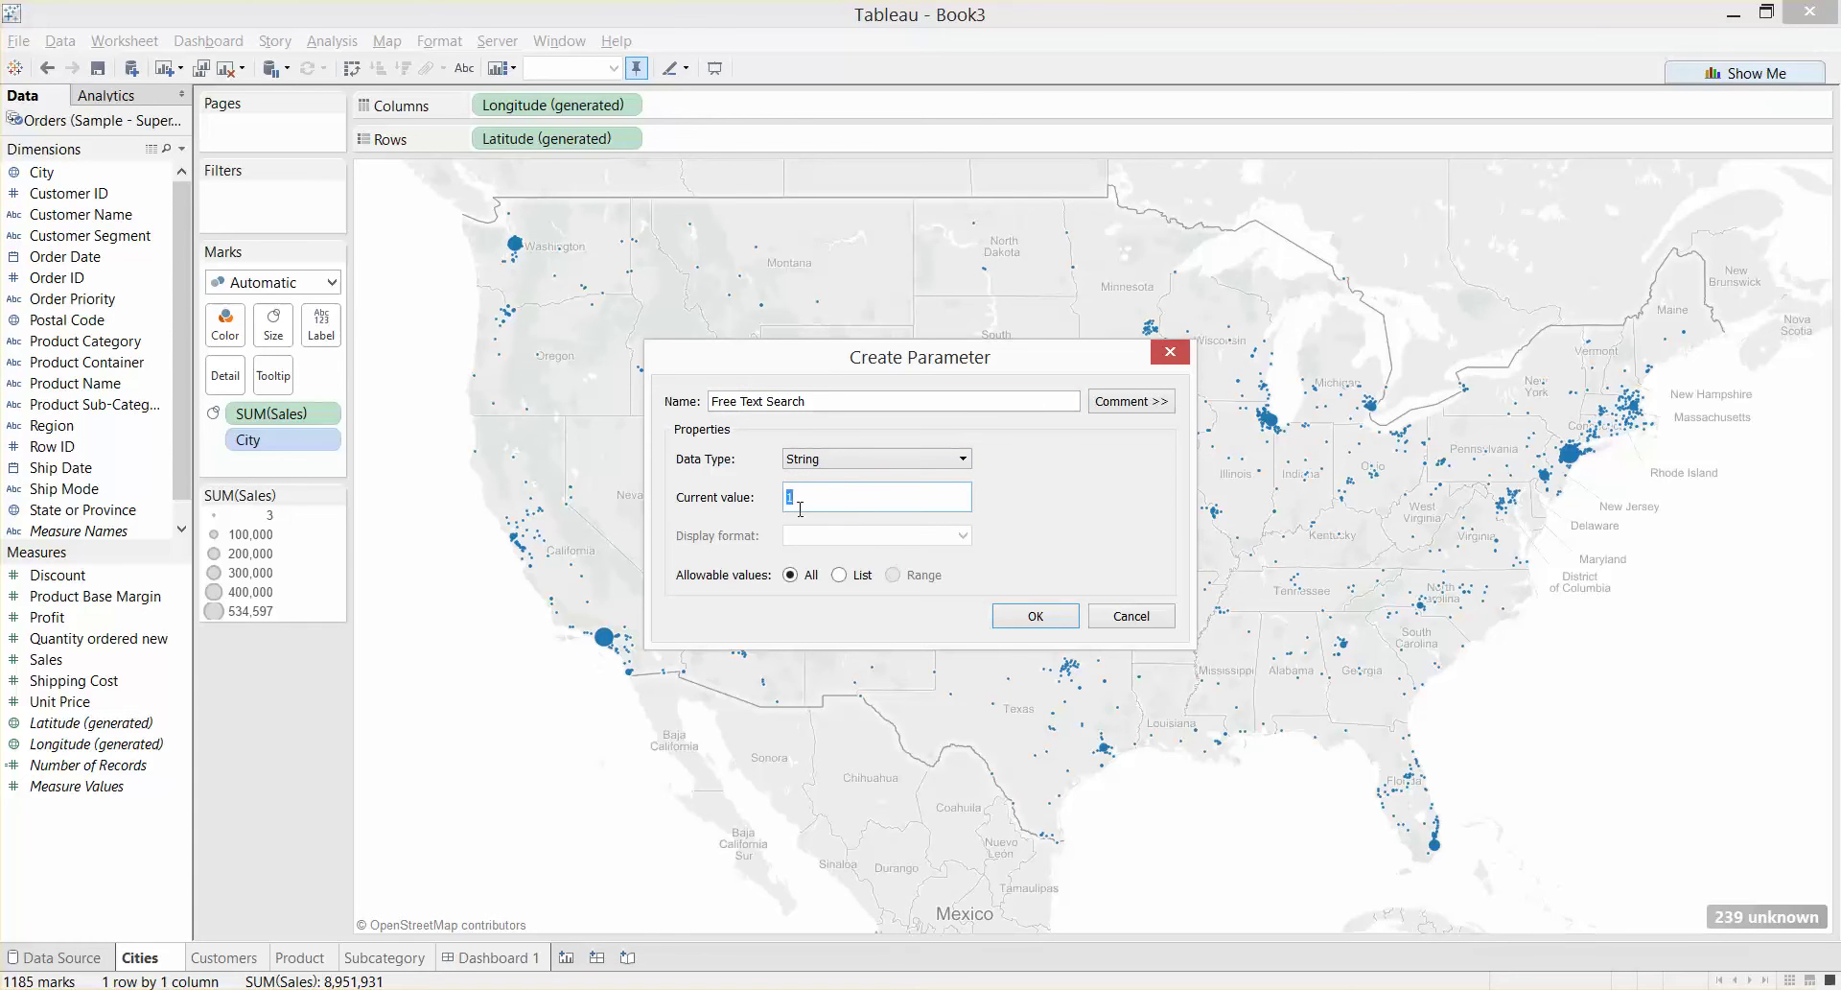
key(BackSpace)
click(1050, 619)
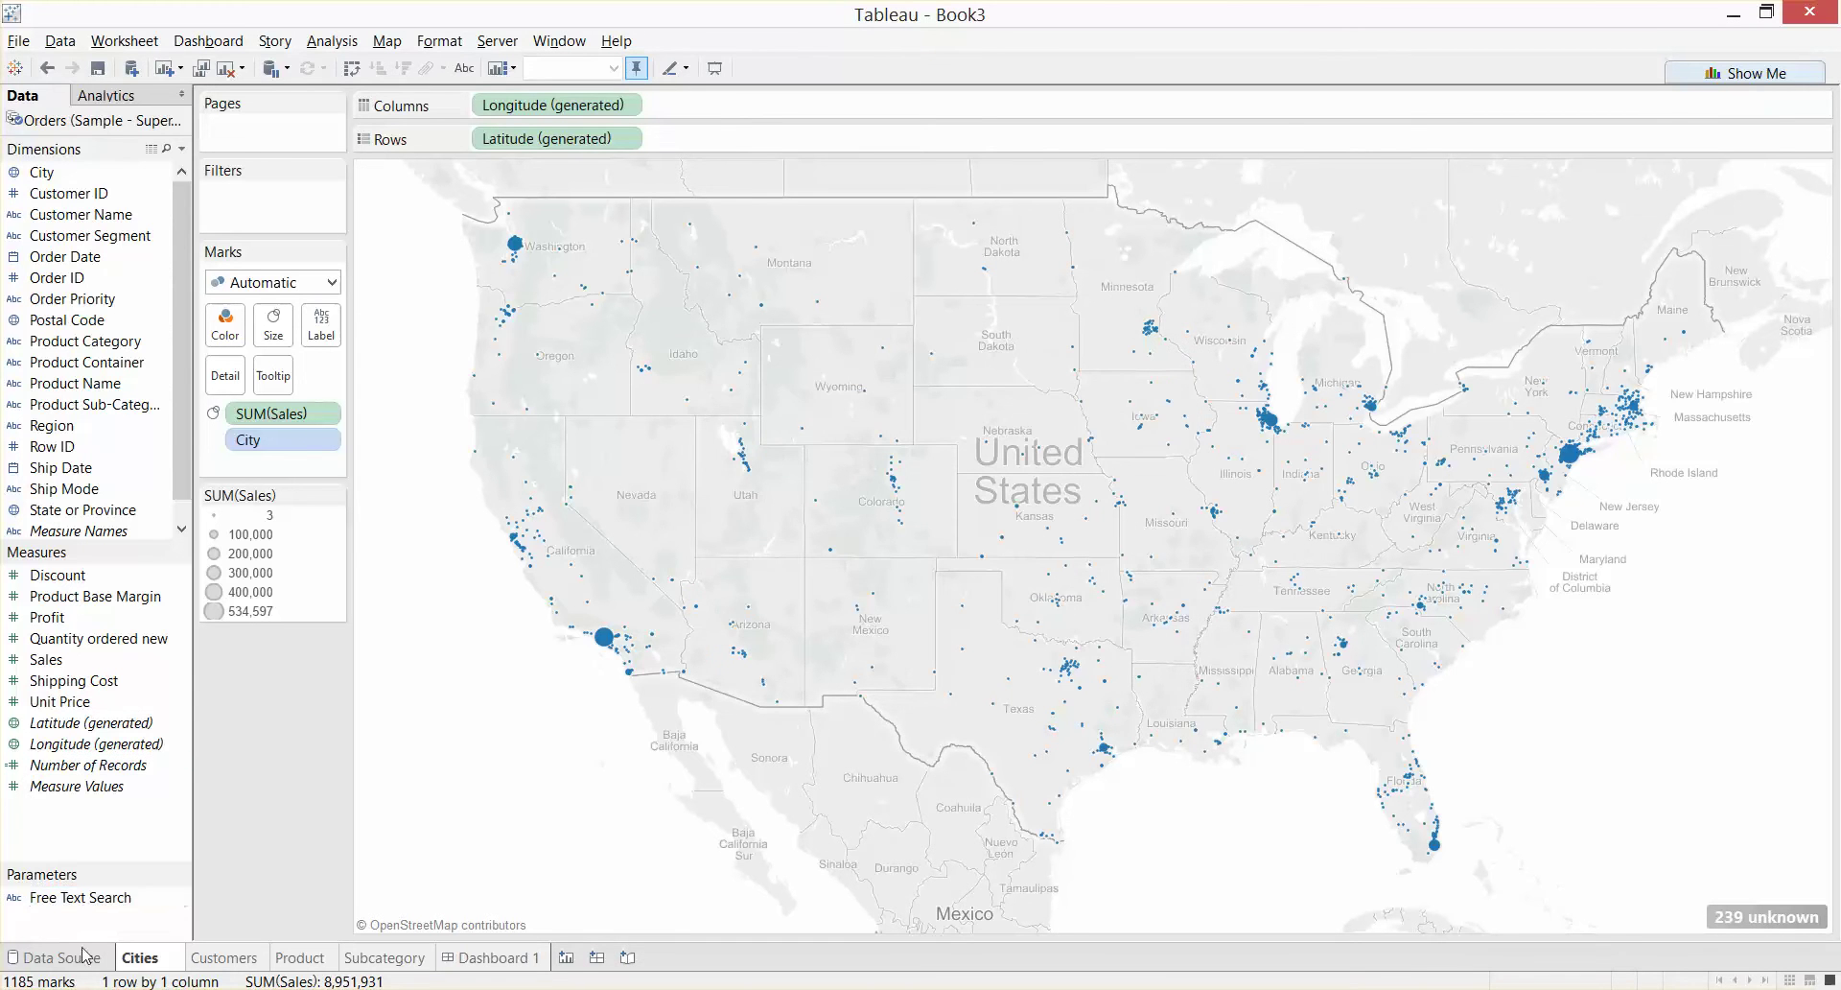
Start a new calculated field named 'Free Text Filter'.
right_click(62, 827)
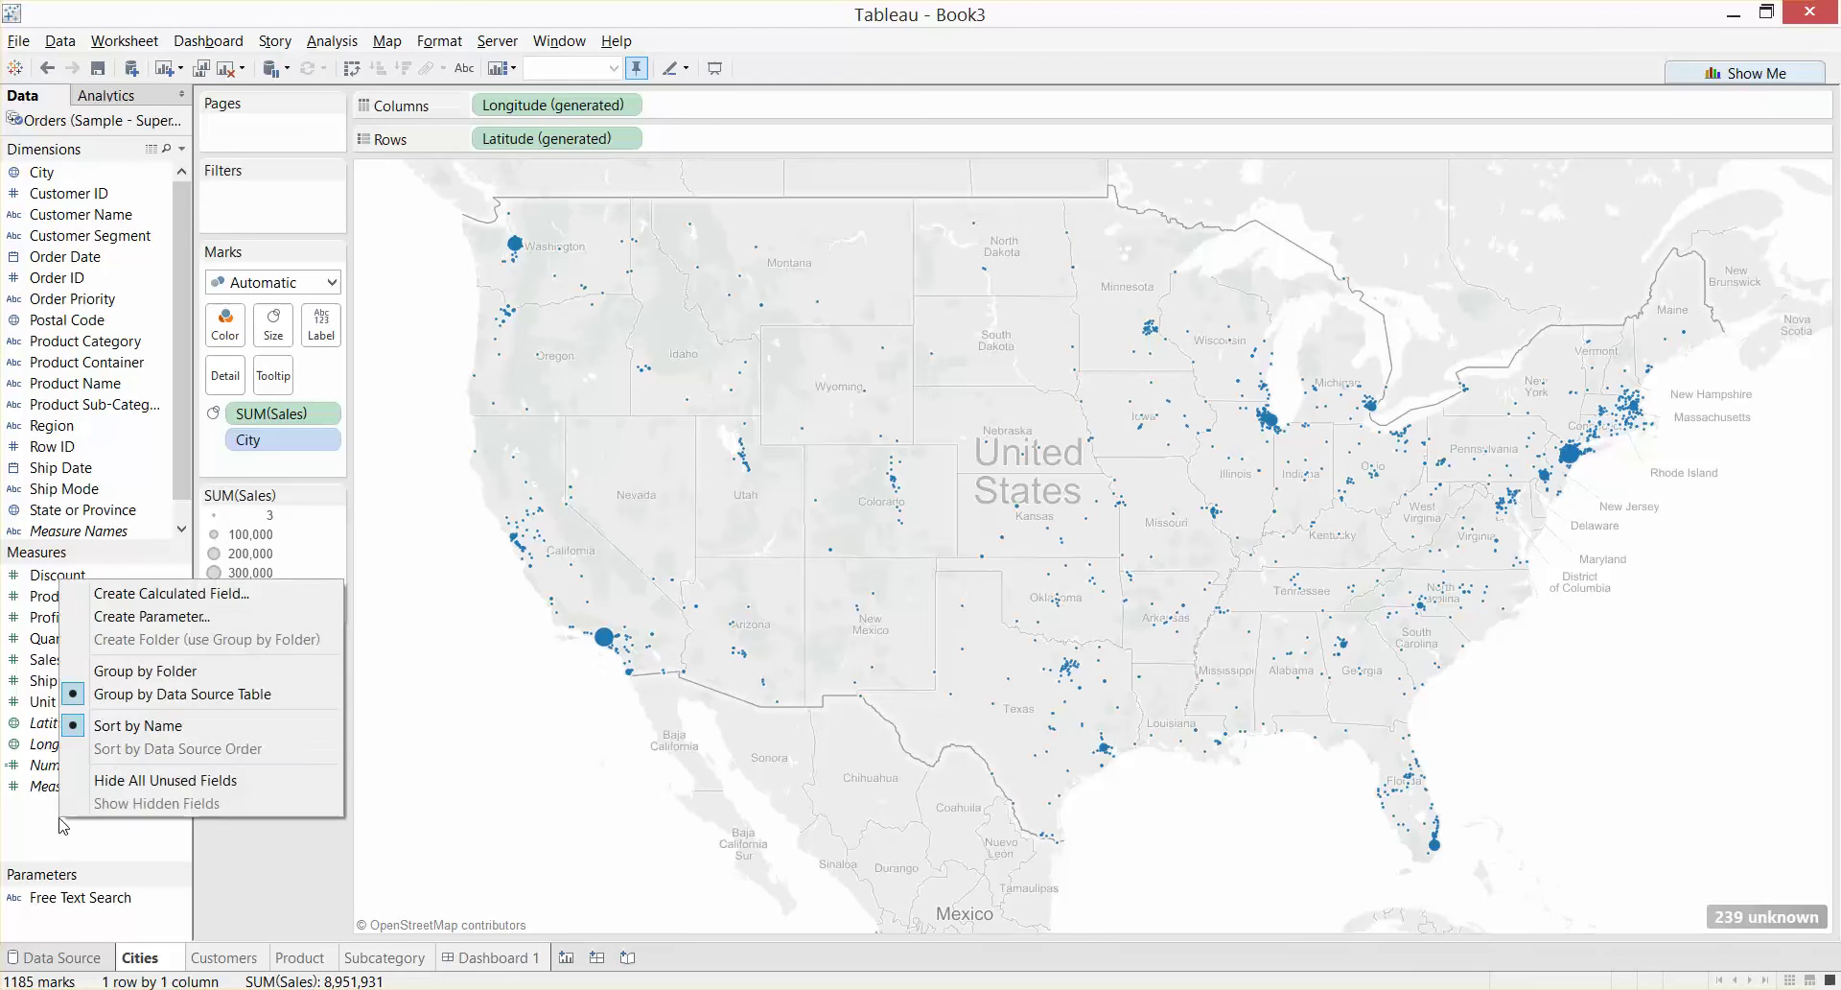
click(187, 593)
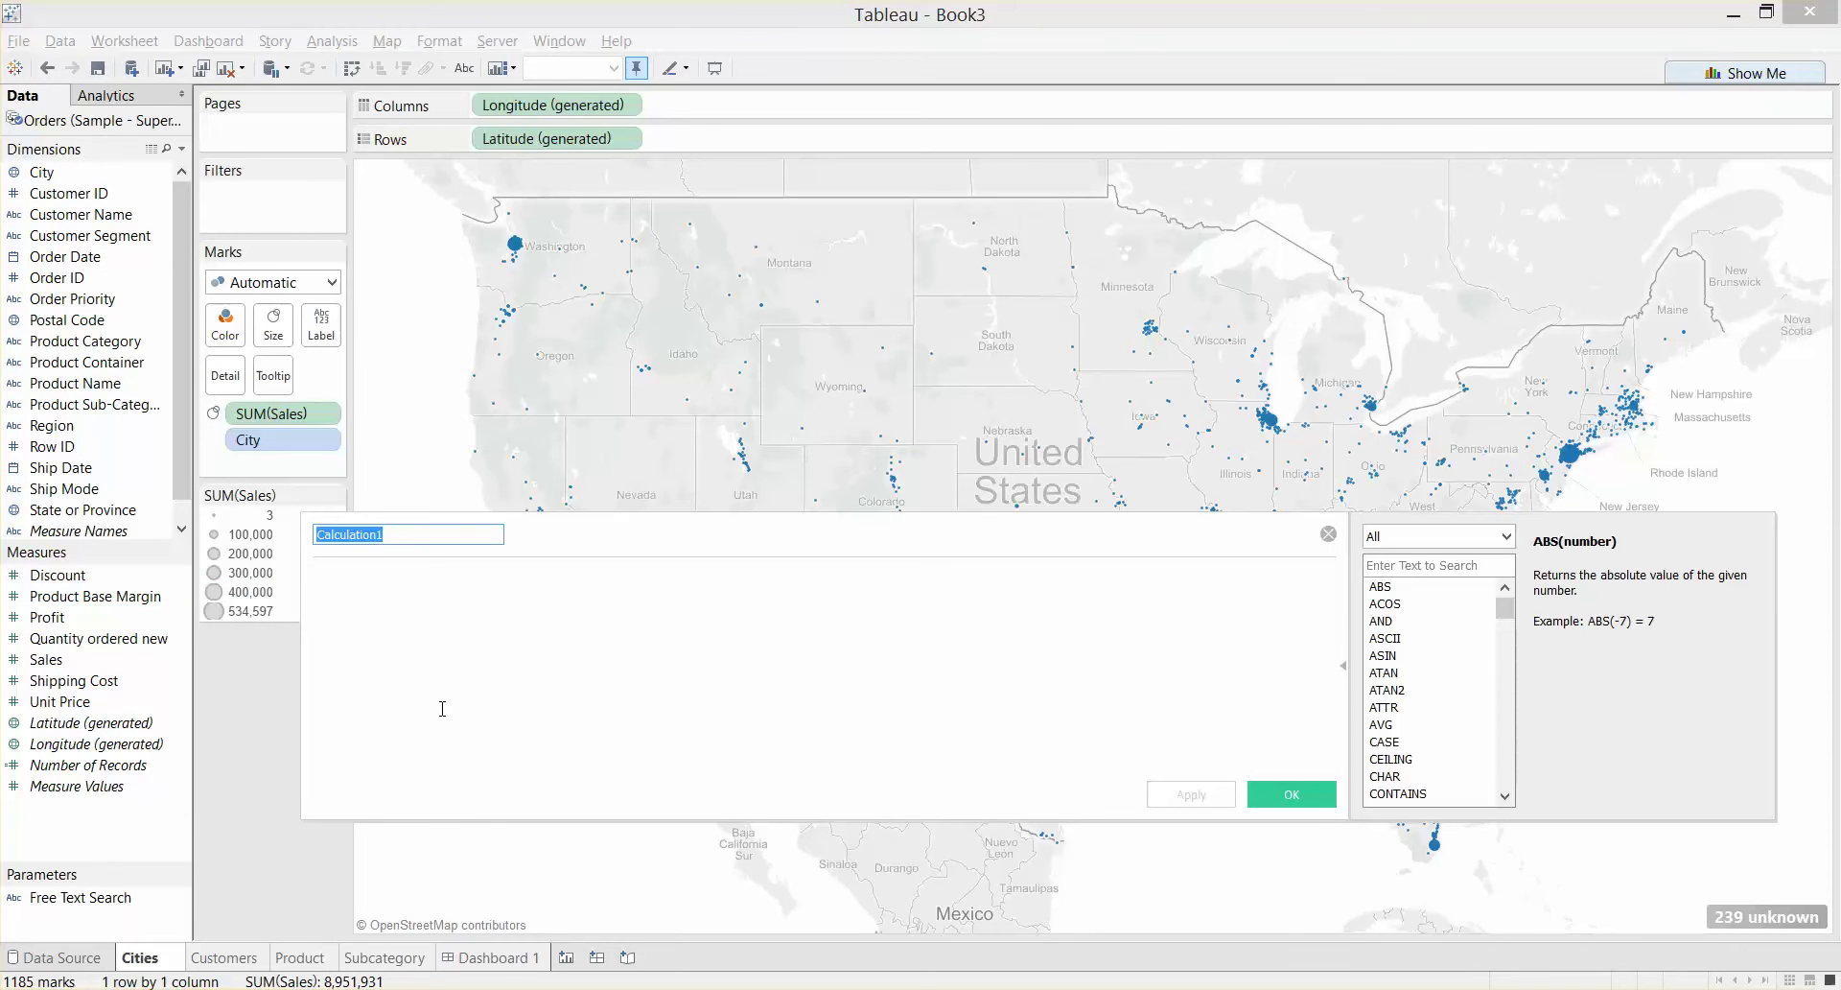
text(Free T)
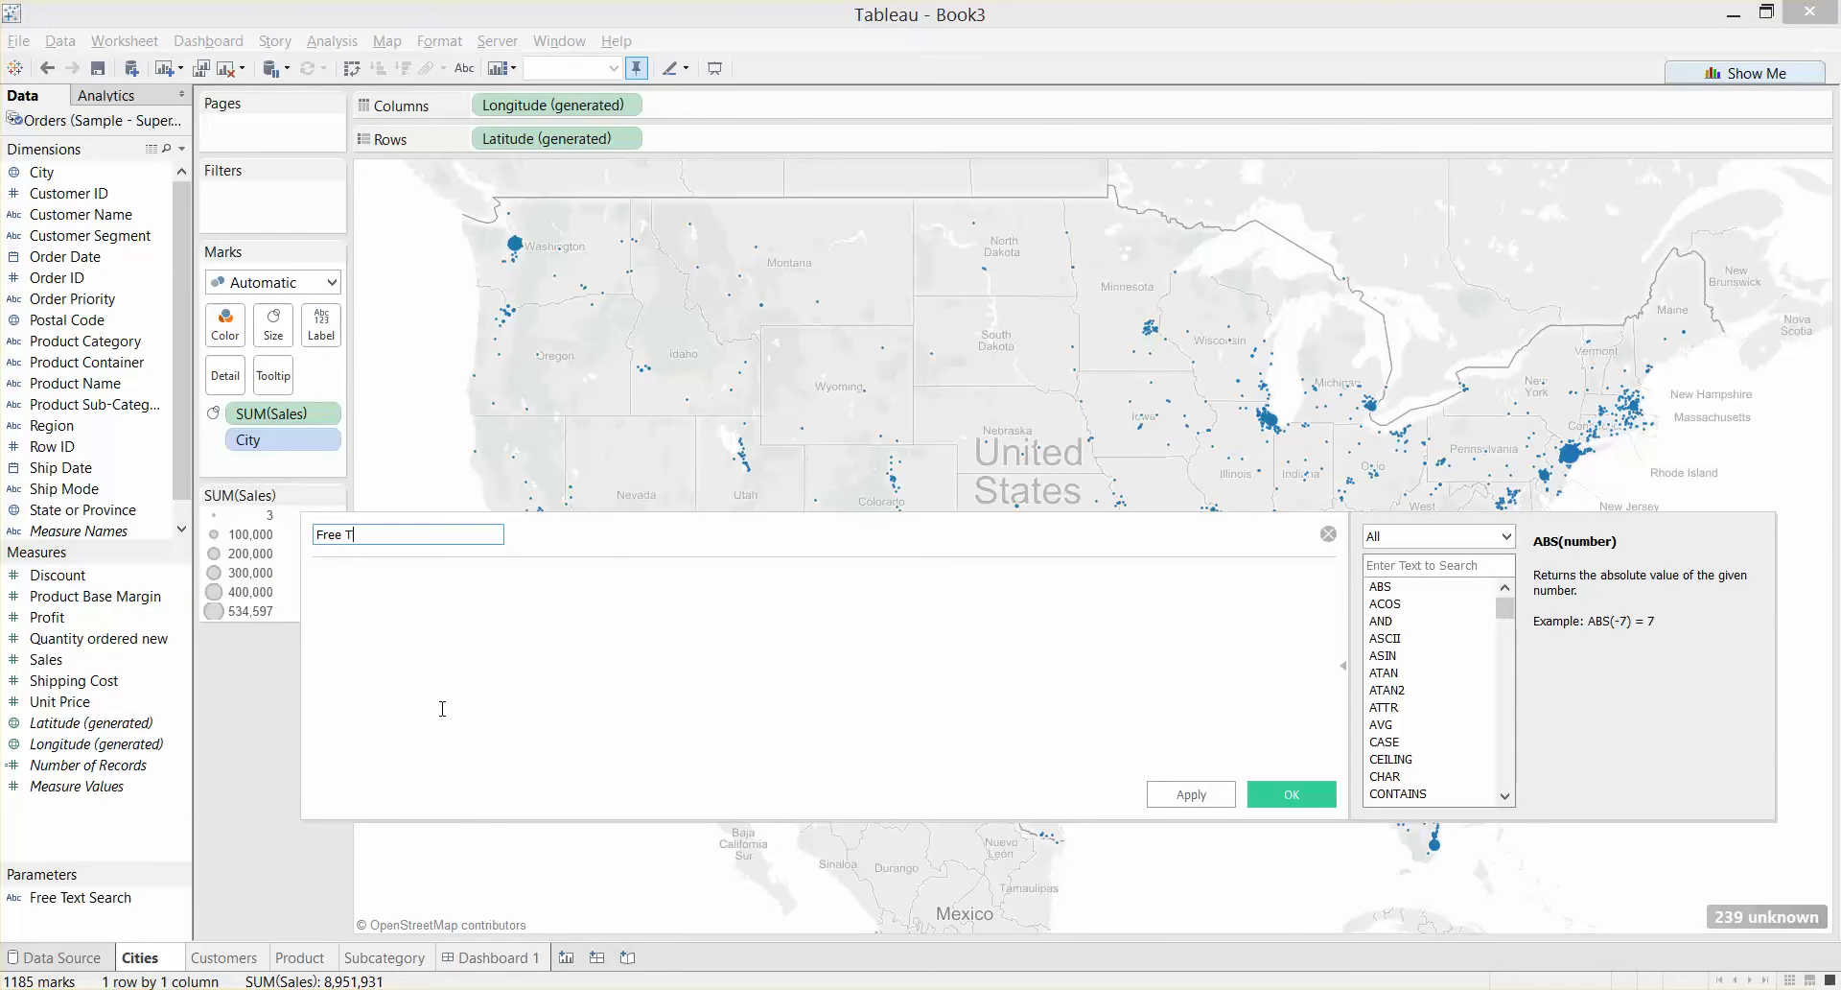
text(ext Filter)
click(442, 708)
Enter the formula CONTAINS(lower([City]), lower([Free Text Search])) followed by OR on a new line.
text(con)
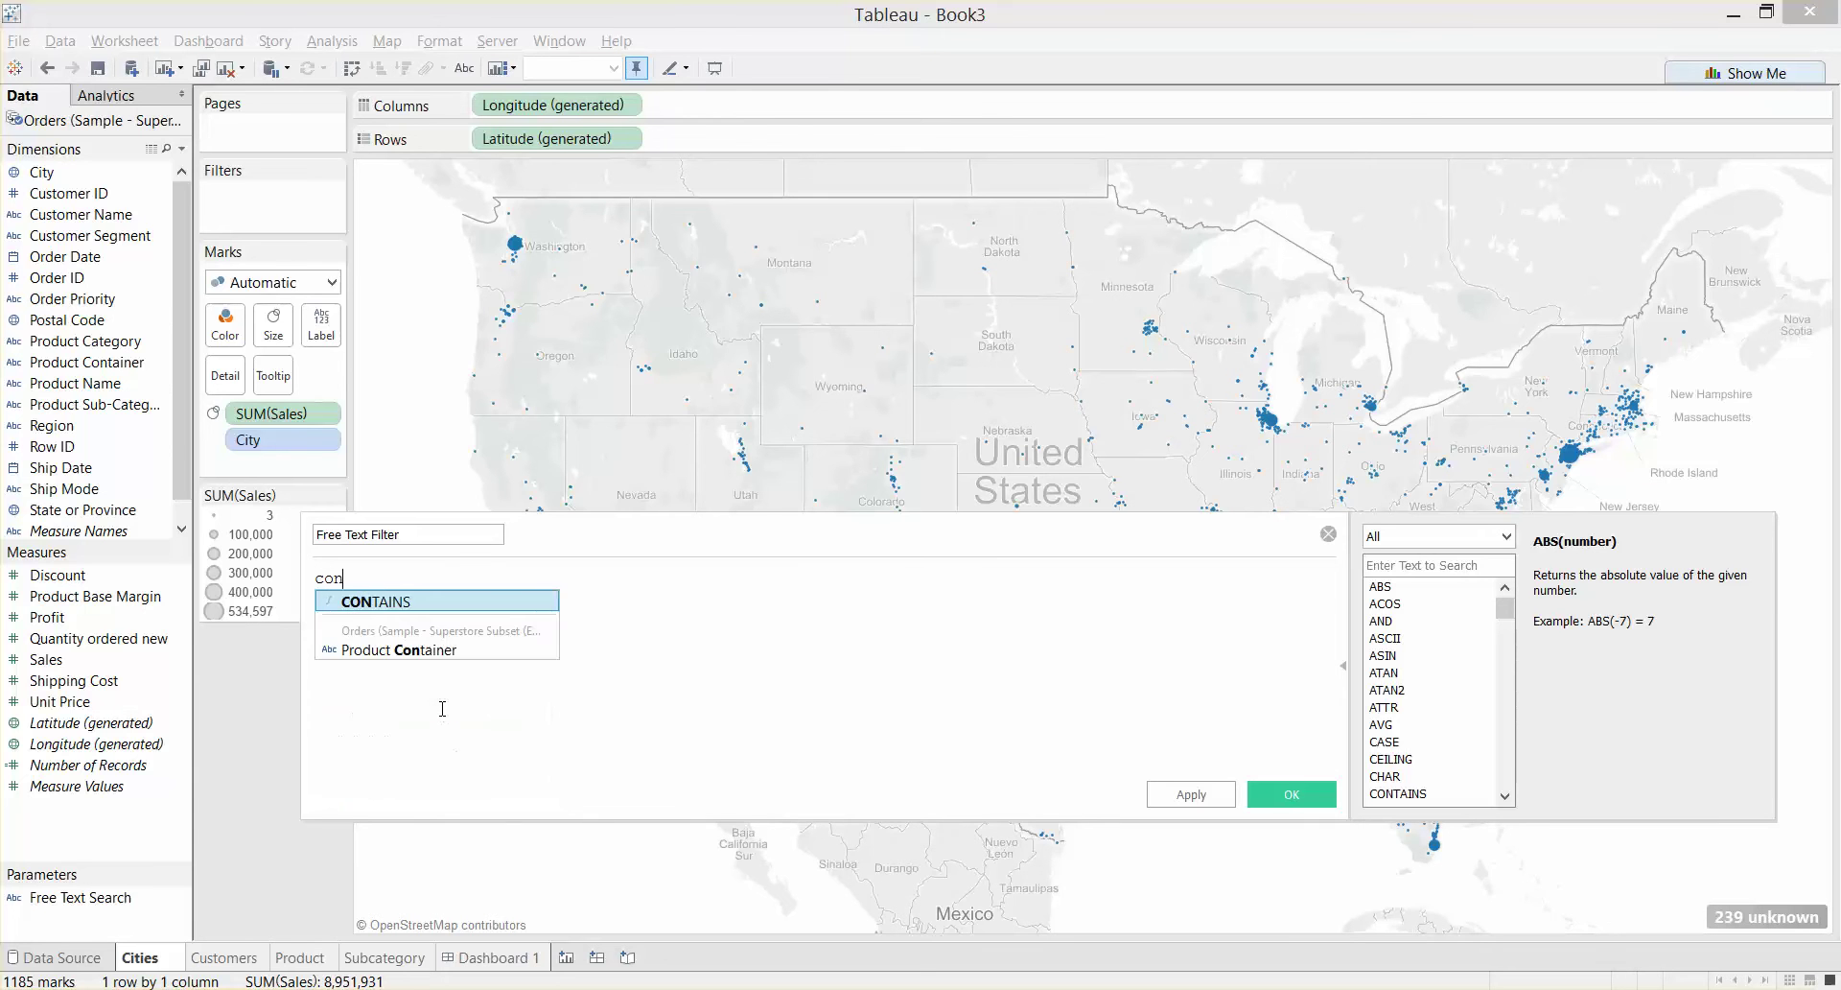
key(Return)
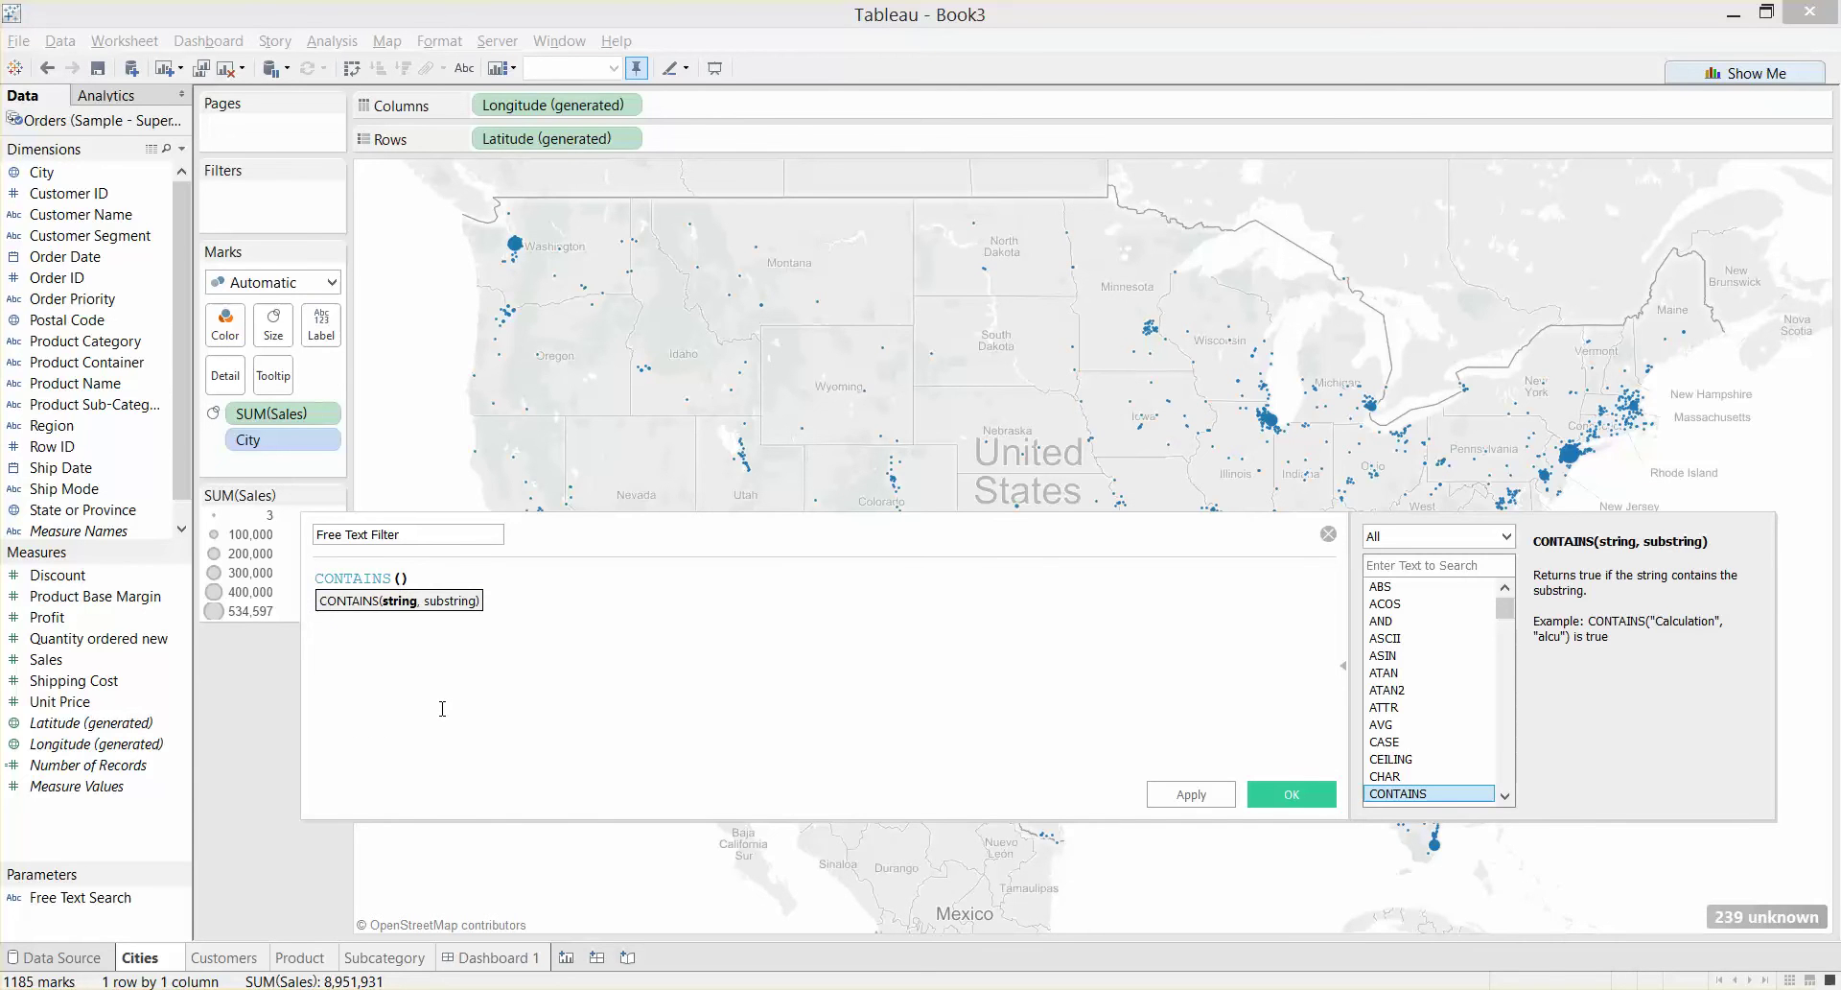
text(lower)
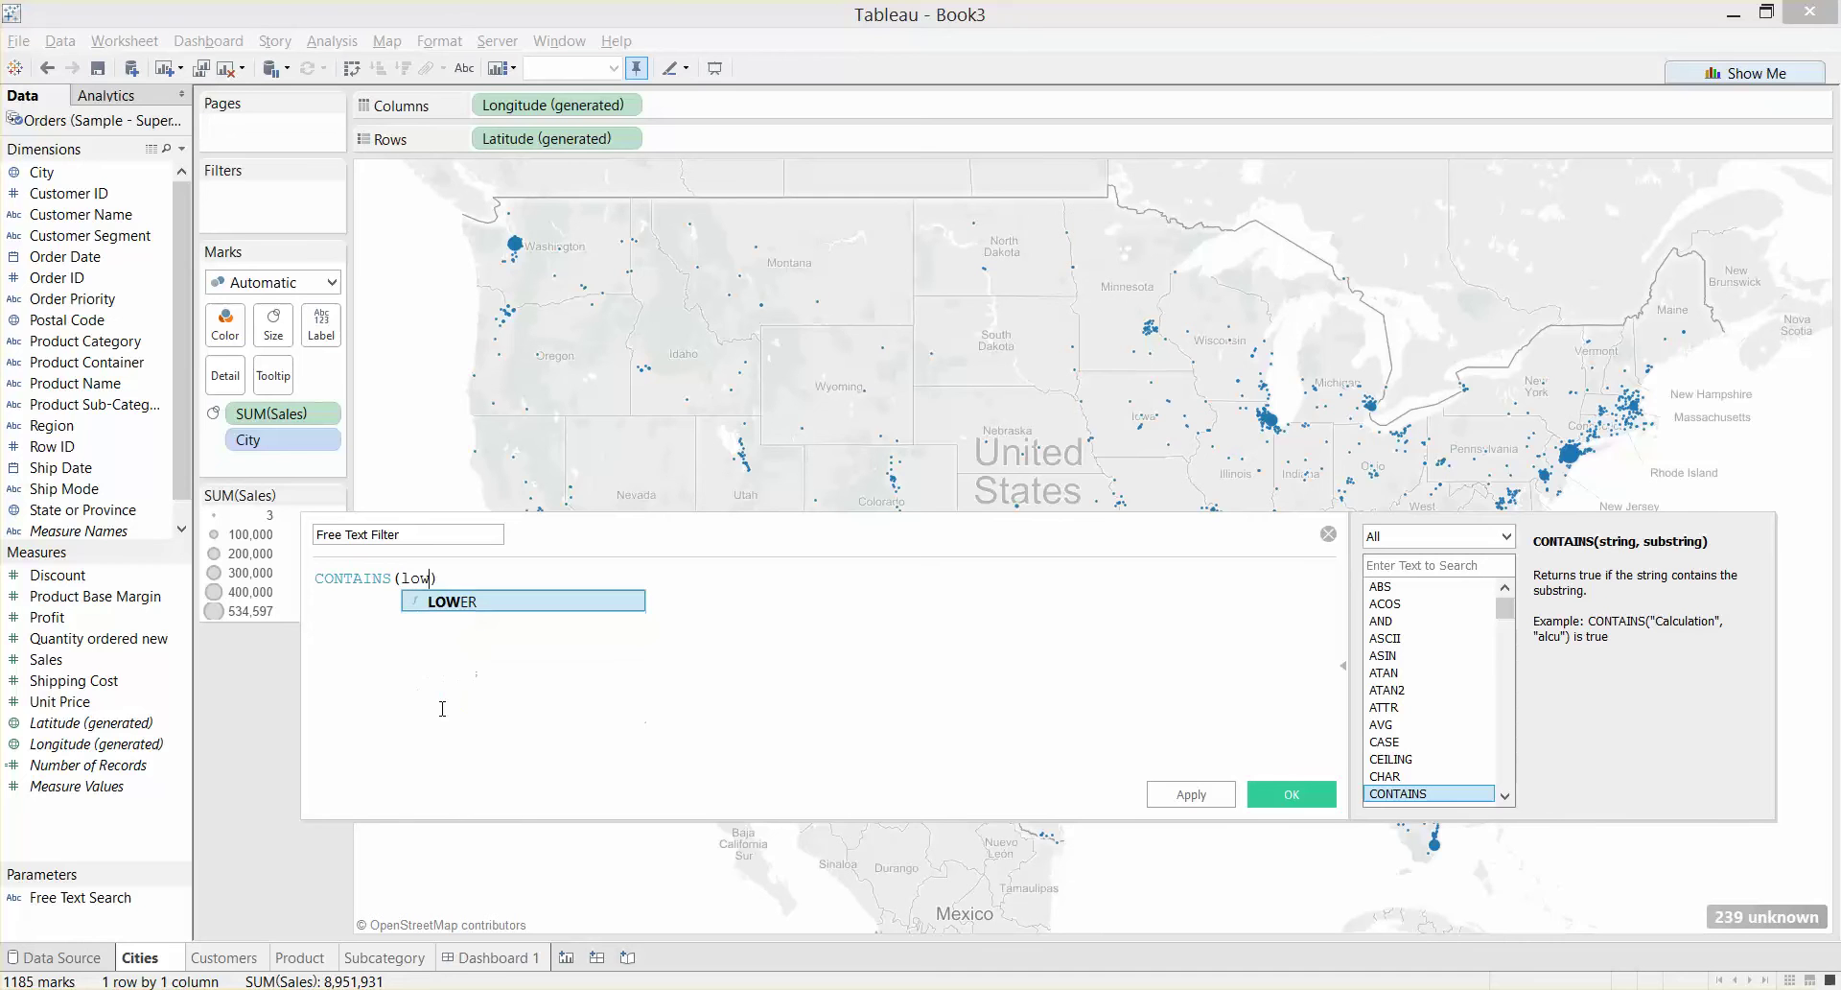
text(()
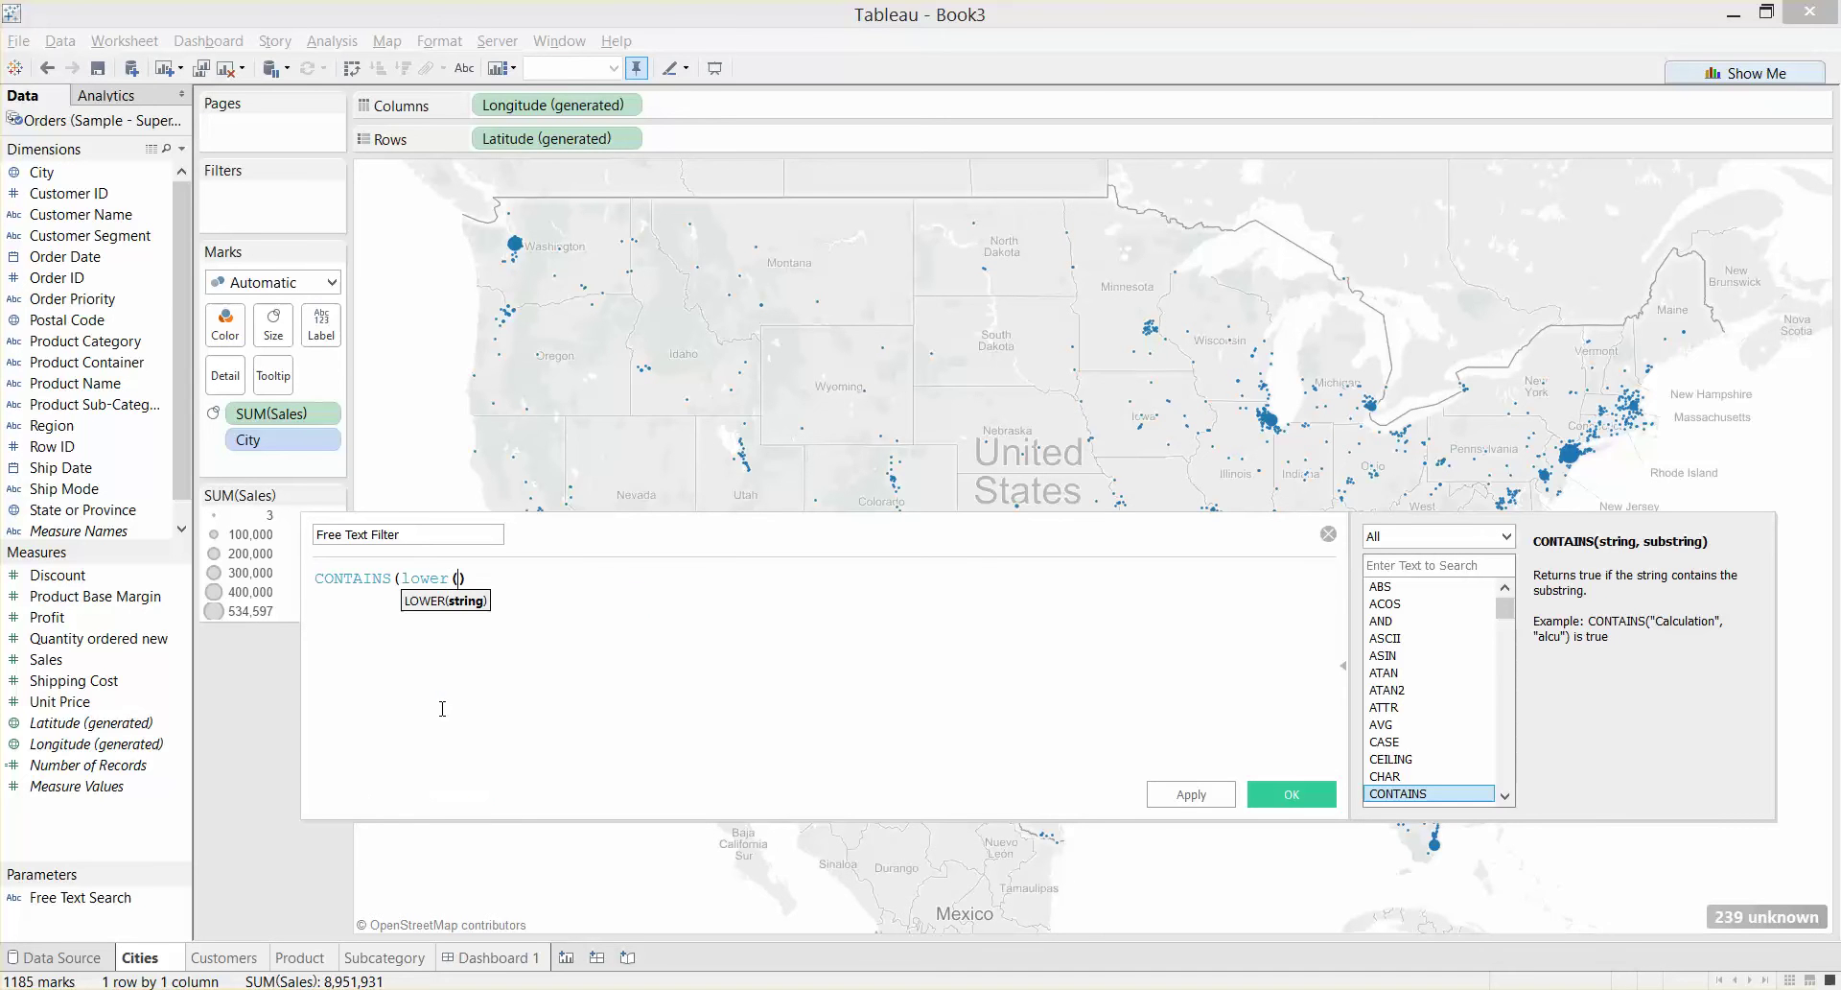
text(cit)
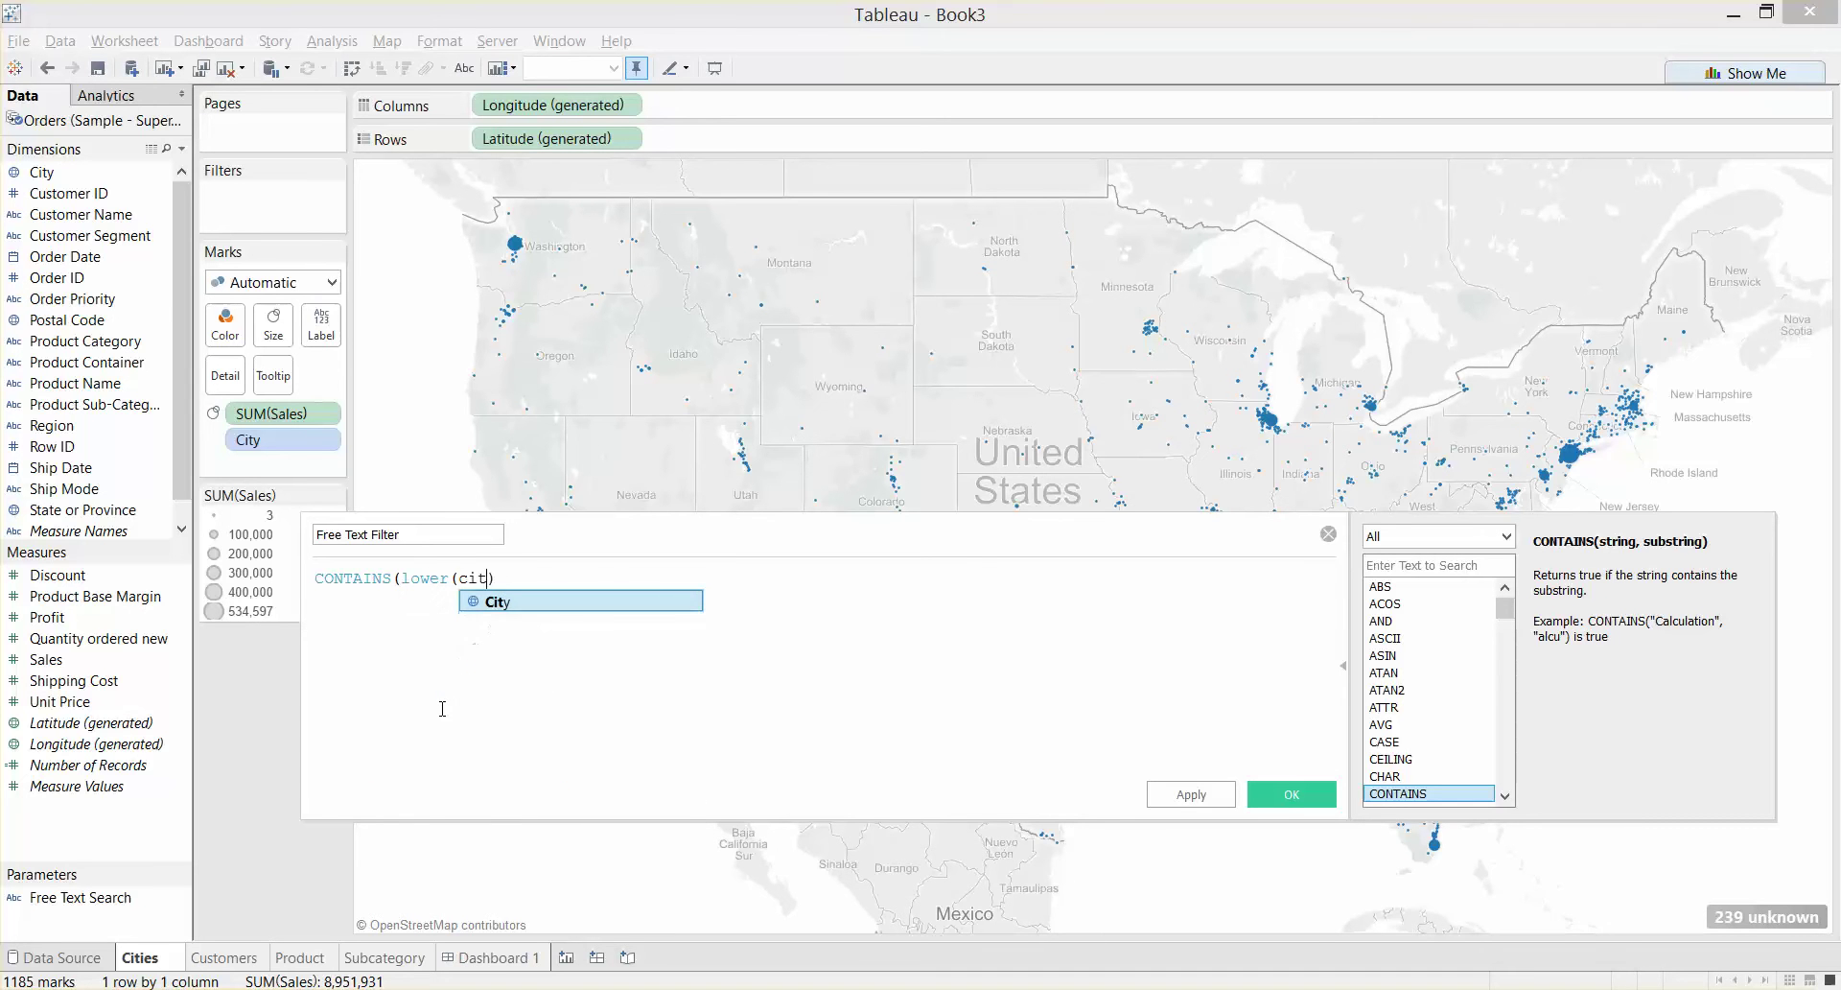
key(Return)
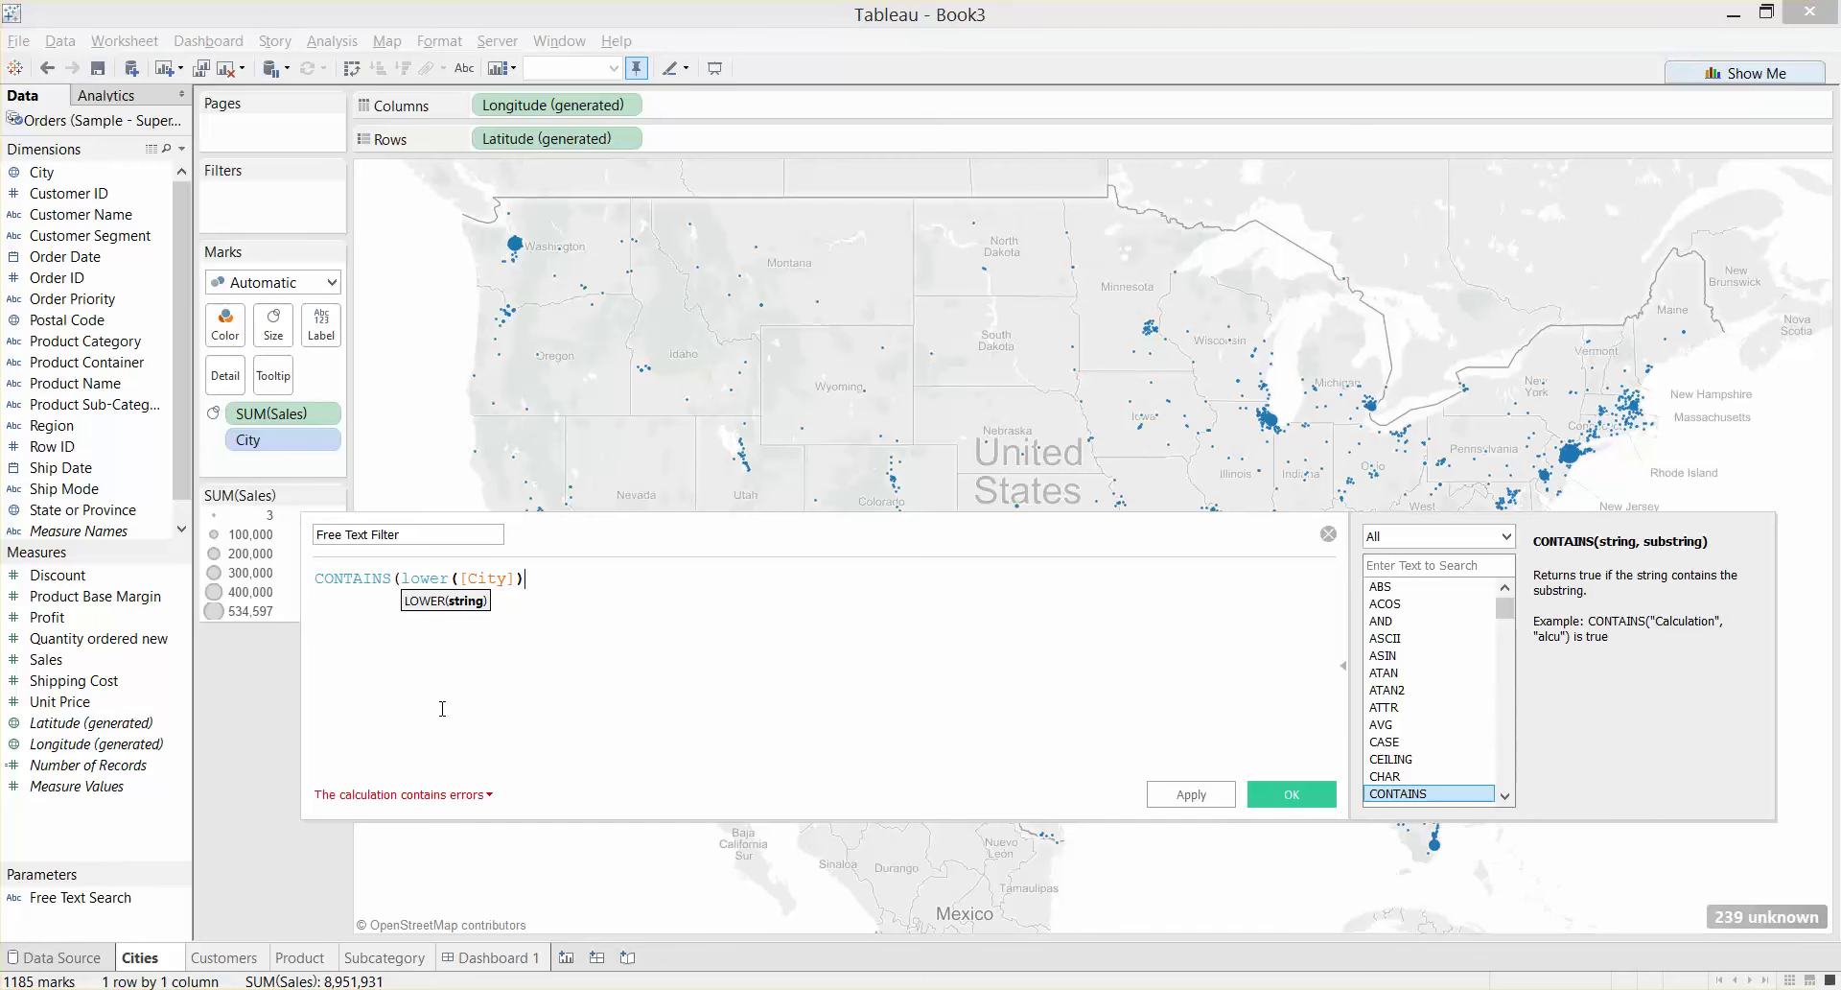
key(Right)
text(, )
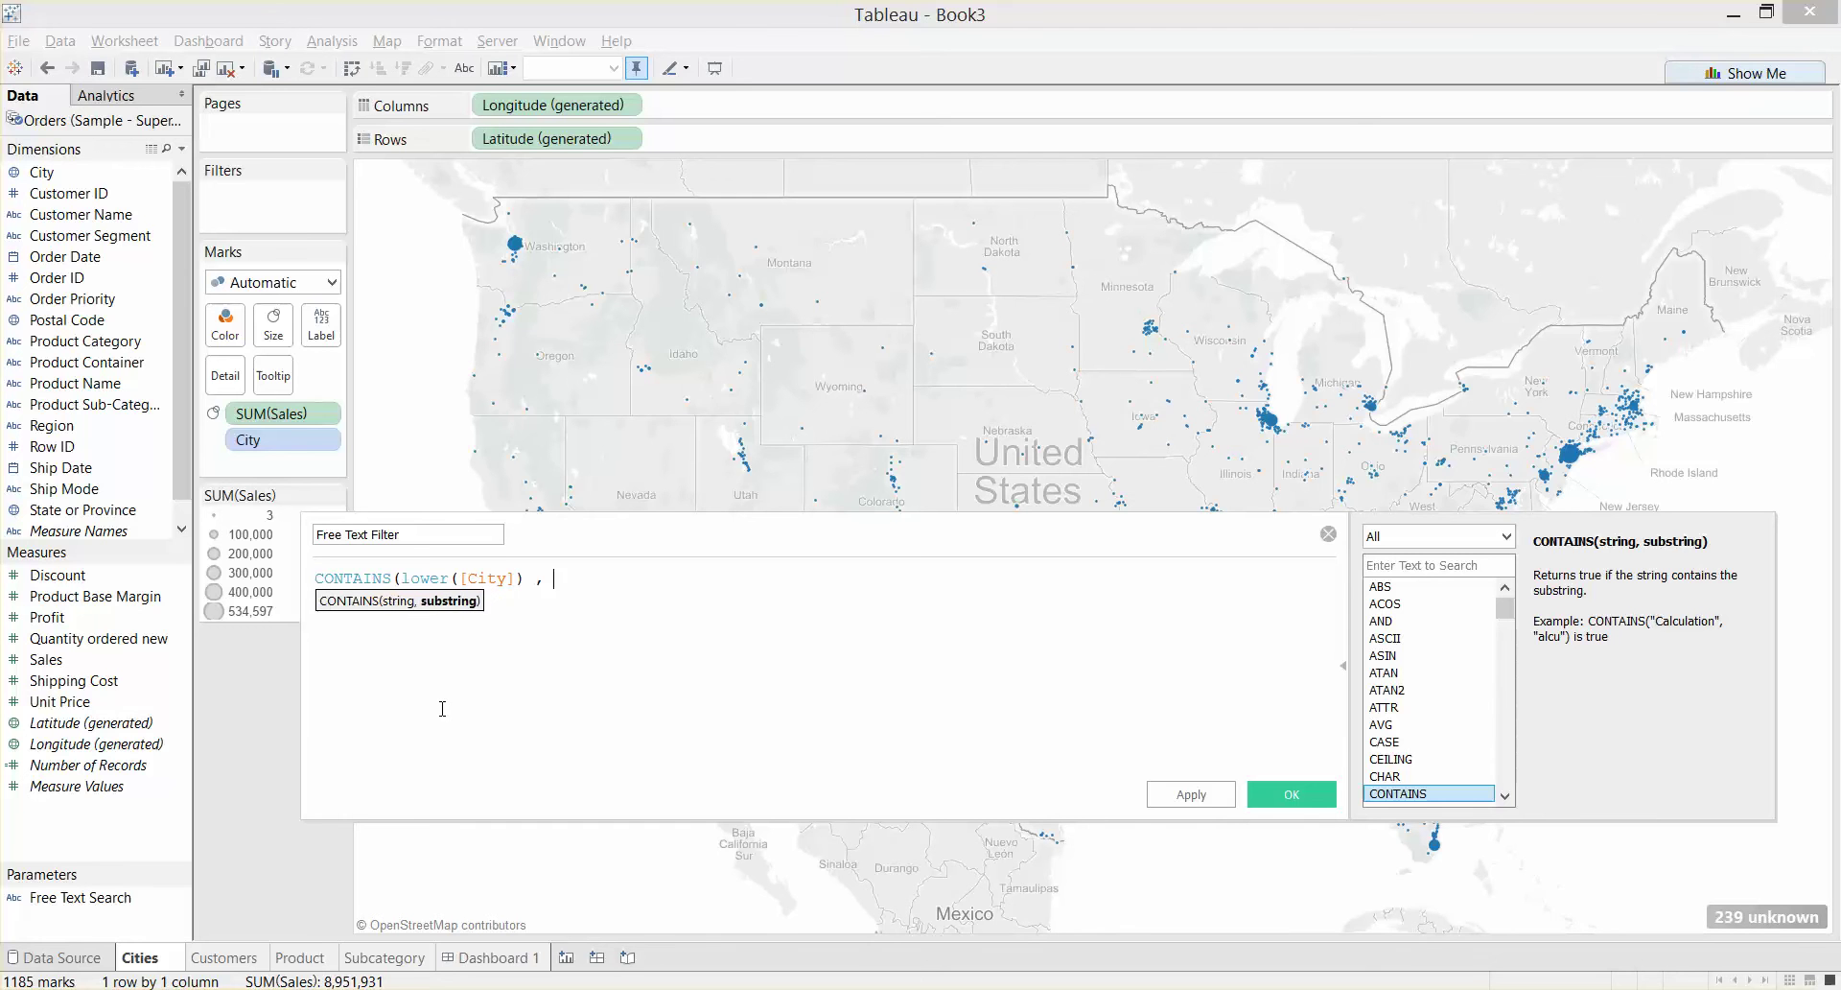
text(lower)
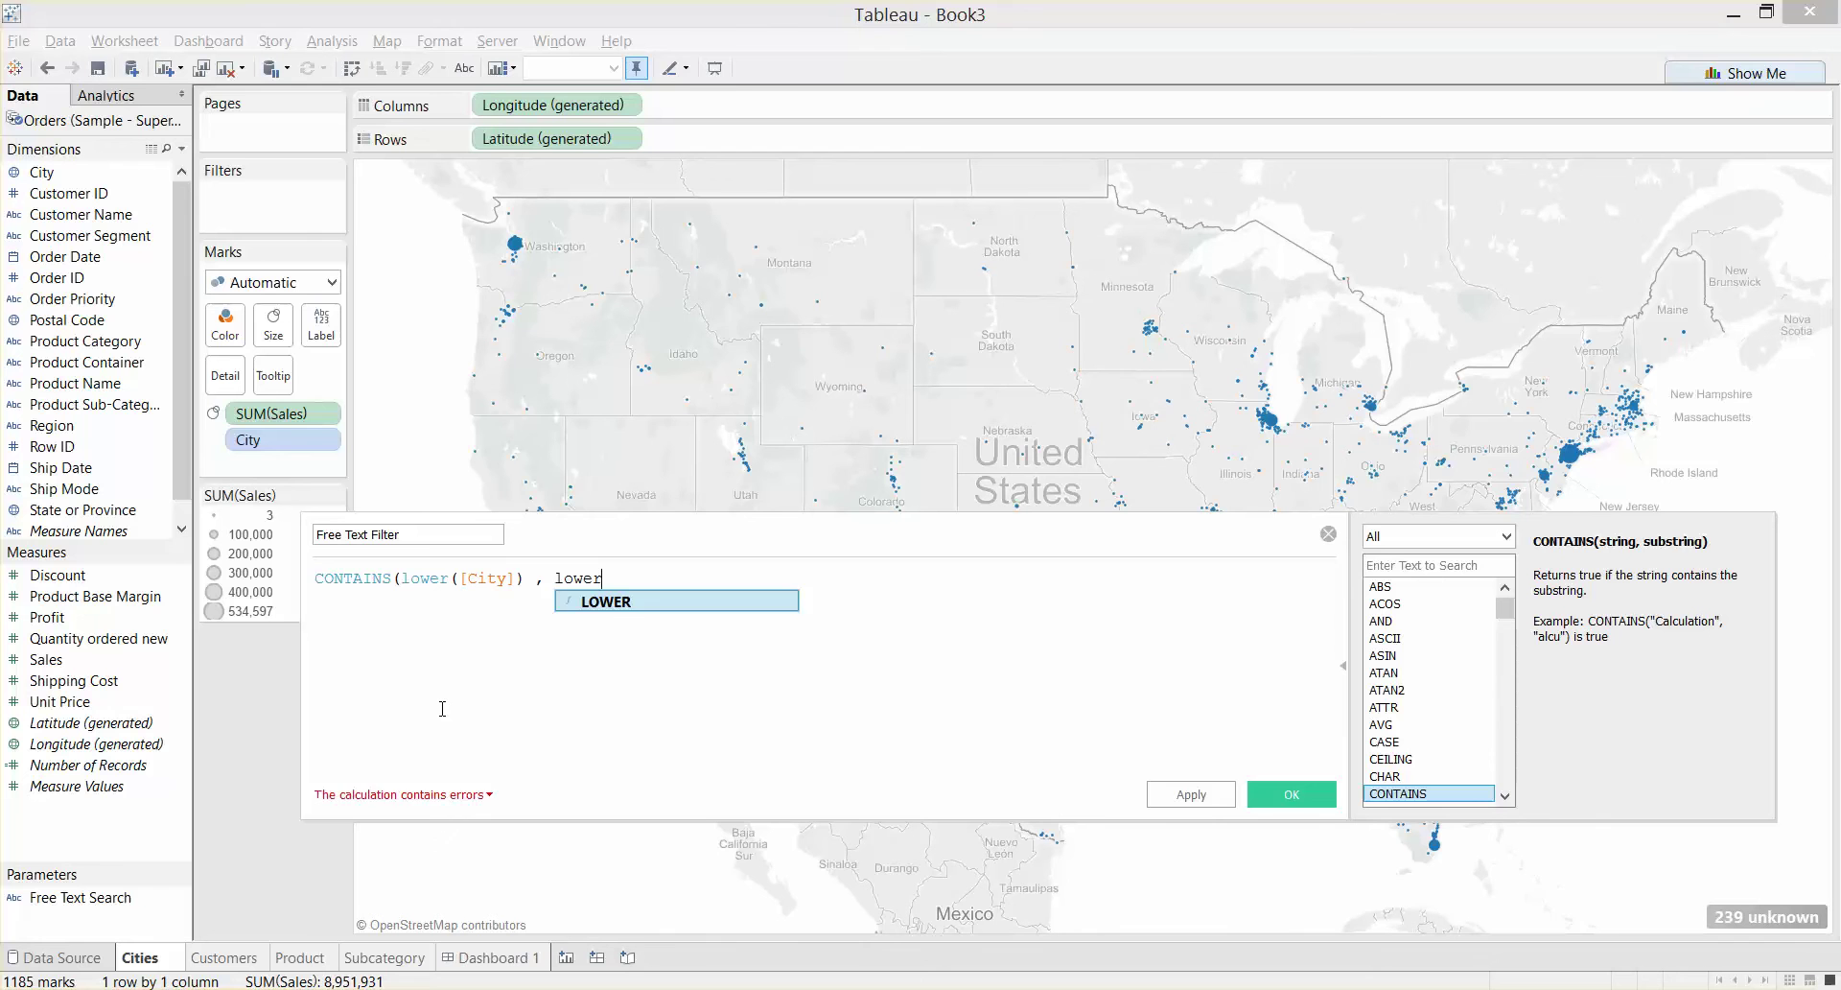
text(()
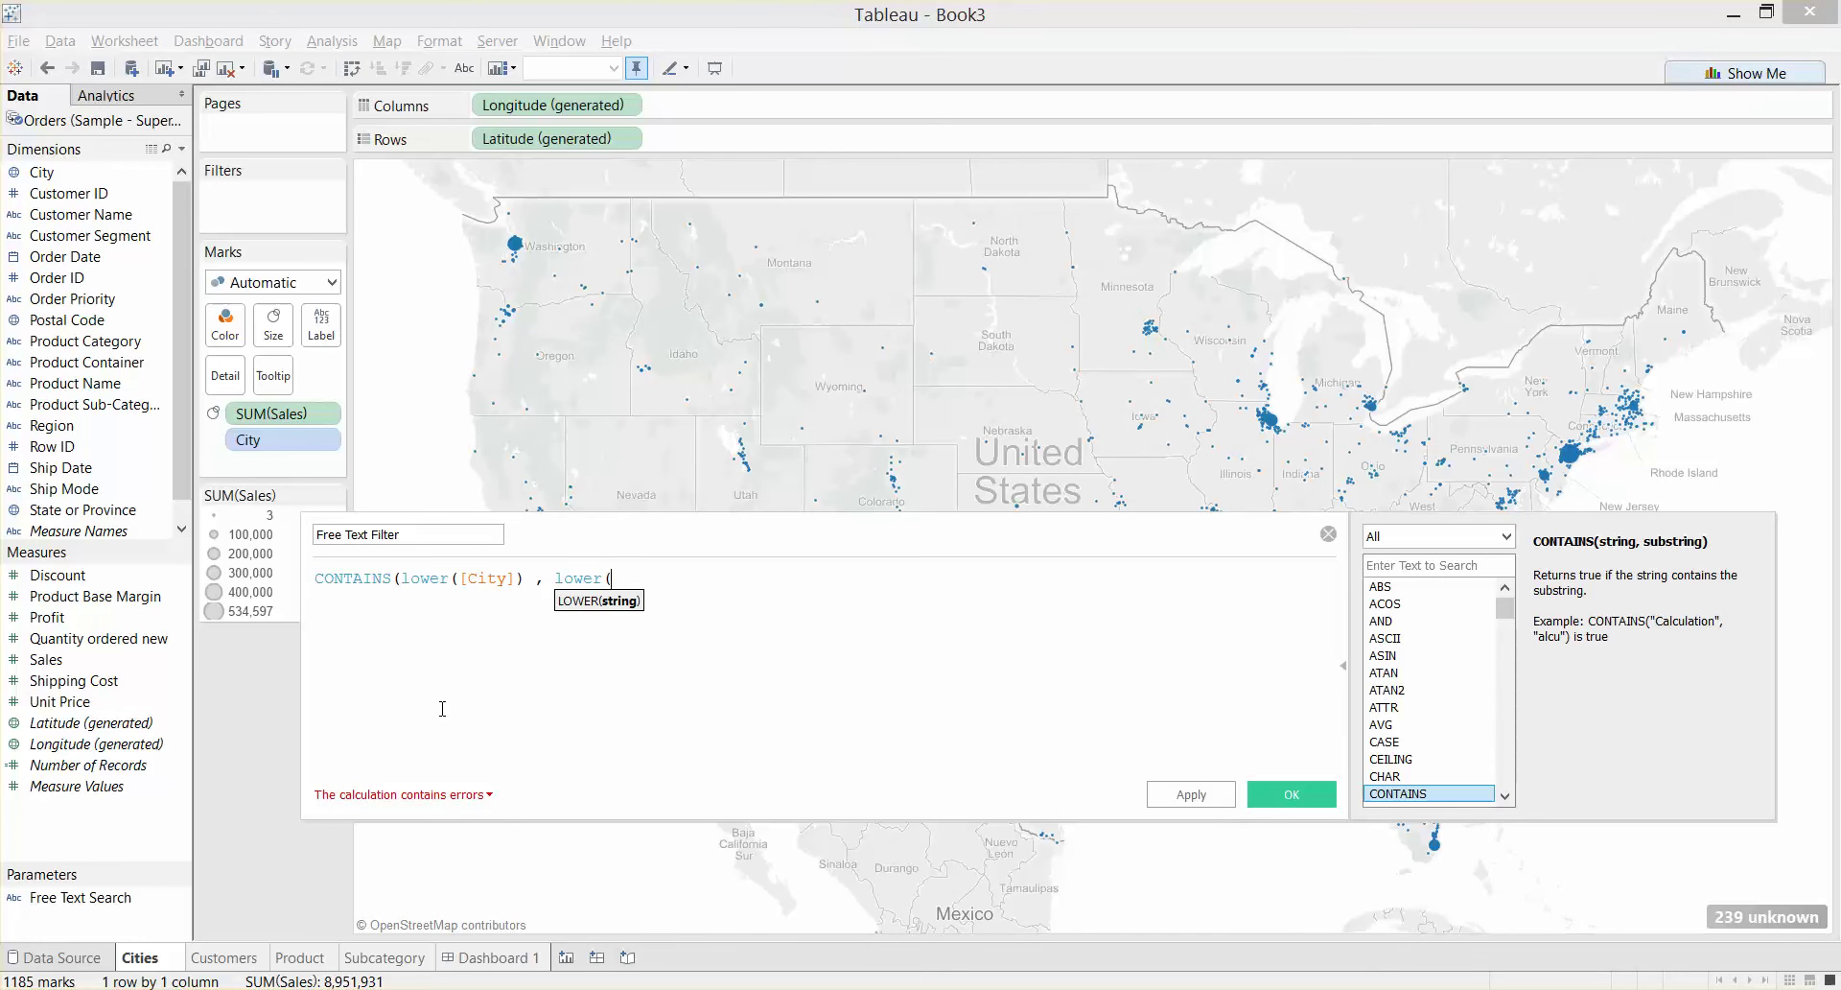
text(fre)
key(Return)
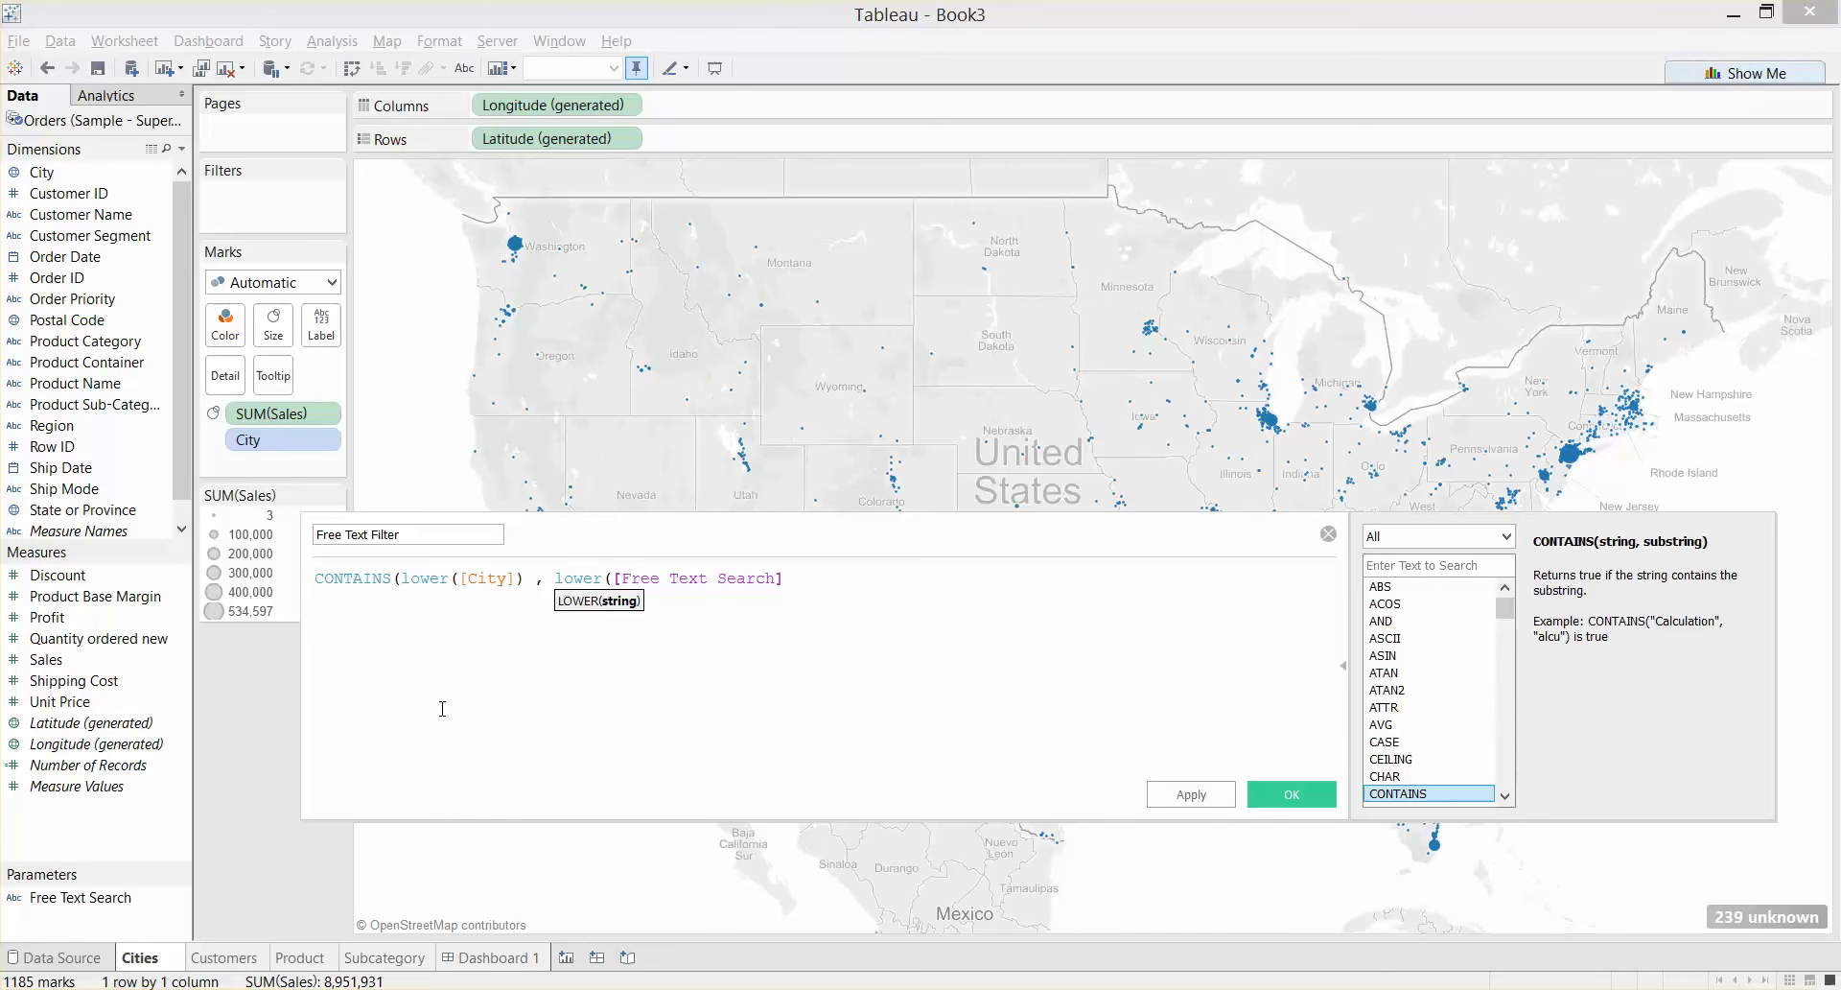
text()))
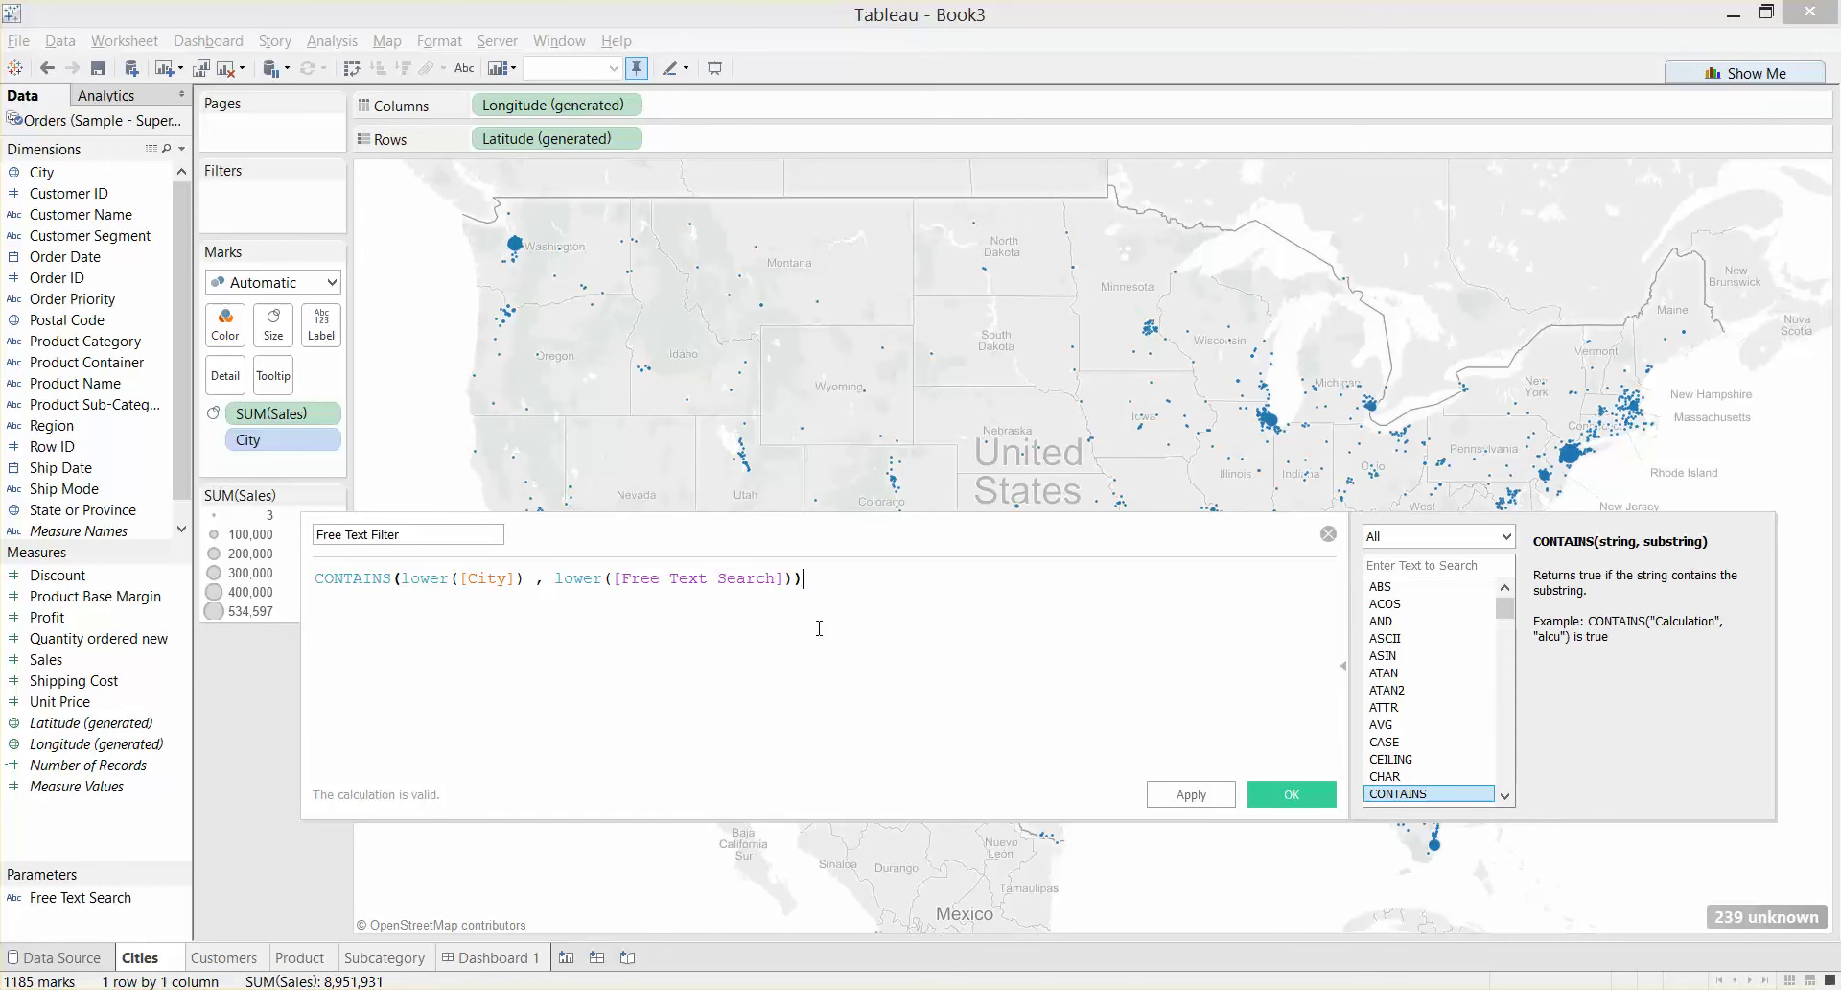
key(Return)
text(OR)
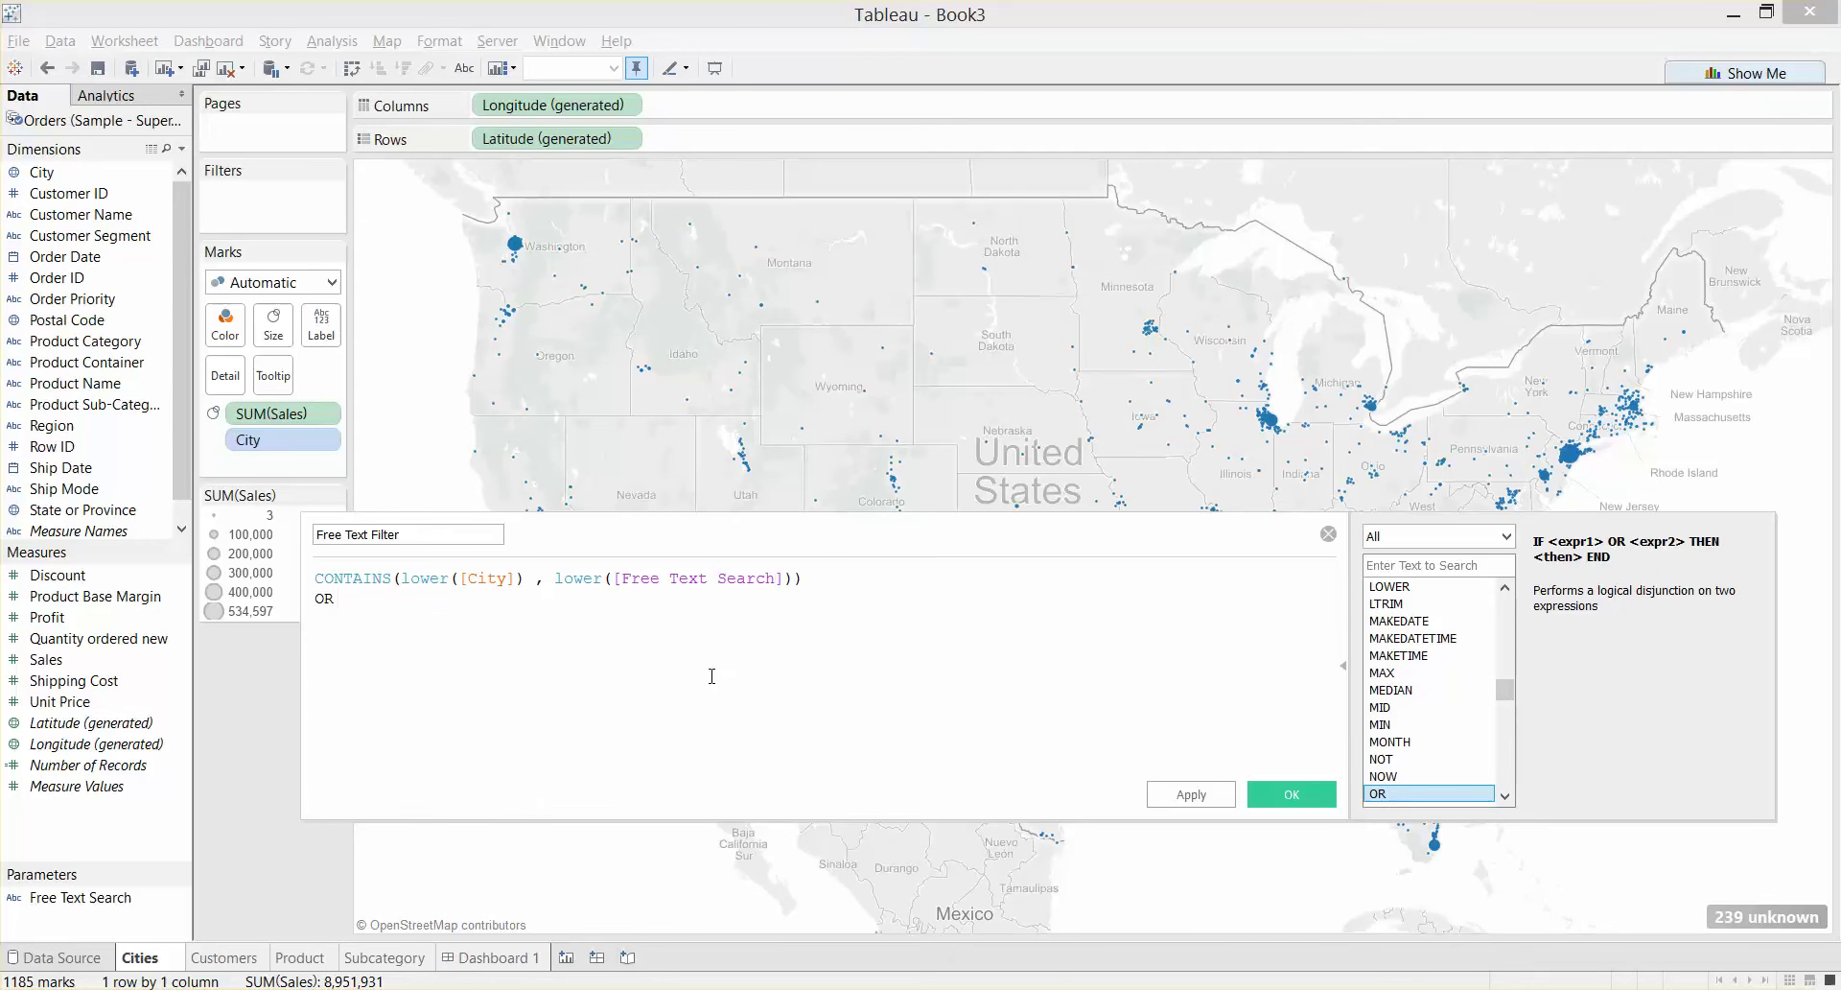
Duplicate the City condition on a new line and switch its field to Customer Name.
key(ctrl+a)
key(ctrl+c)
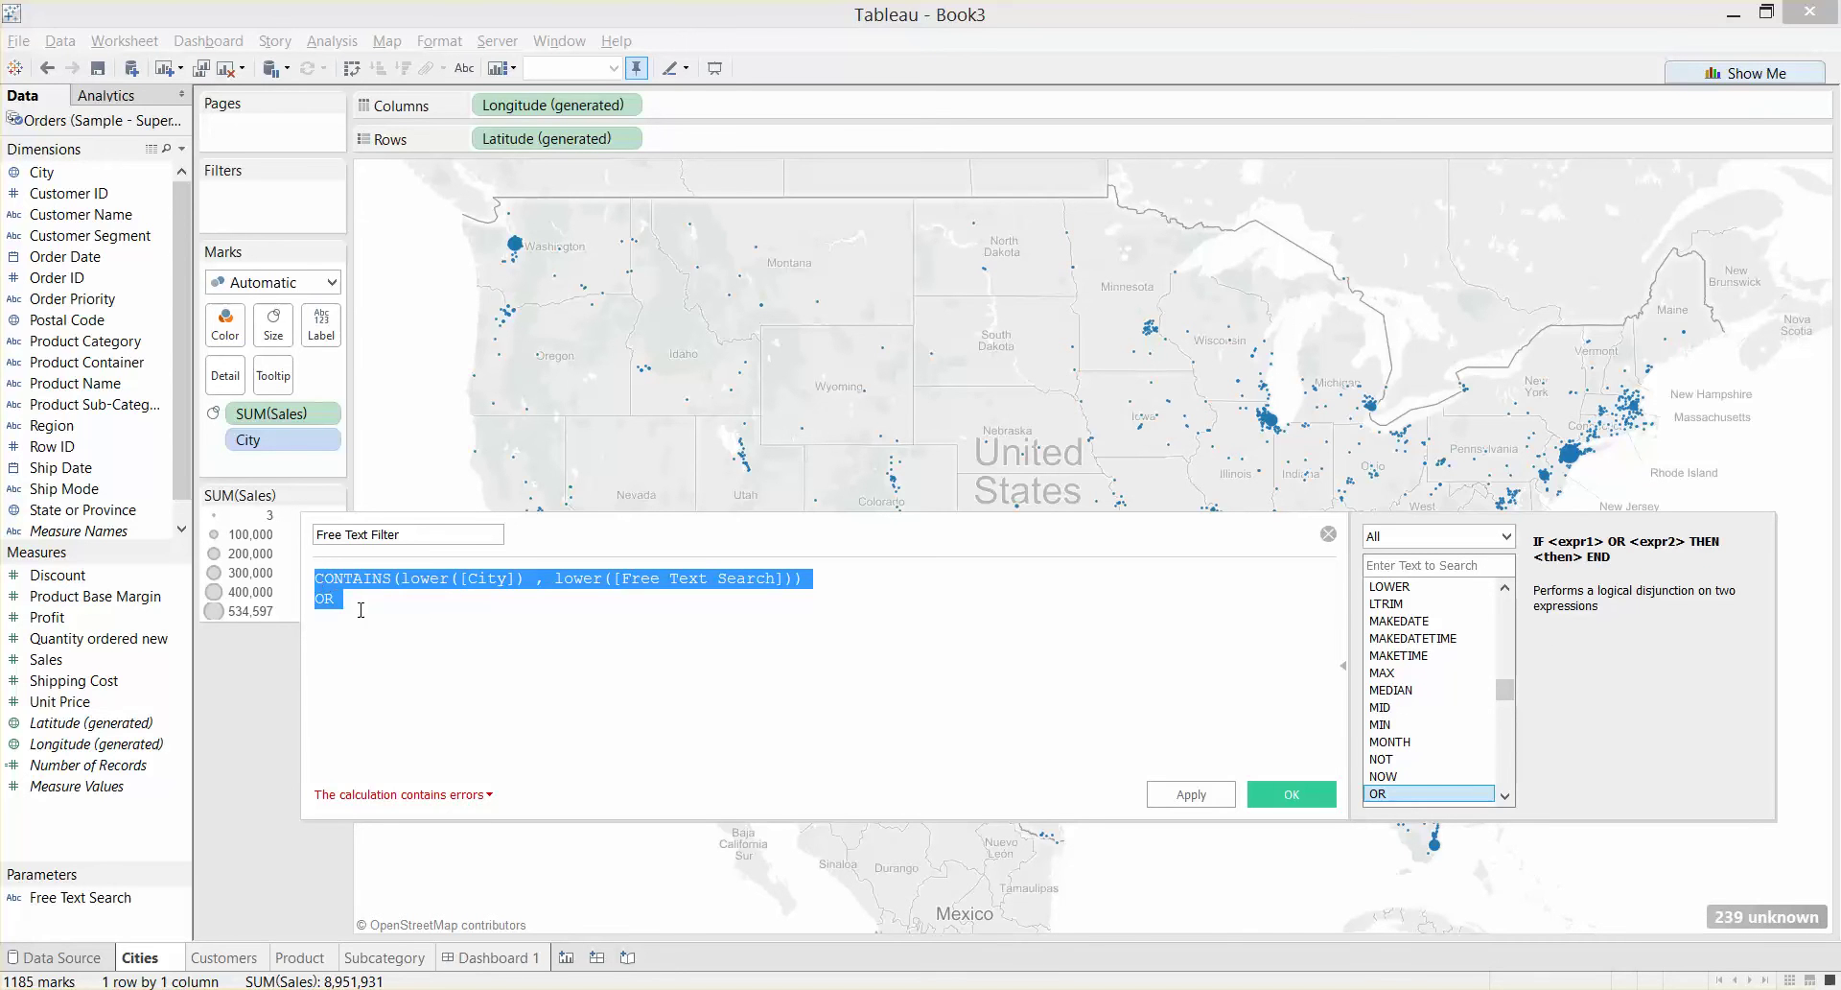
click(373, 609)
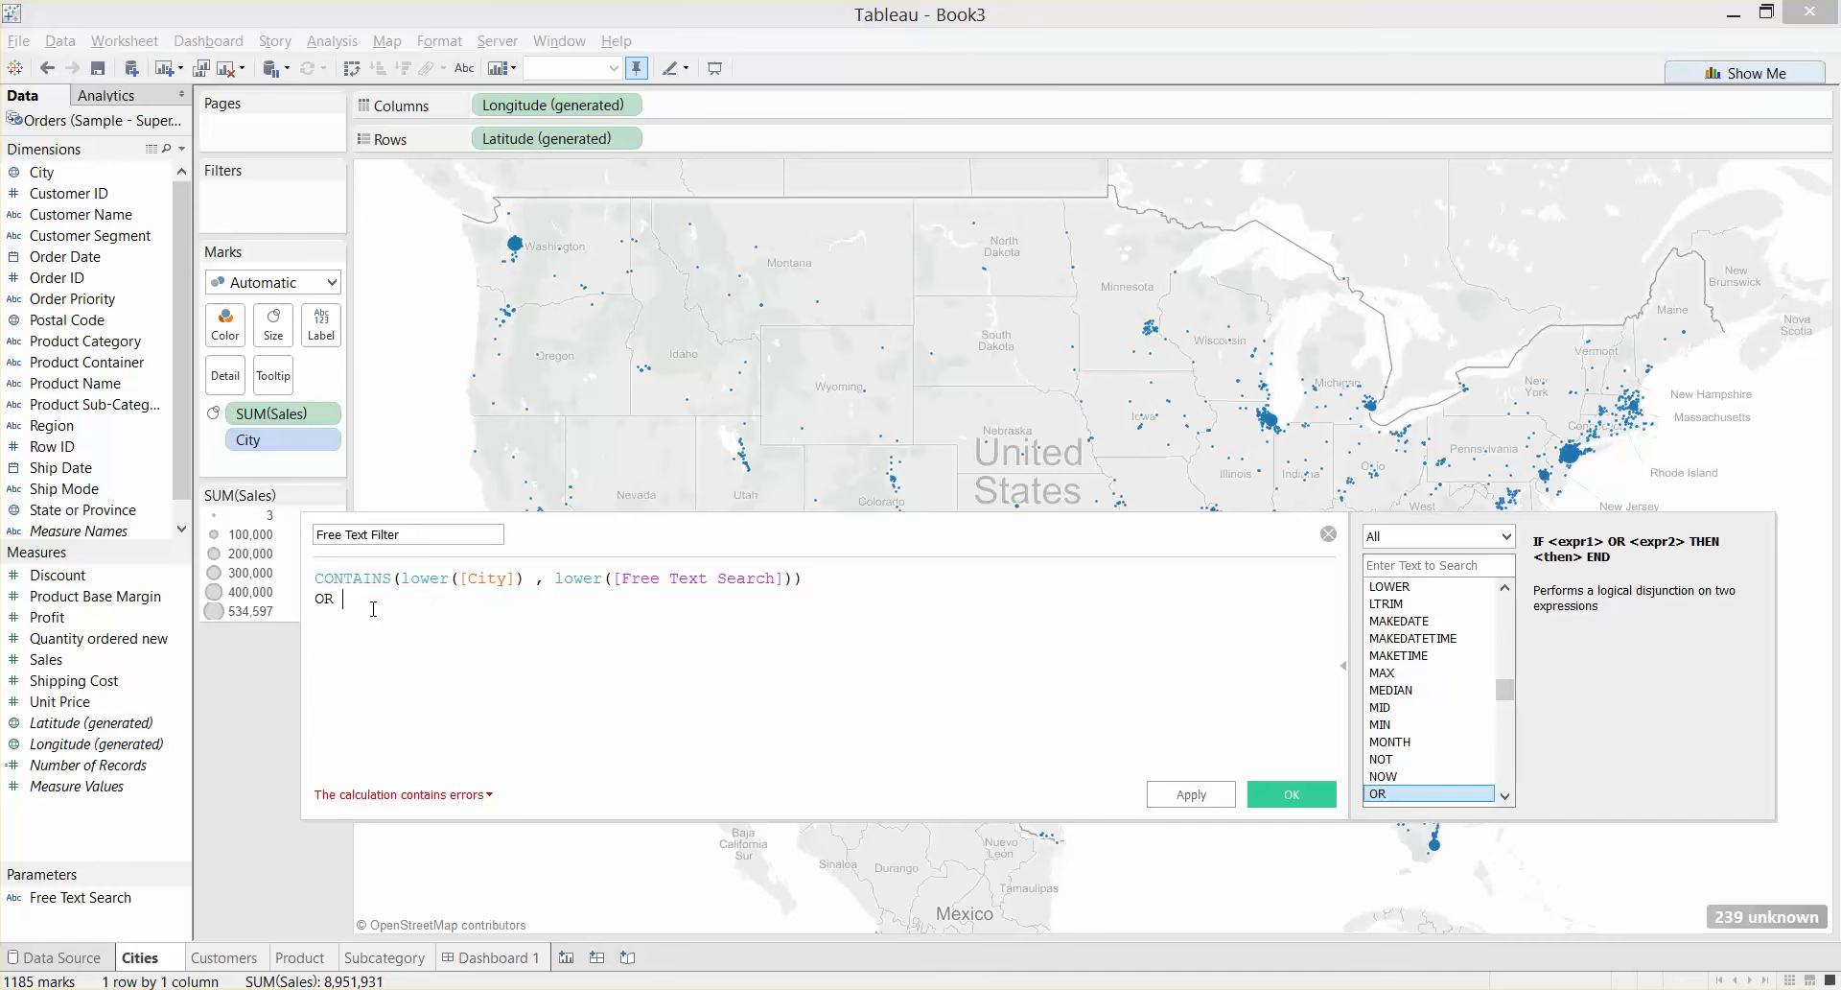
double_click(374, 609)
key(Return)
key(ctrl+v)
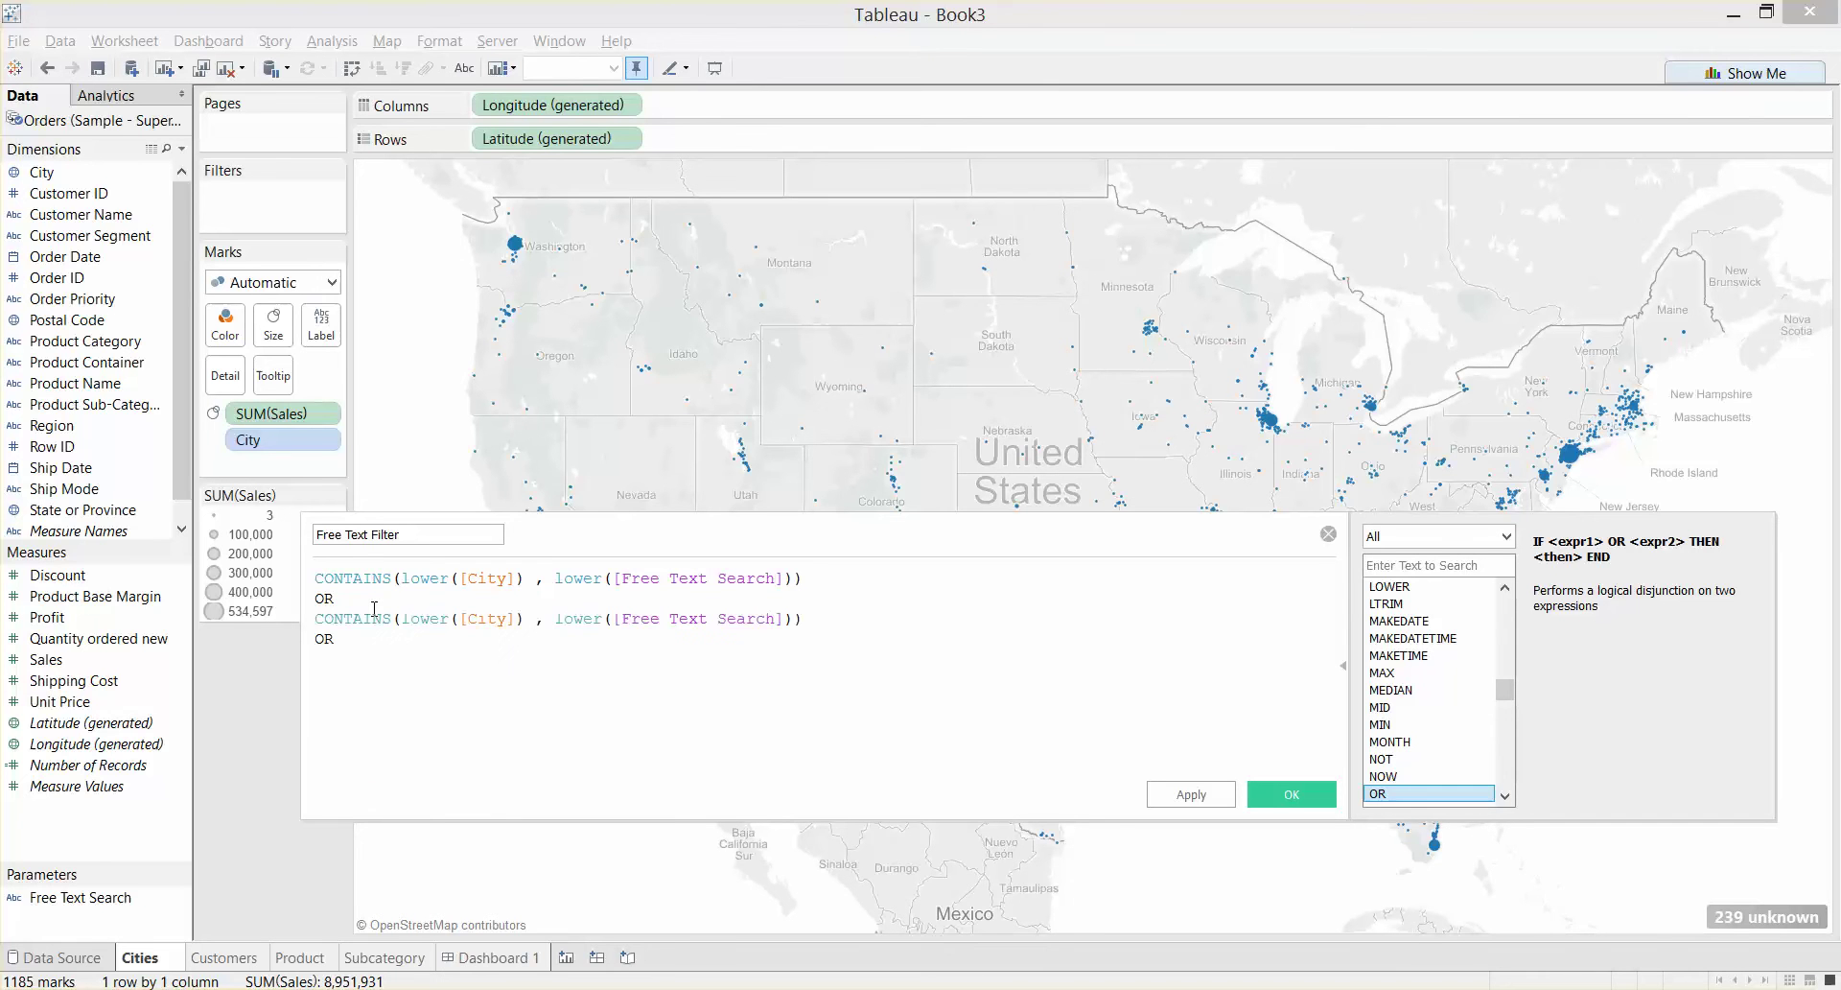
drag(528, 621, 459, 621)
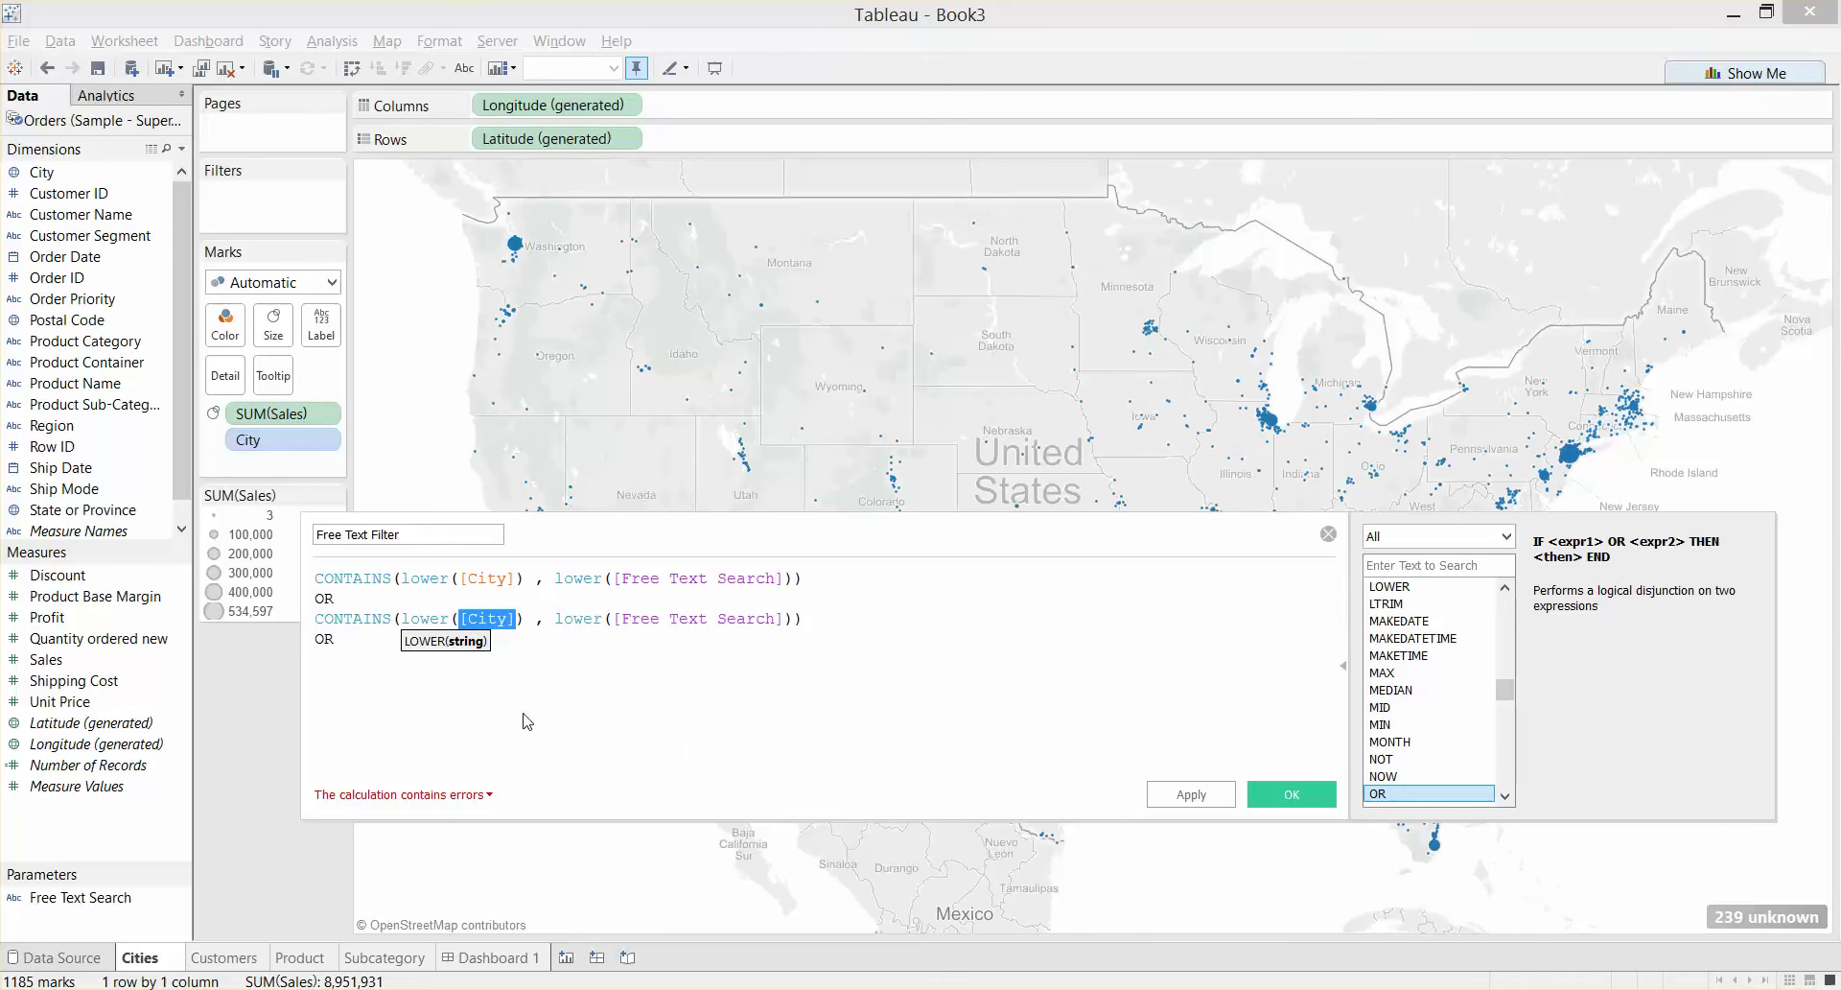
text(cus)
key(Down)
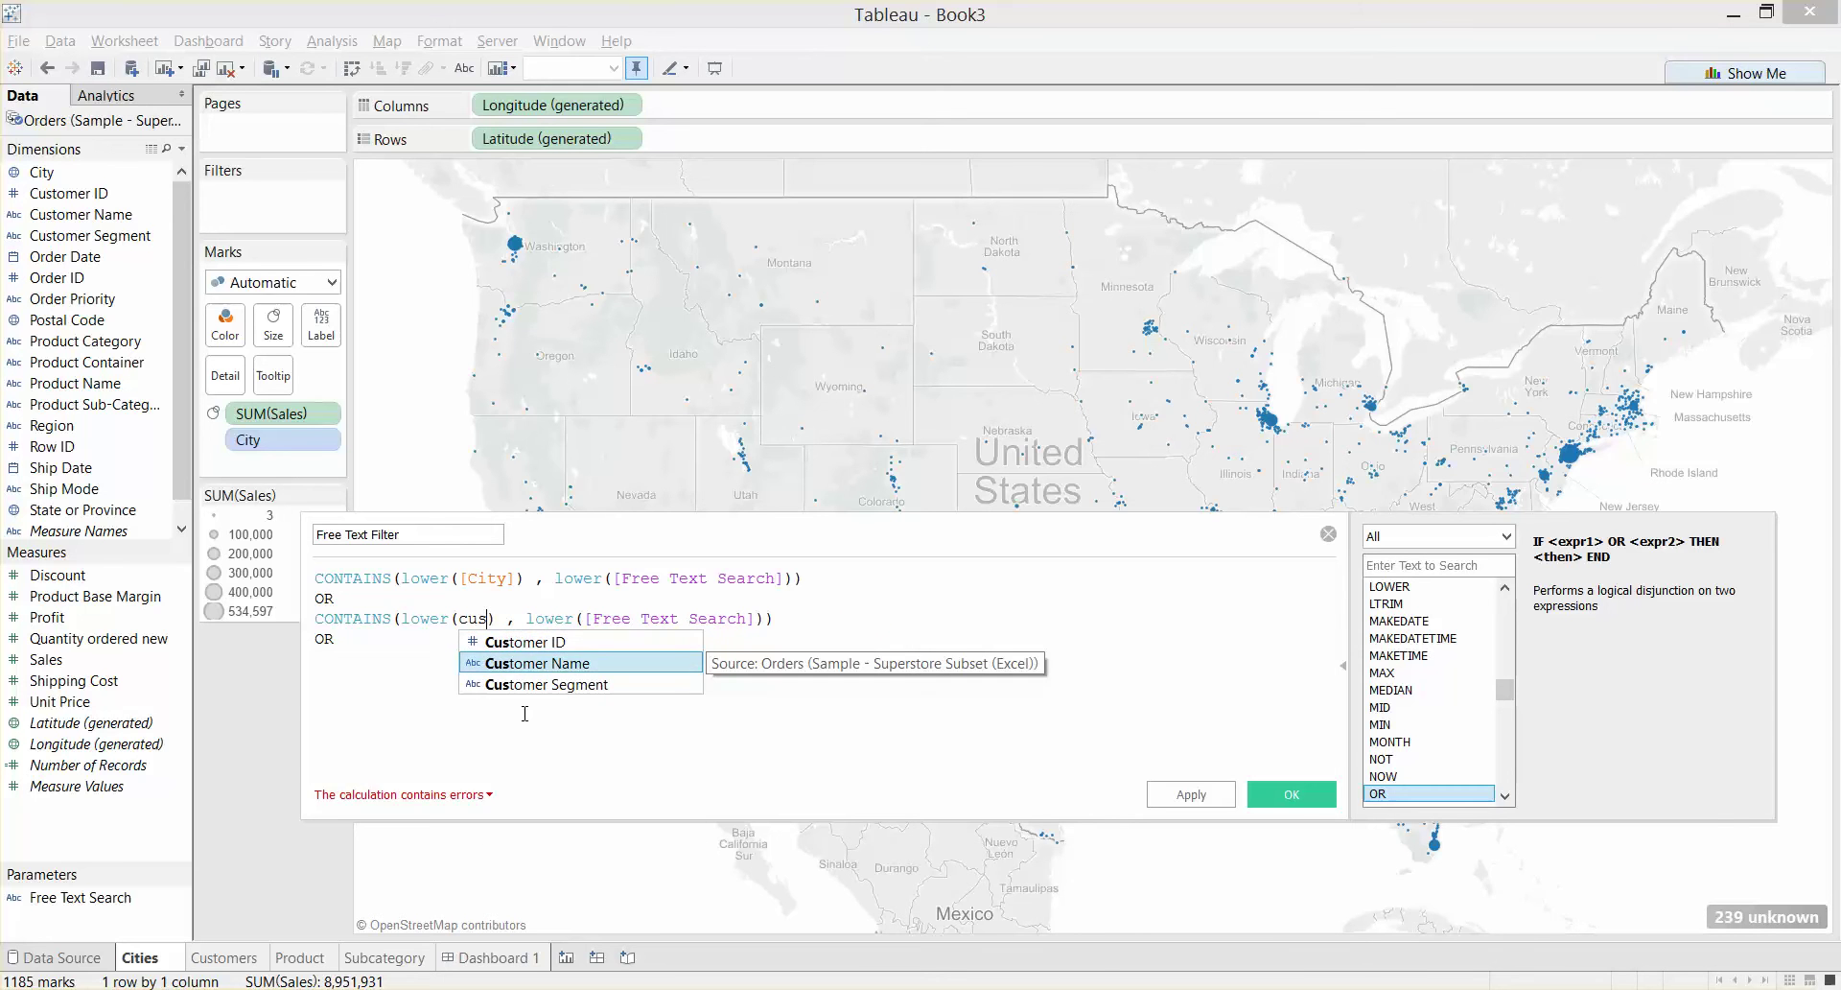
key(Return)
Add another OR CONTAINS condition that matches Product Name.
click(380, 647)
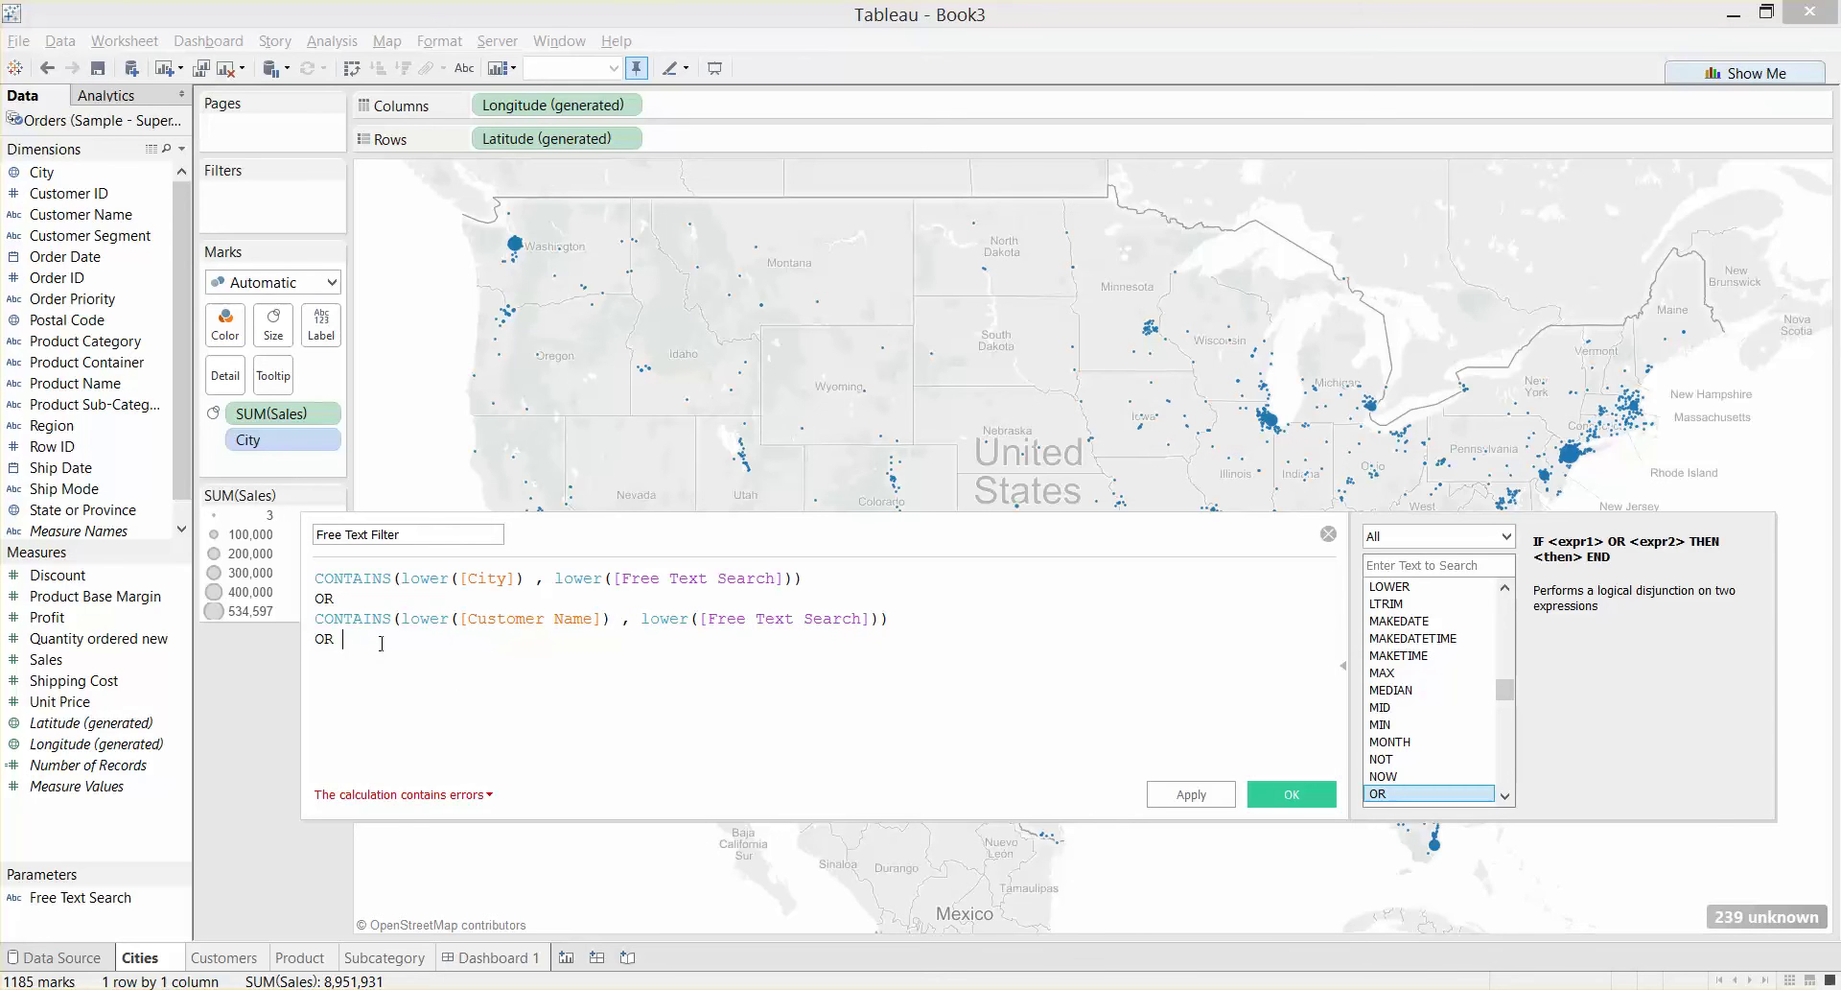
text(CONTAINS(lower([City]) , lower([Free Text Search])) OR)
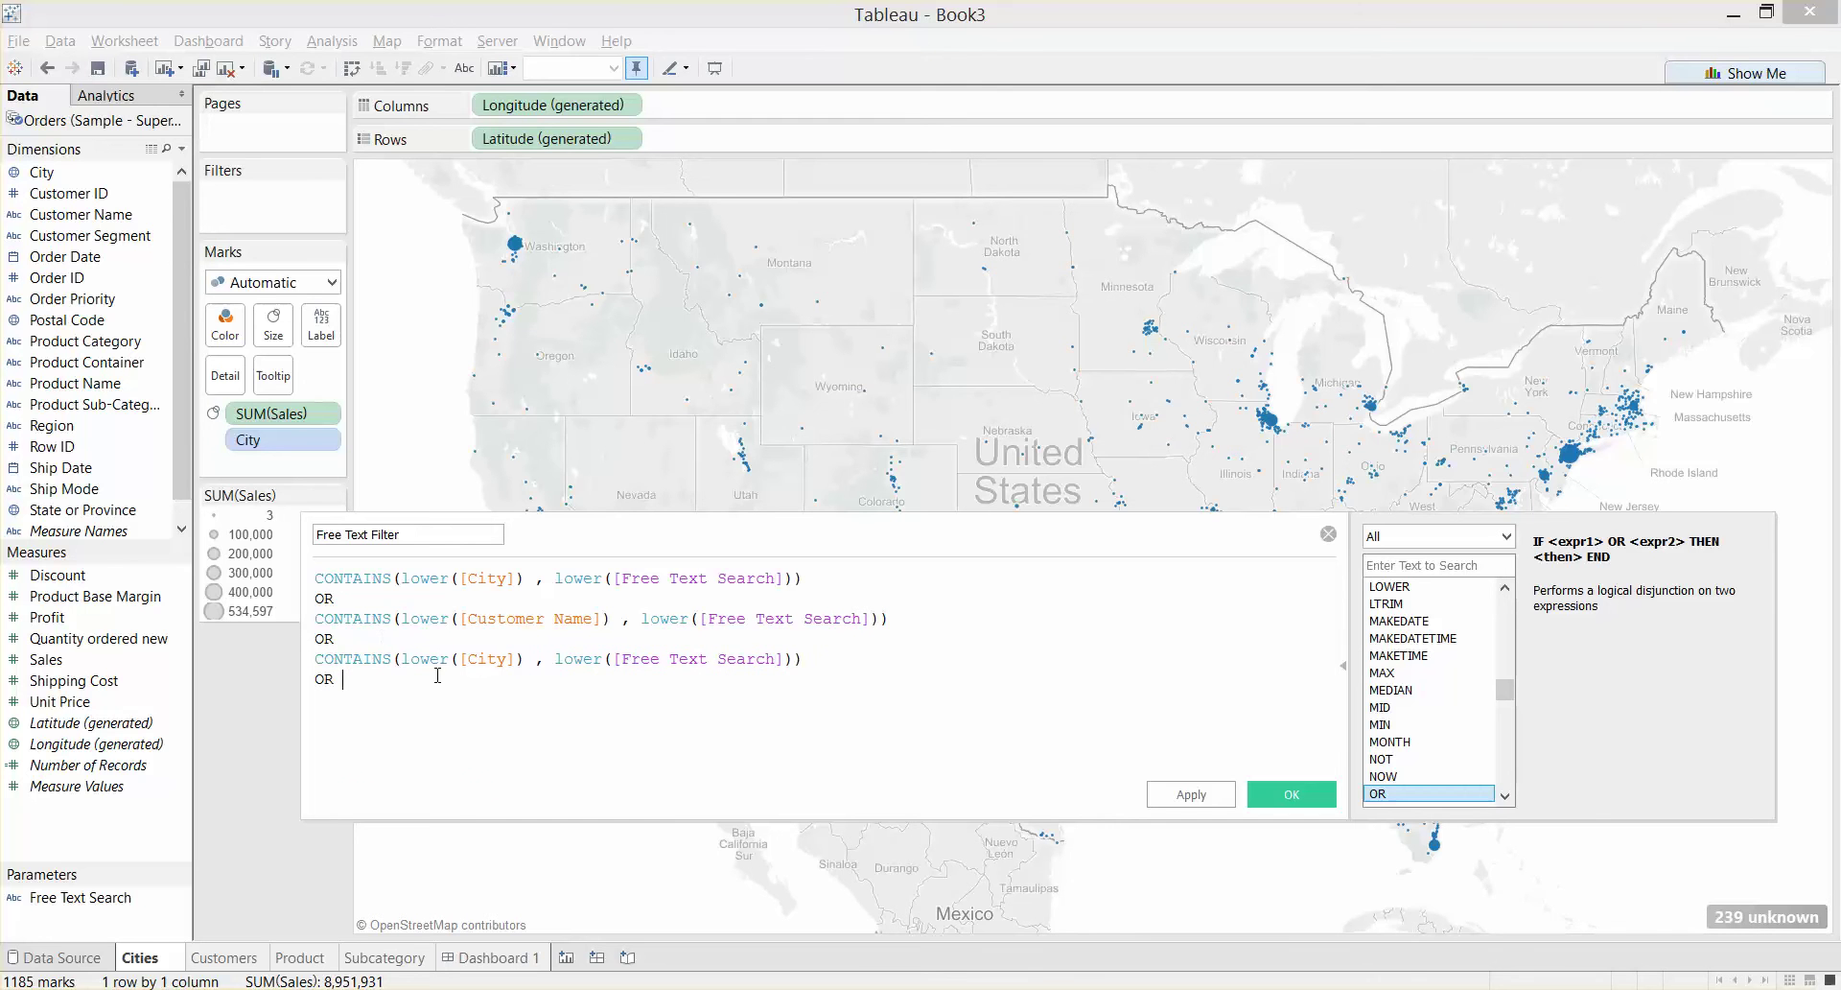
drag(518, 658, 461, 658)
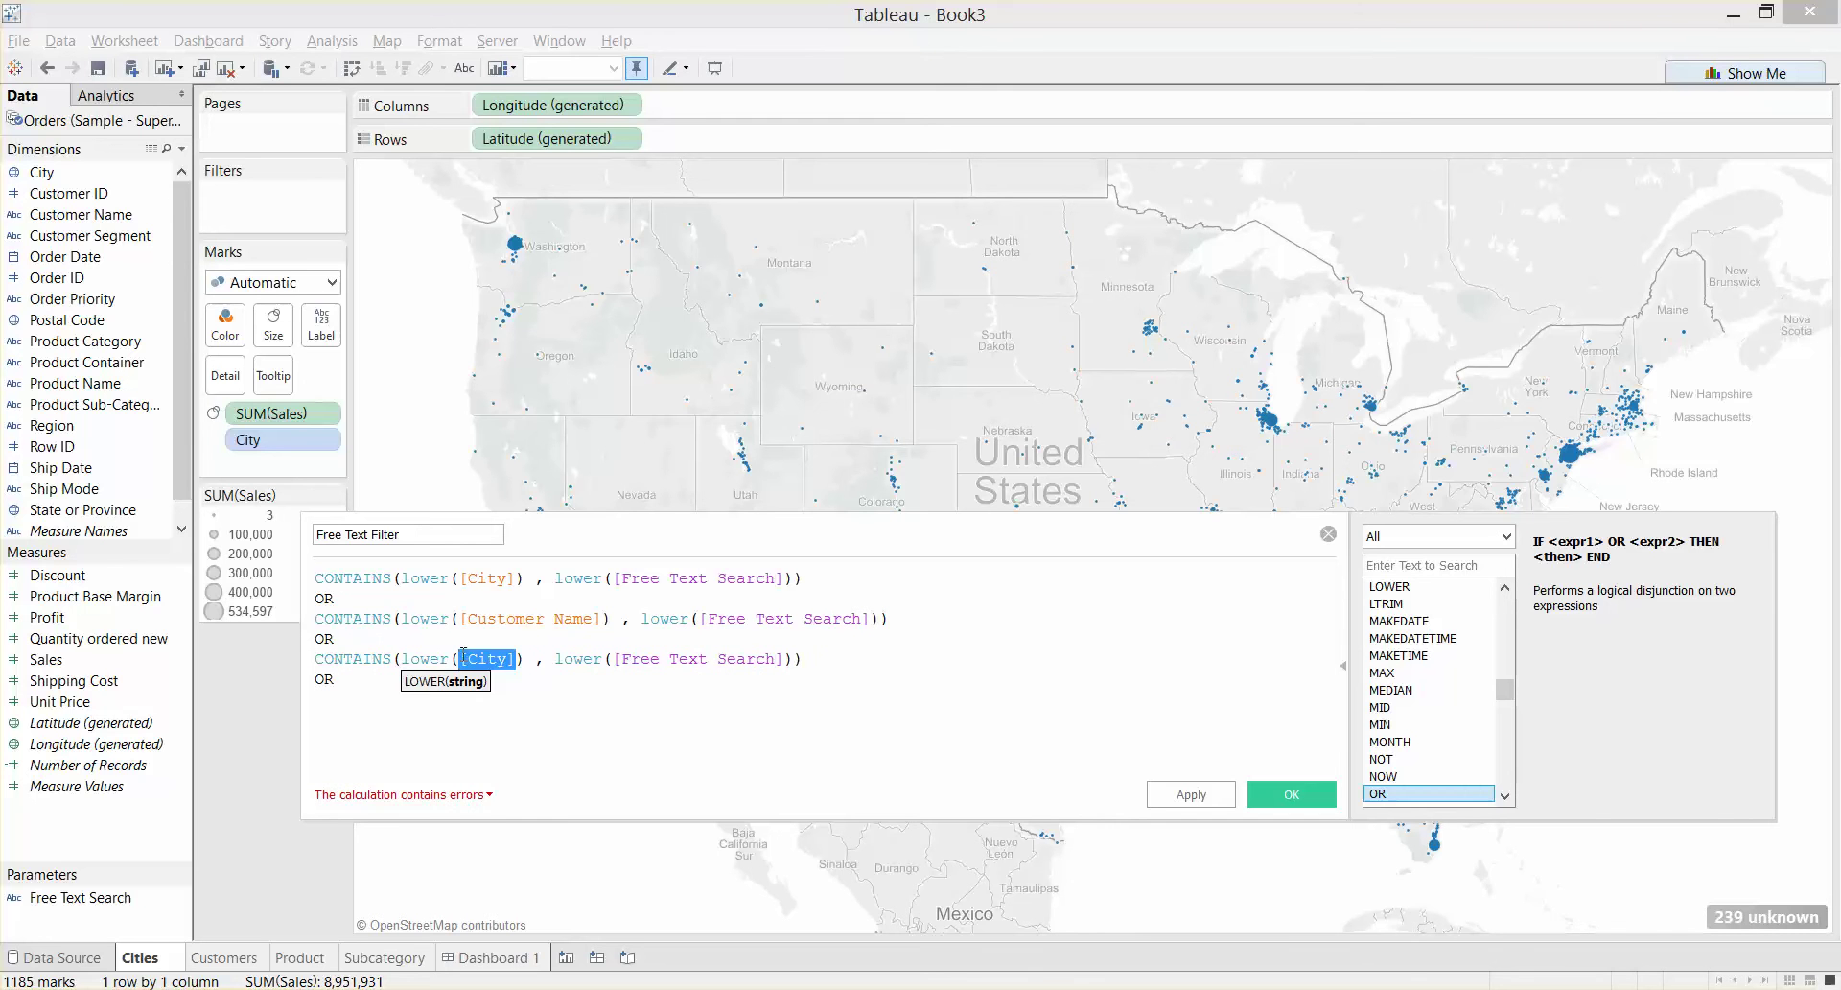
text(pro)
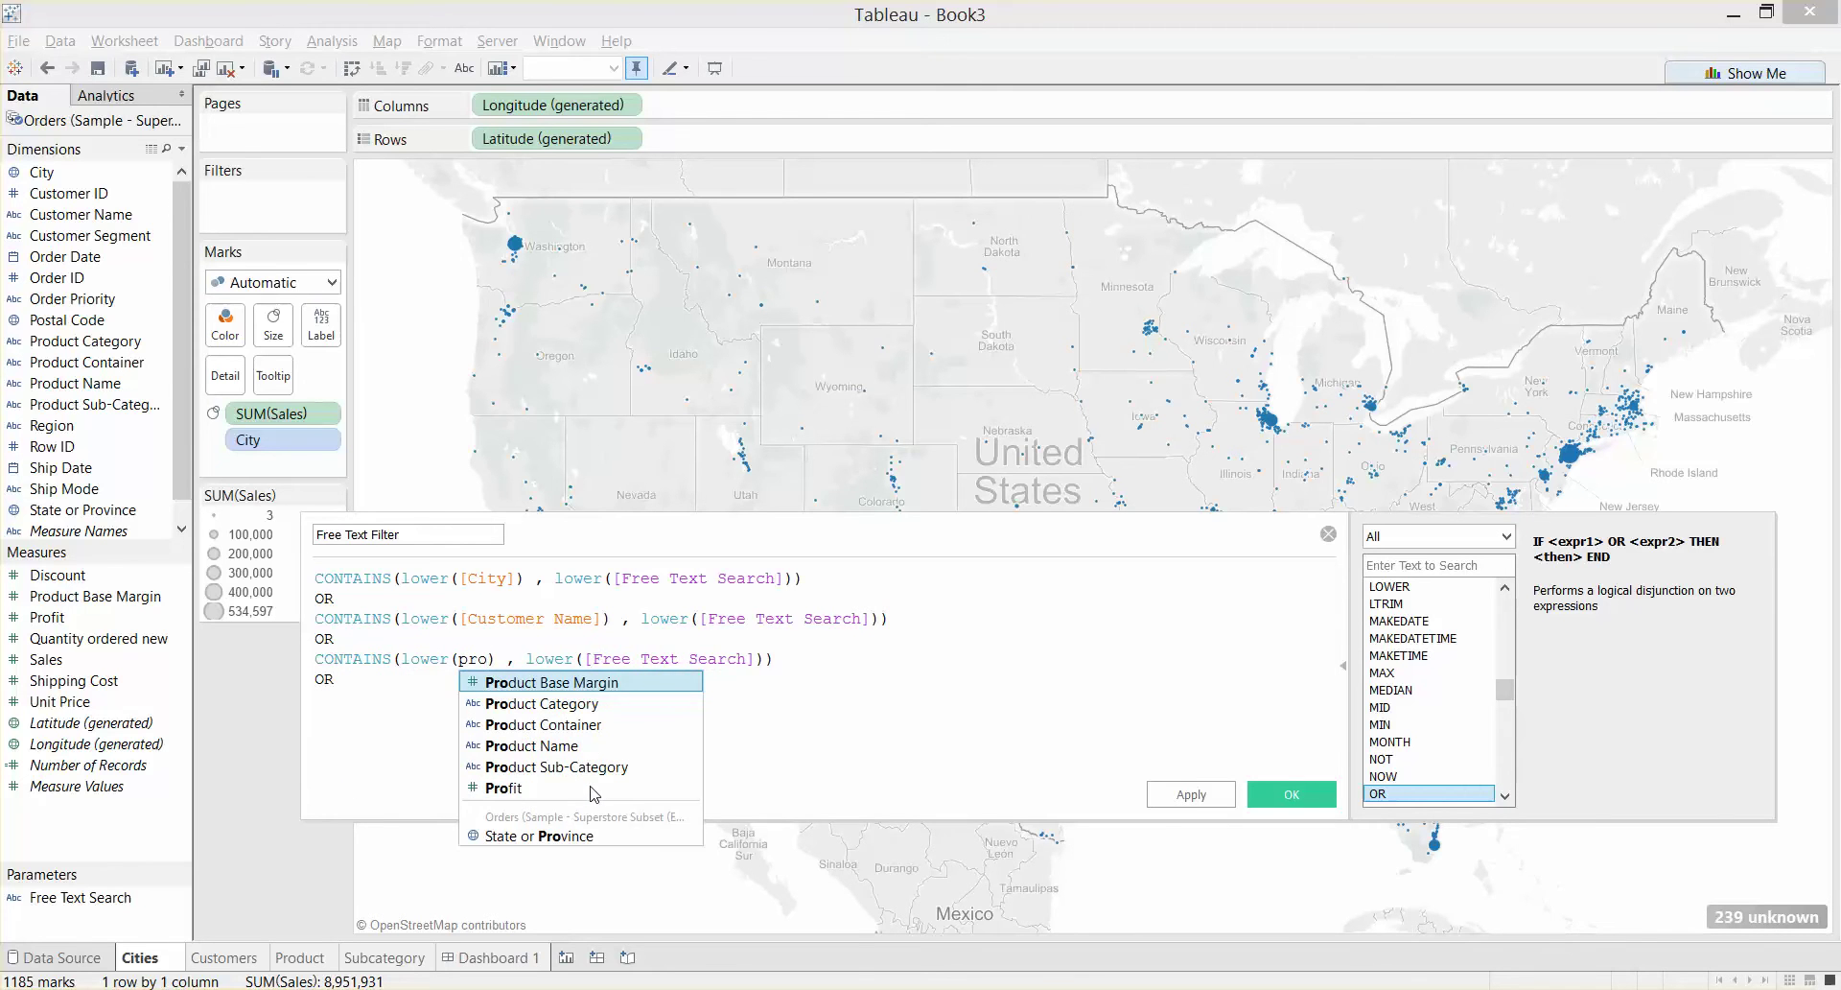
key(Down)
key(Down)
key(Down)
key(Return)
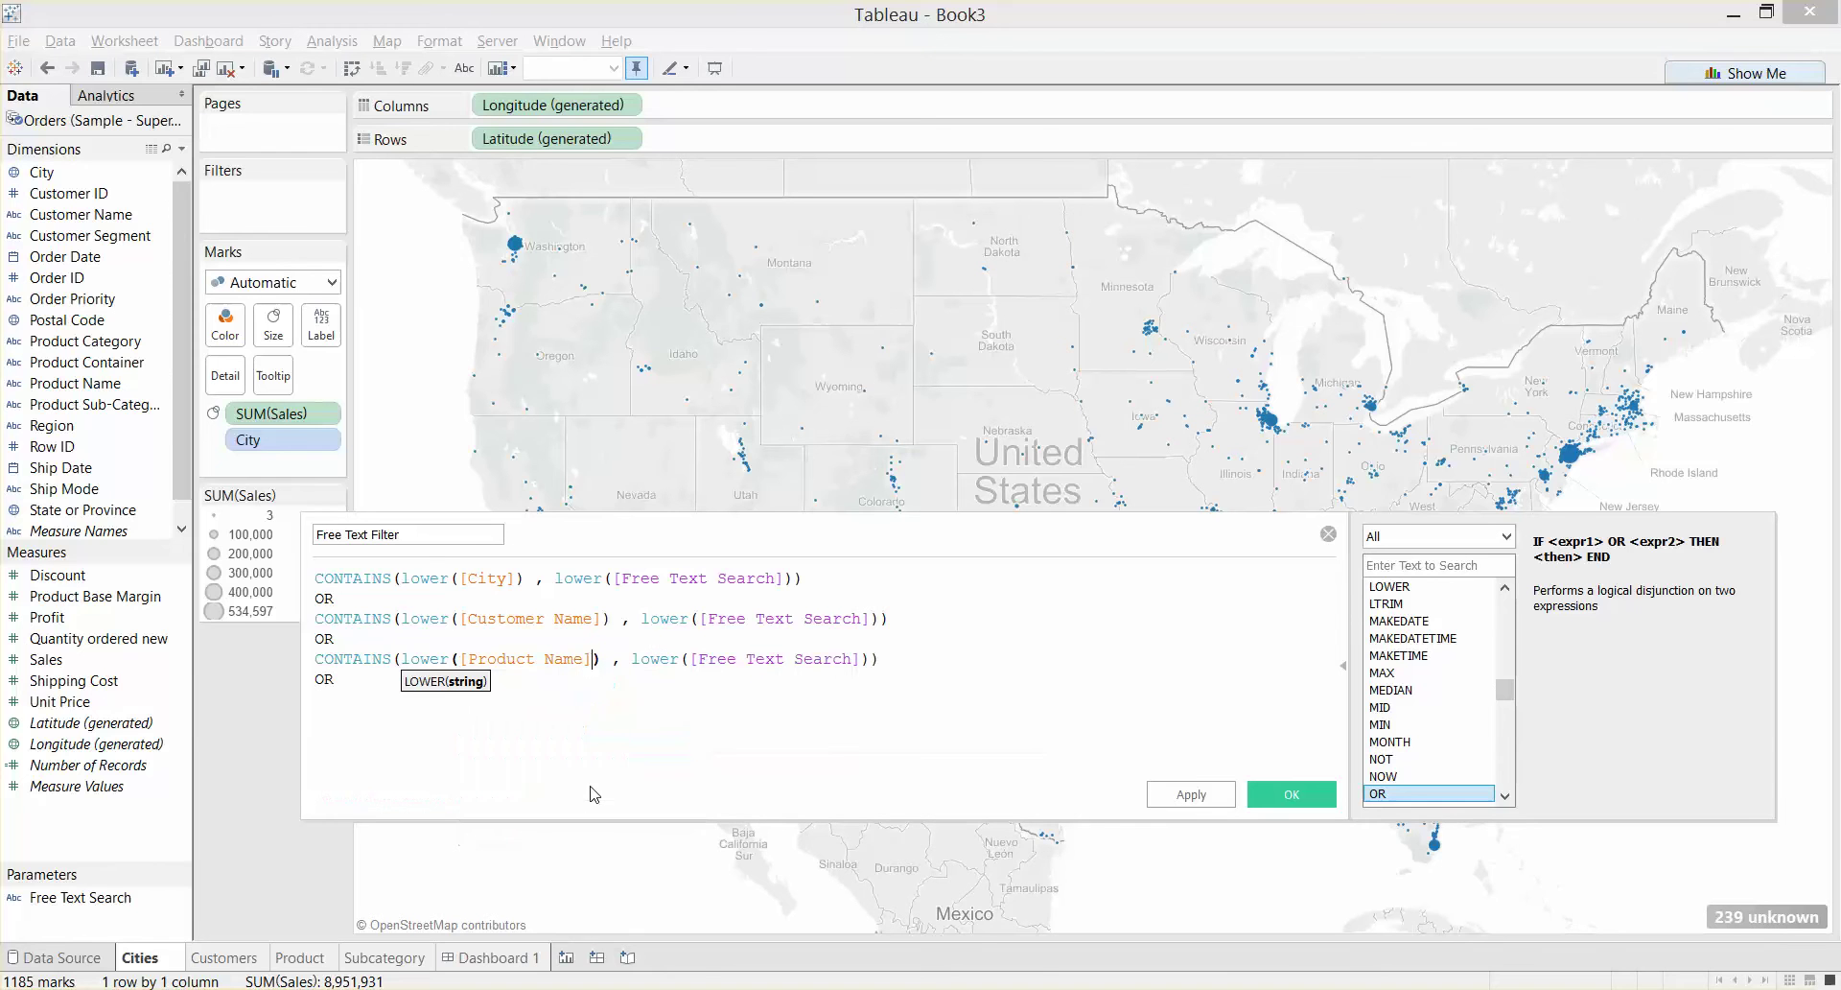
Add a Product Sub-Category condition and remove the trailing OR.
key(Return)
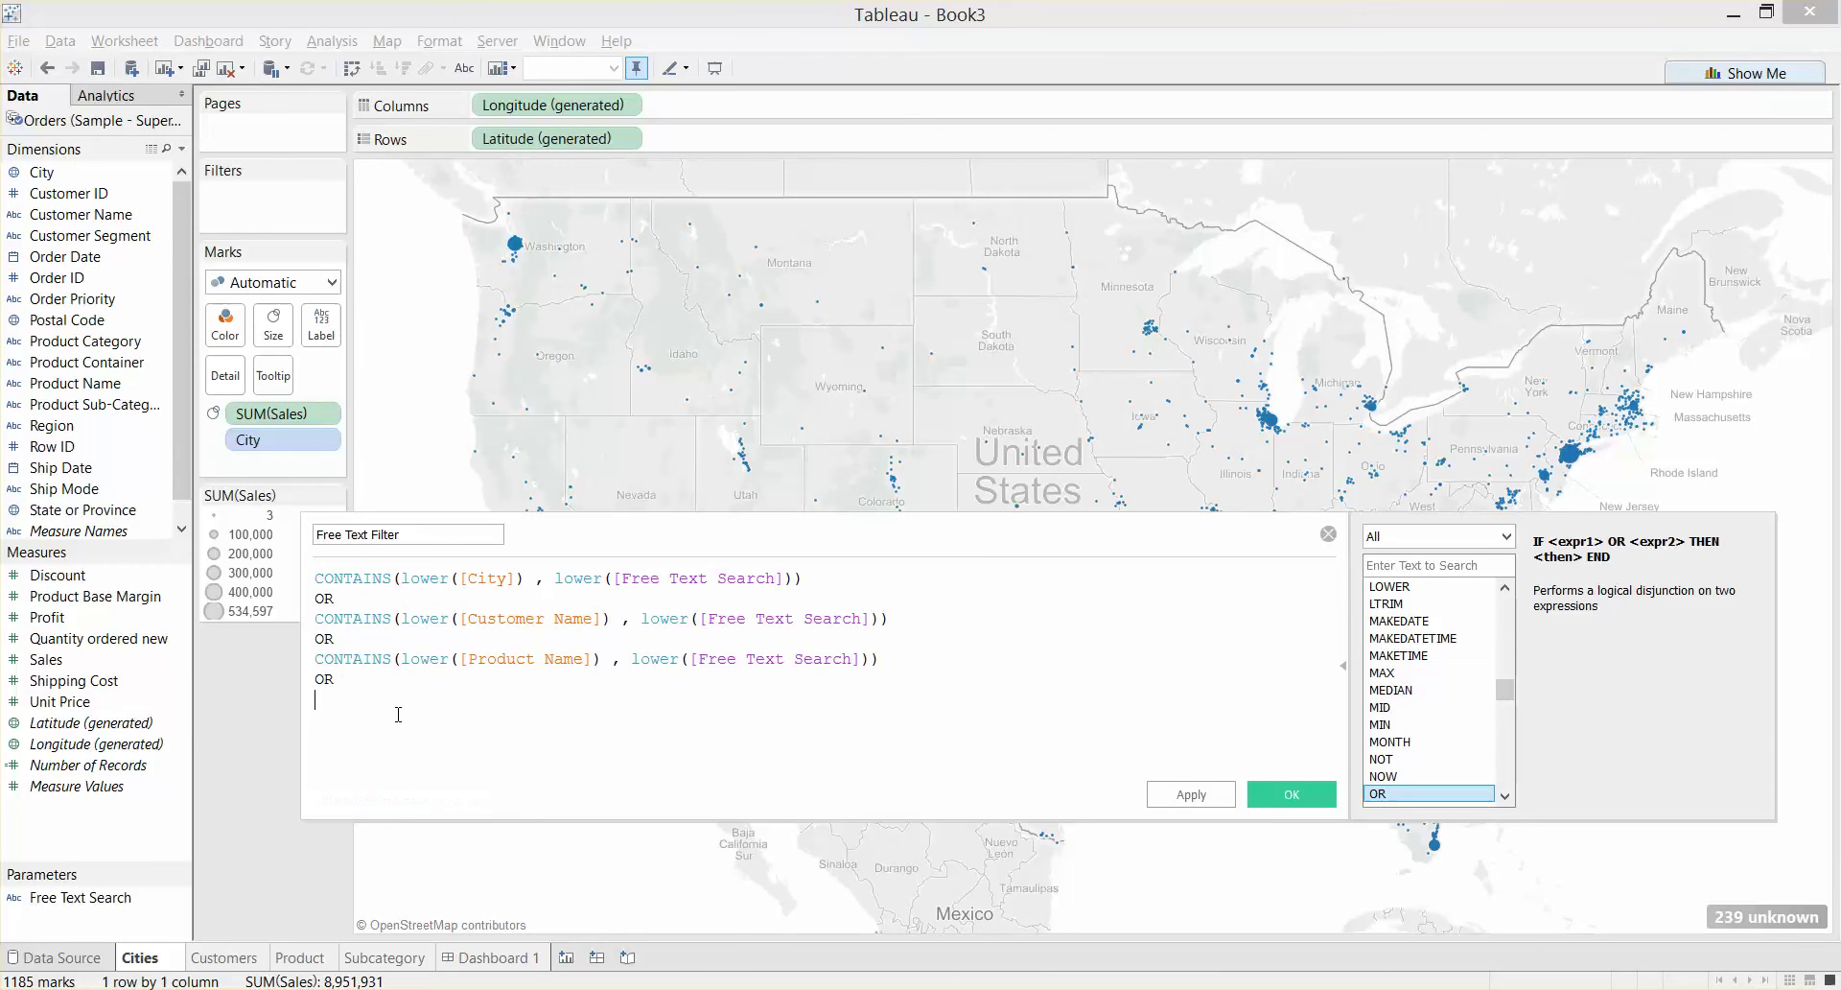
text(CONTAINS(lower([City]) , lower([Free Text Search])) OR)
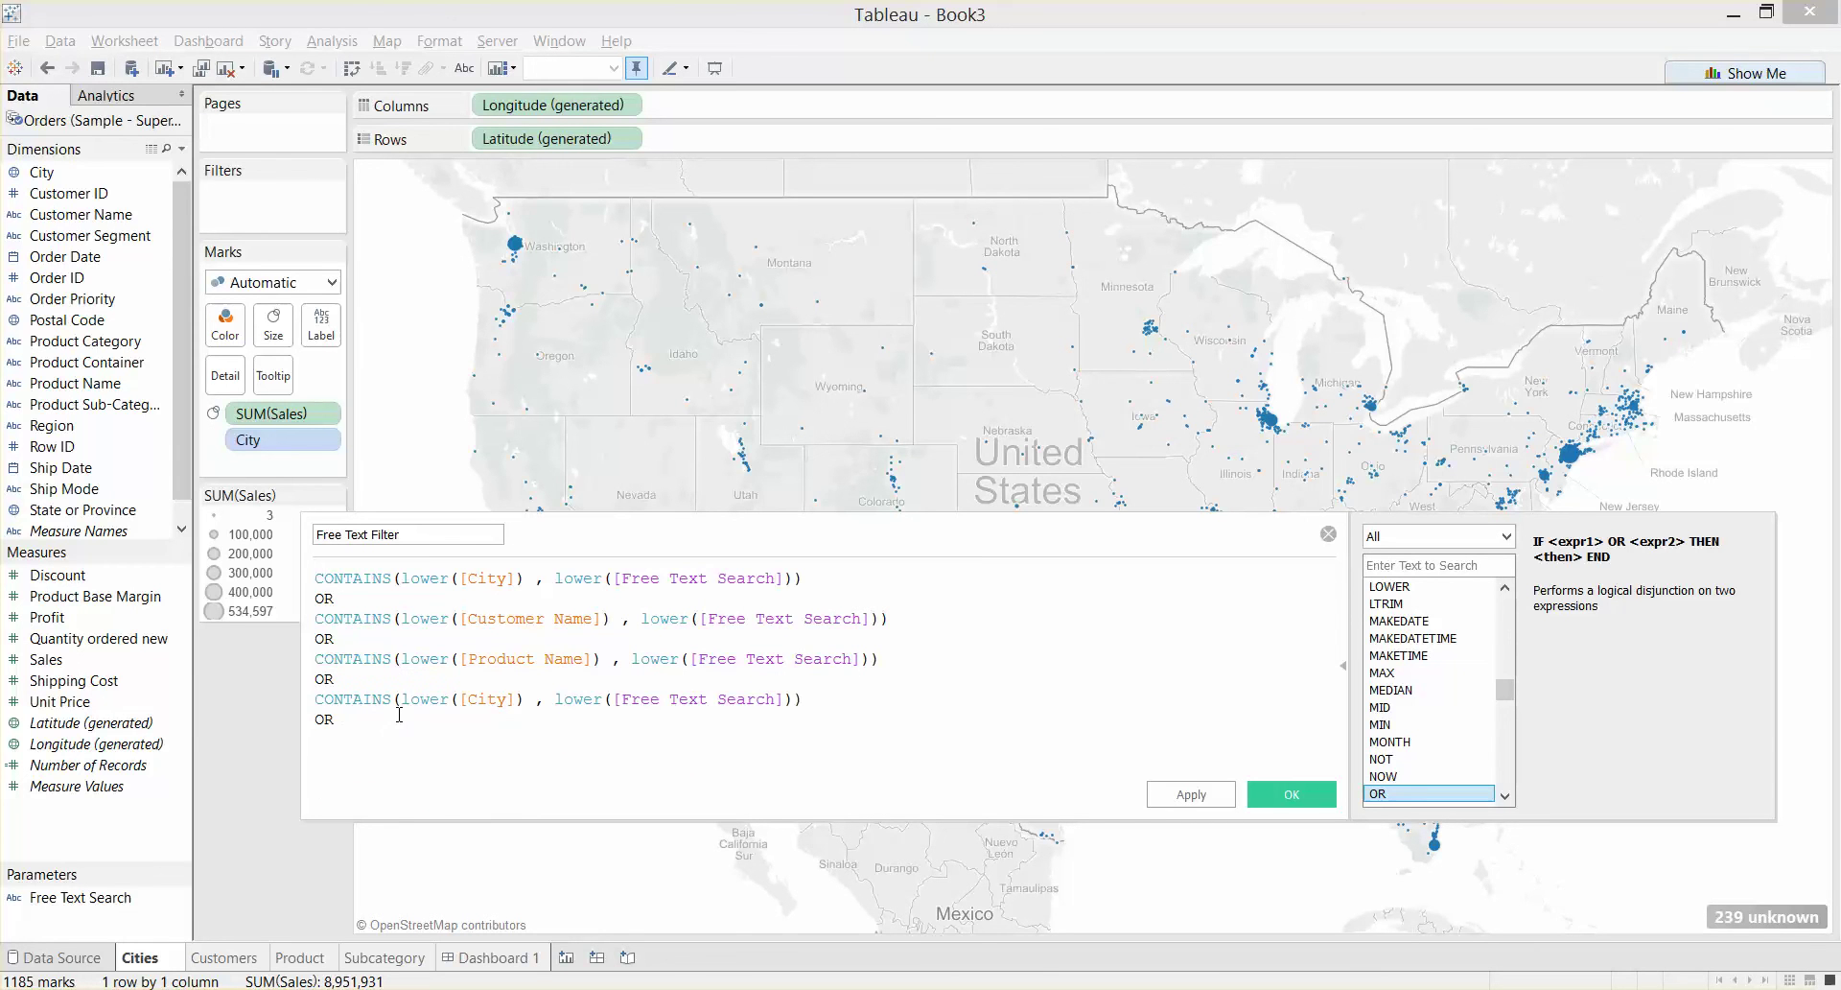
drag(517, 699, 460, 699)
text(pro)
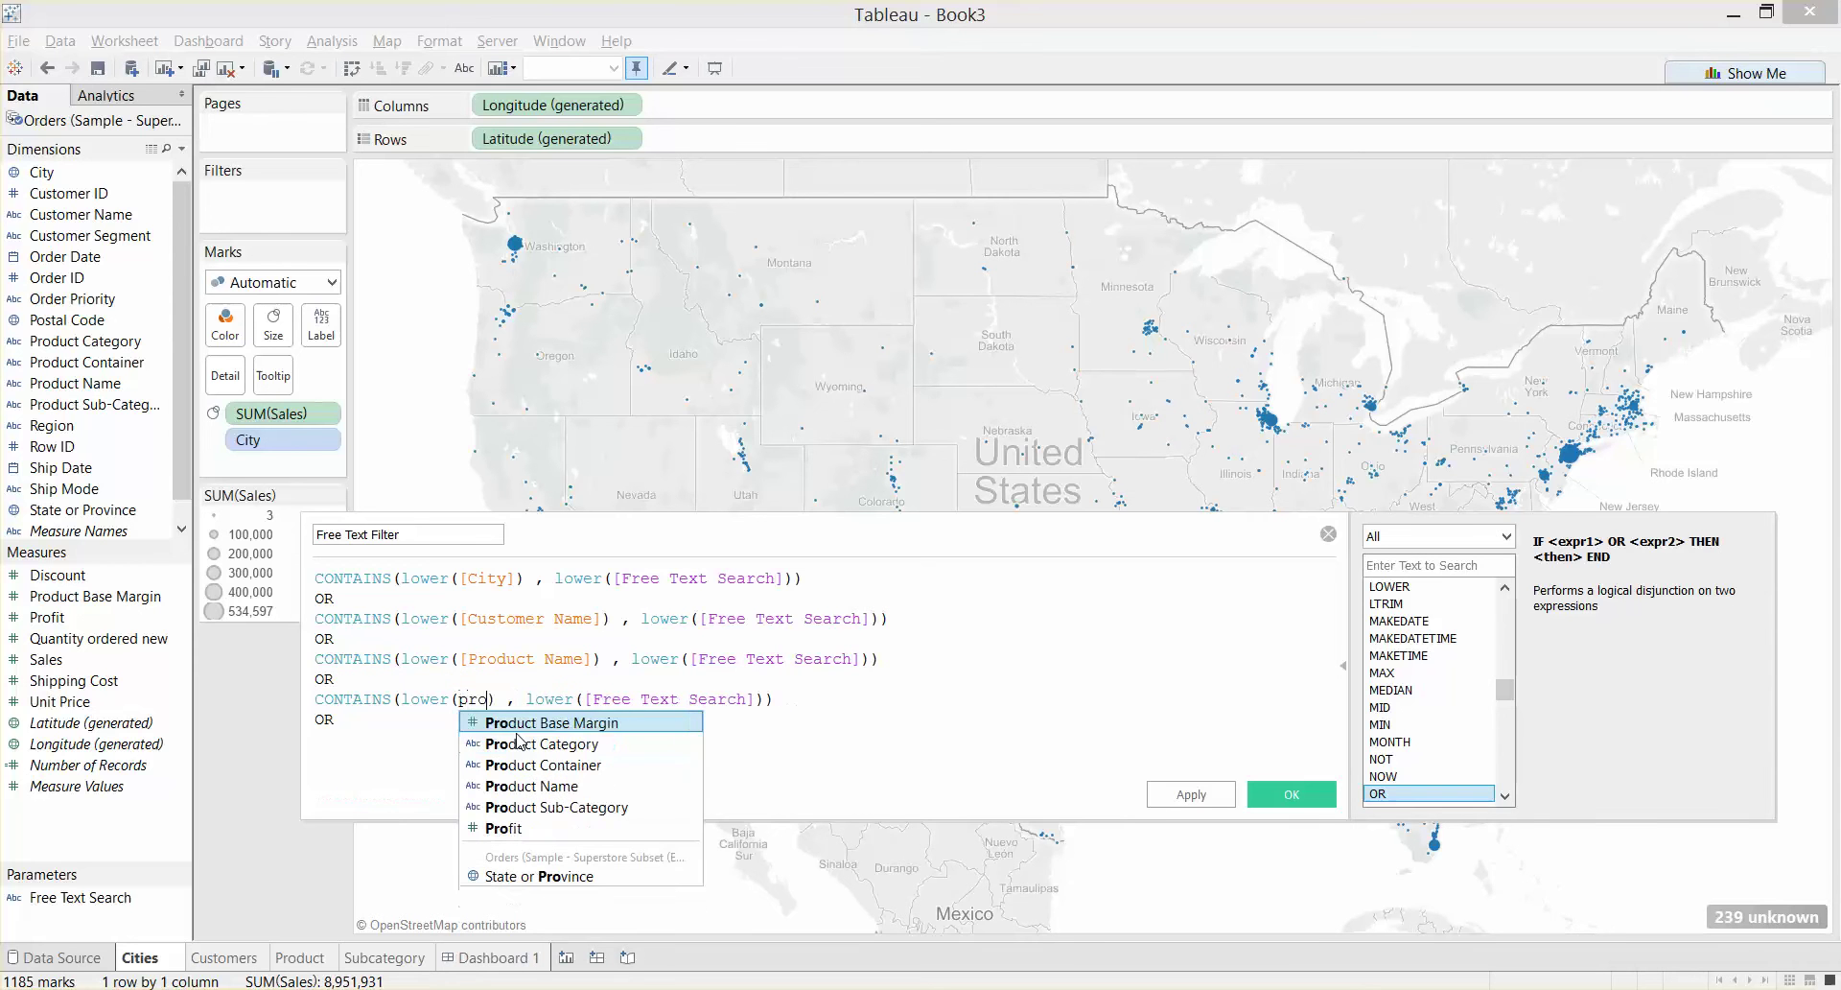
key(Down)
key(Down)
key(Down)
key(Down)
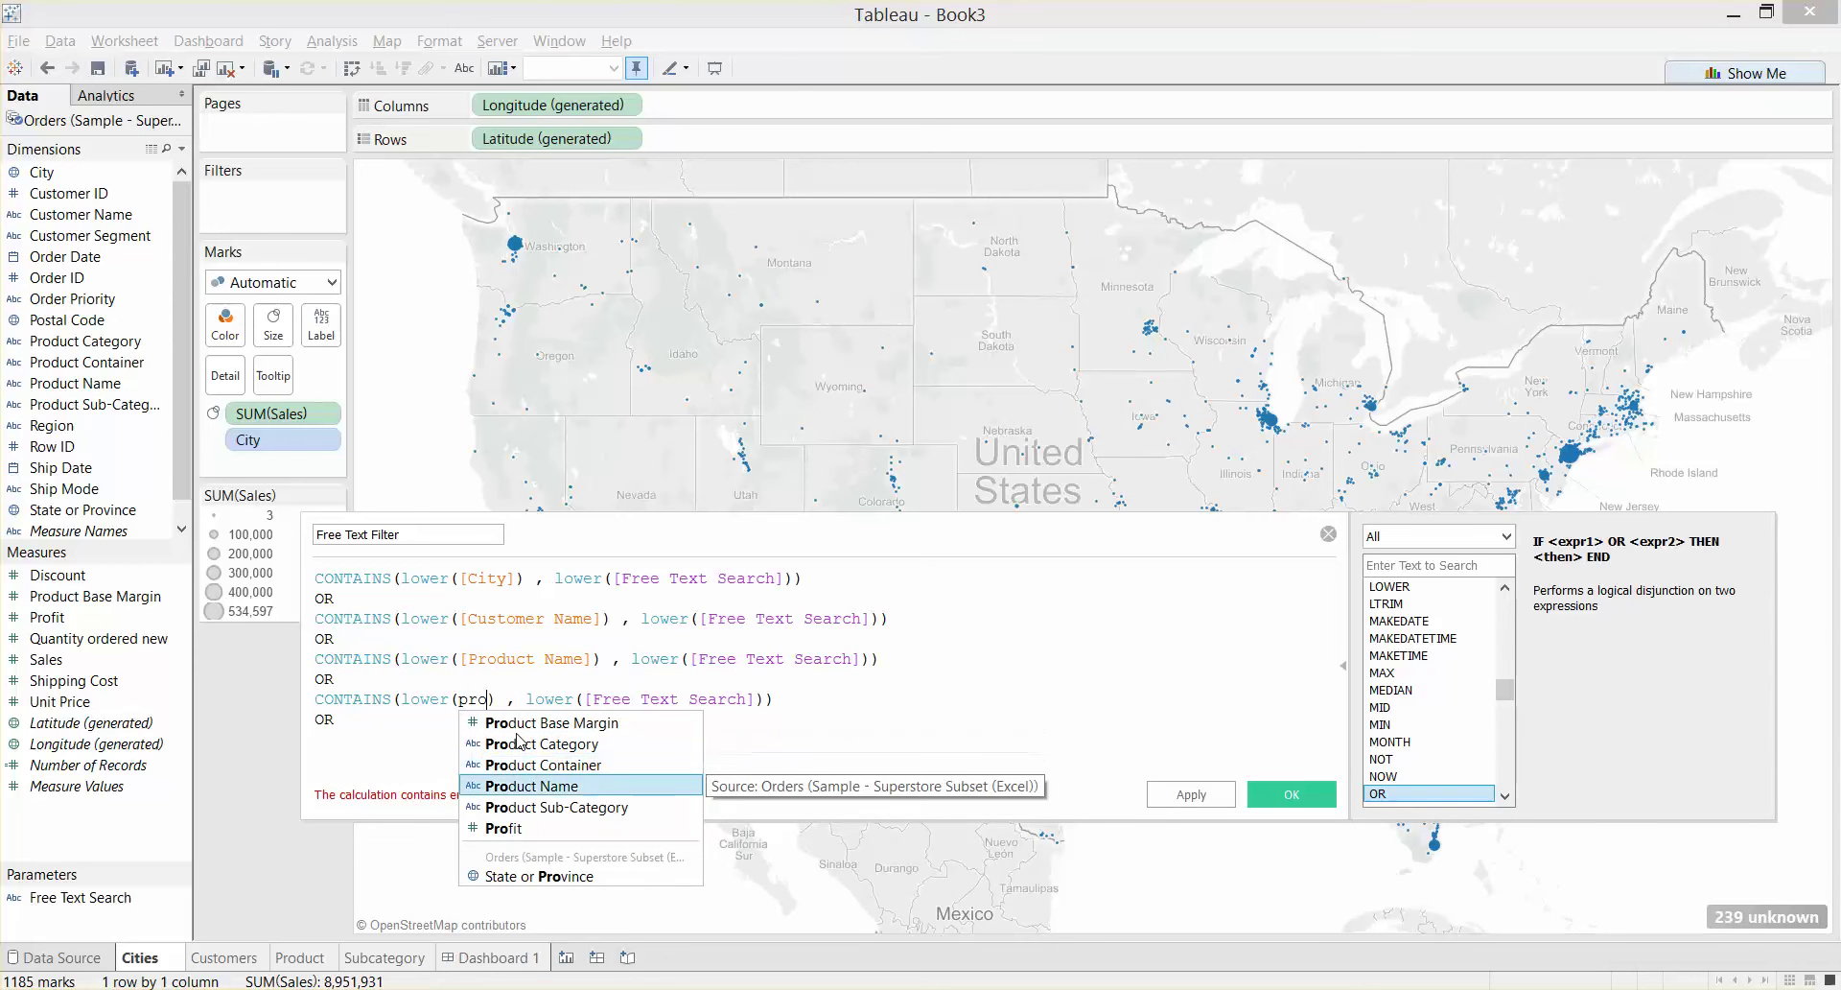
key(Return)
click(518, 734)
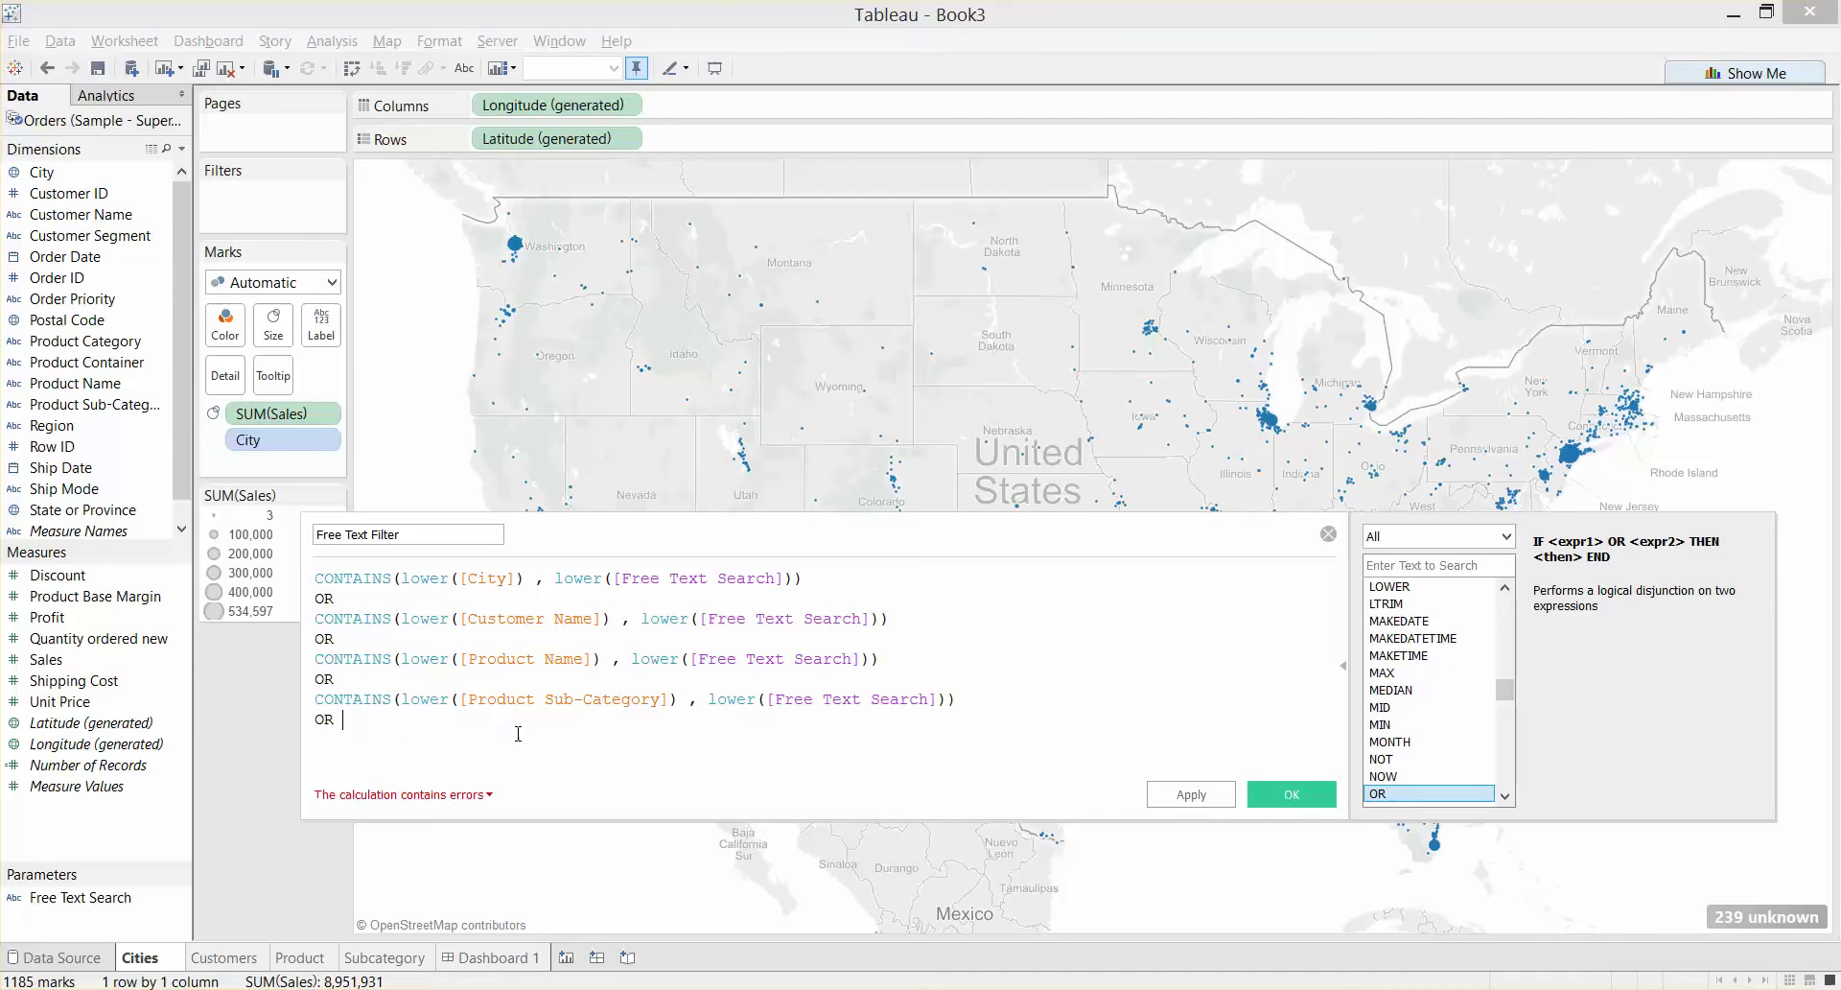
key(BackSpace)
key(BackSpace)
Save the calculation and filter the Cities map to Free Text Filter = True.
click(1160, 657)
click(1269, 796)
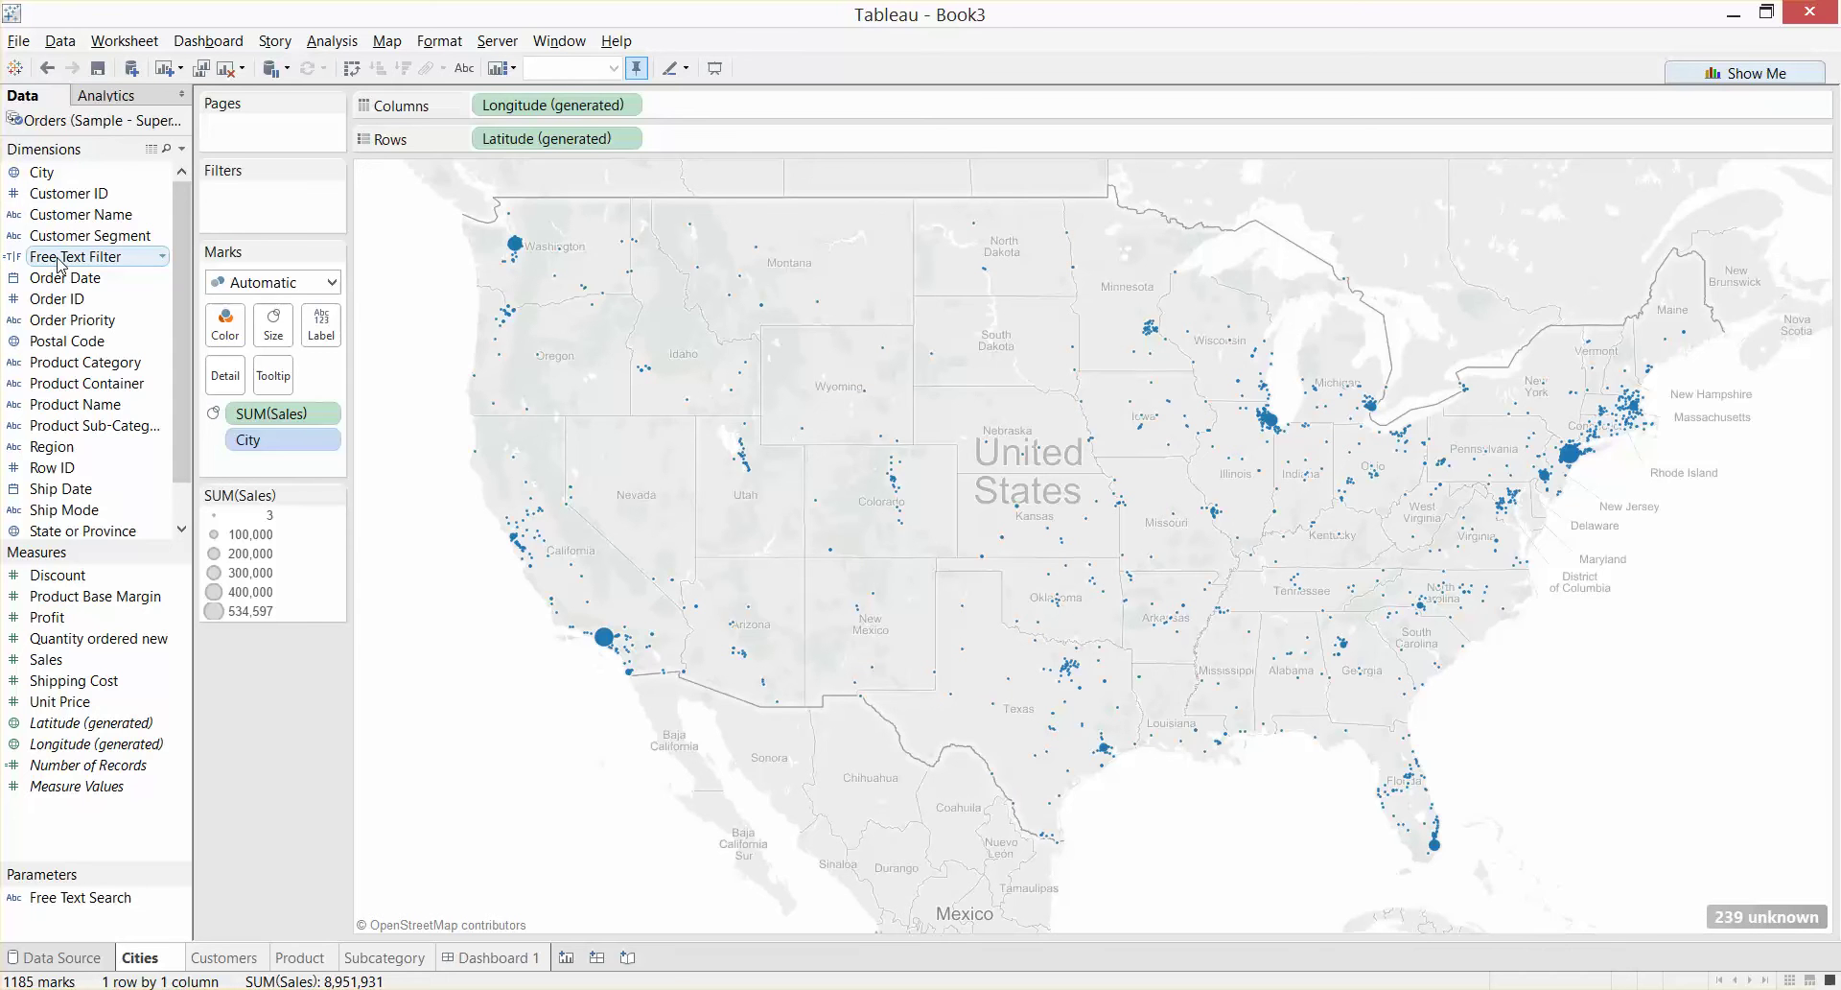
mouse_move(58, 261)
mouse_down()
mouse_move(288, 191)
mouse_move(259, 213)
mouse_up()
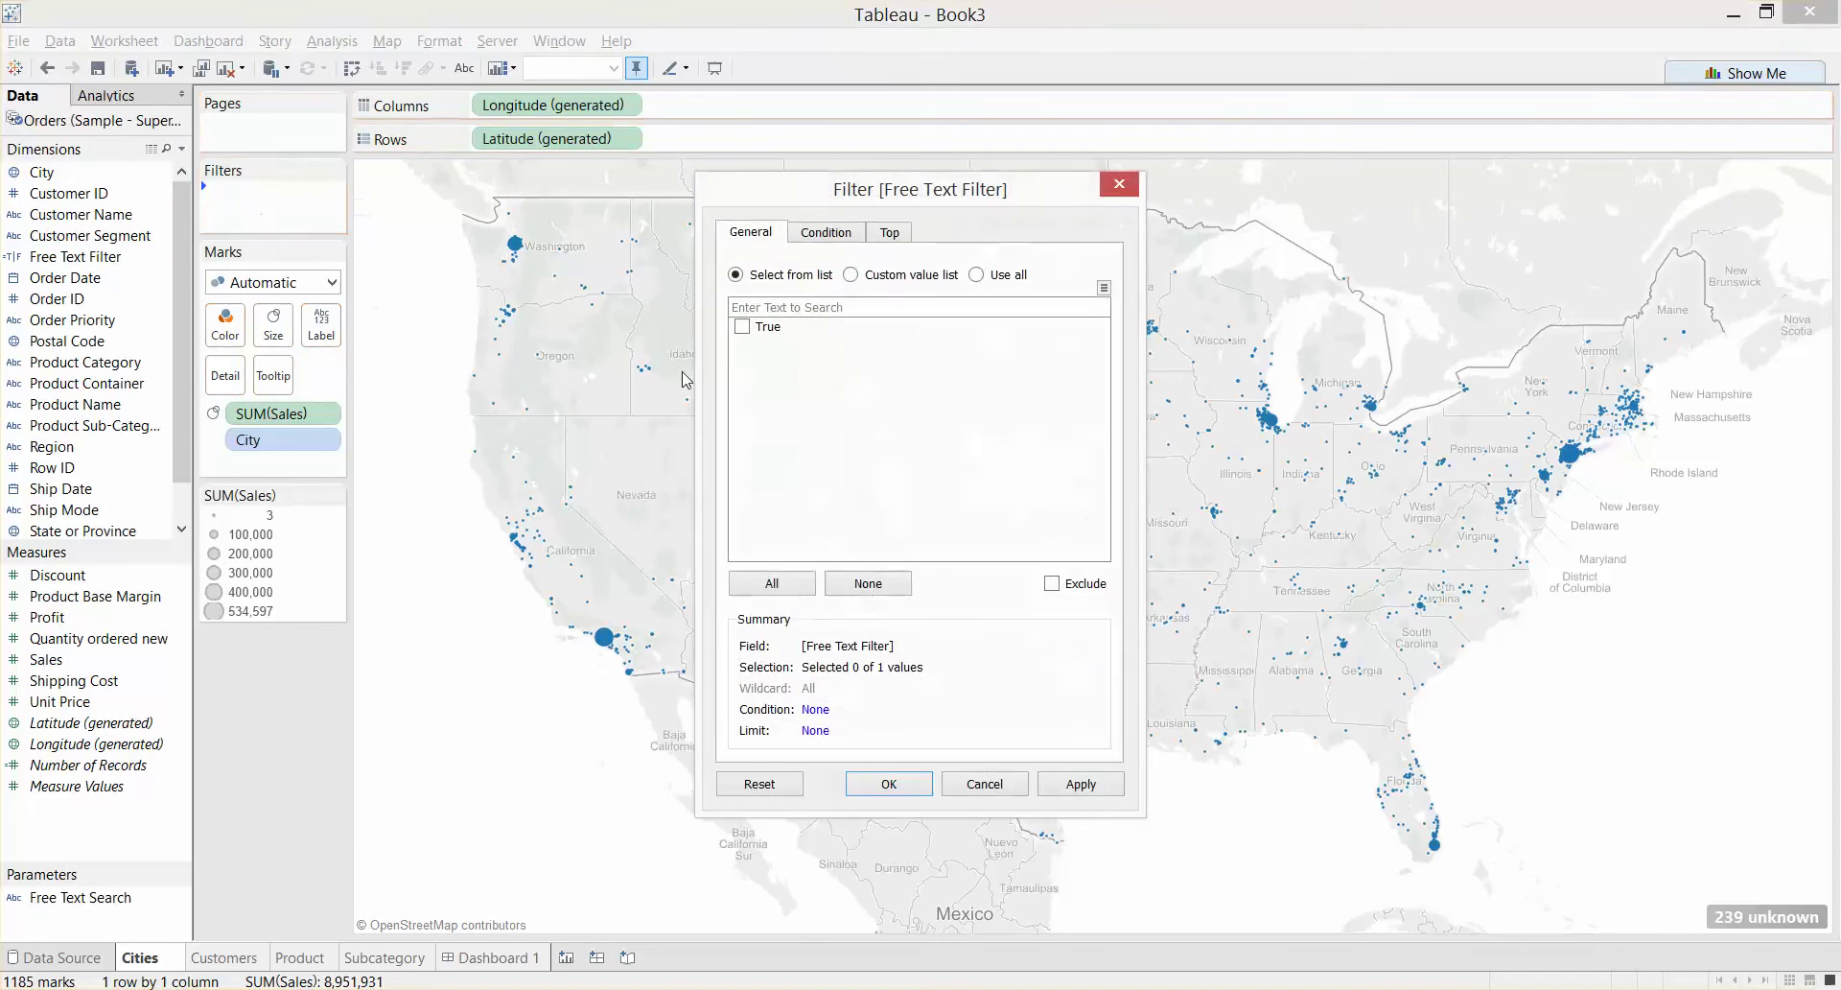
click(892, 779)
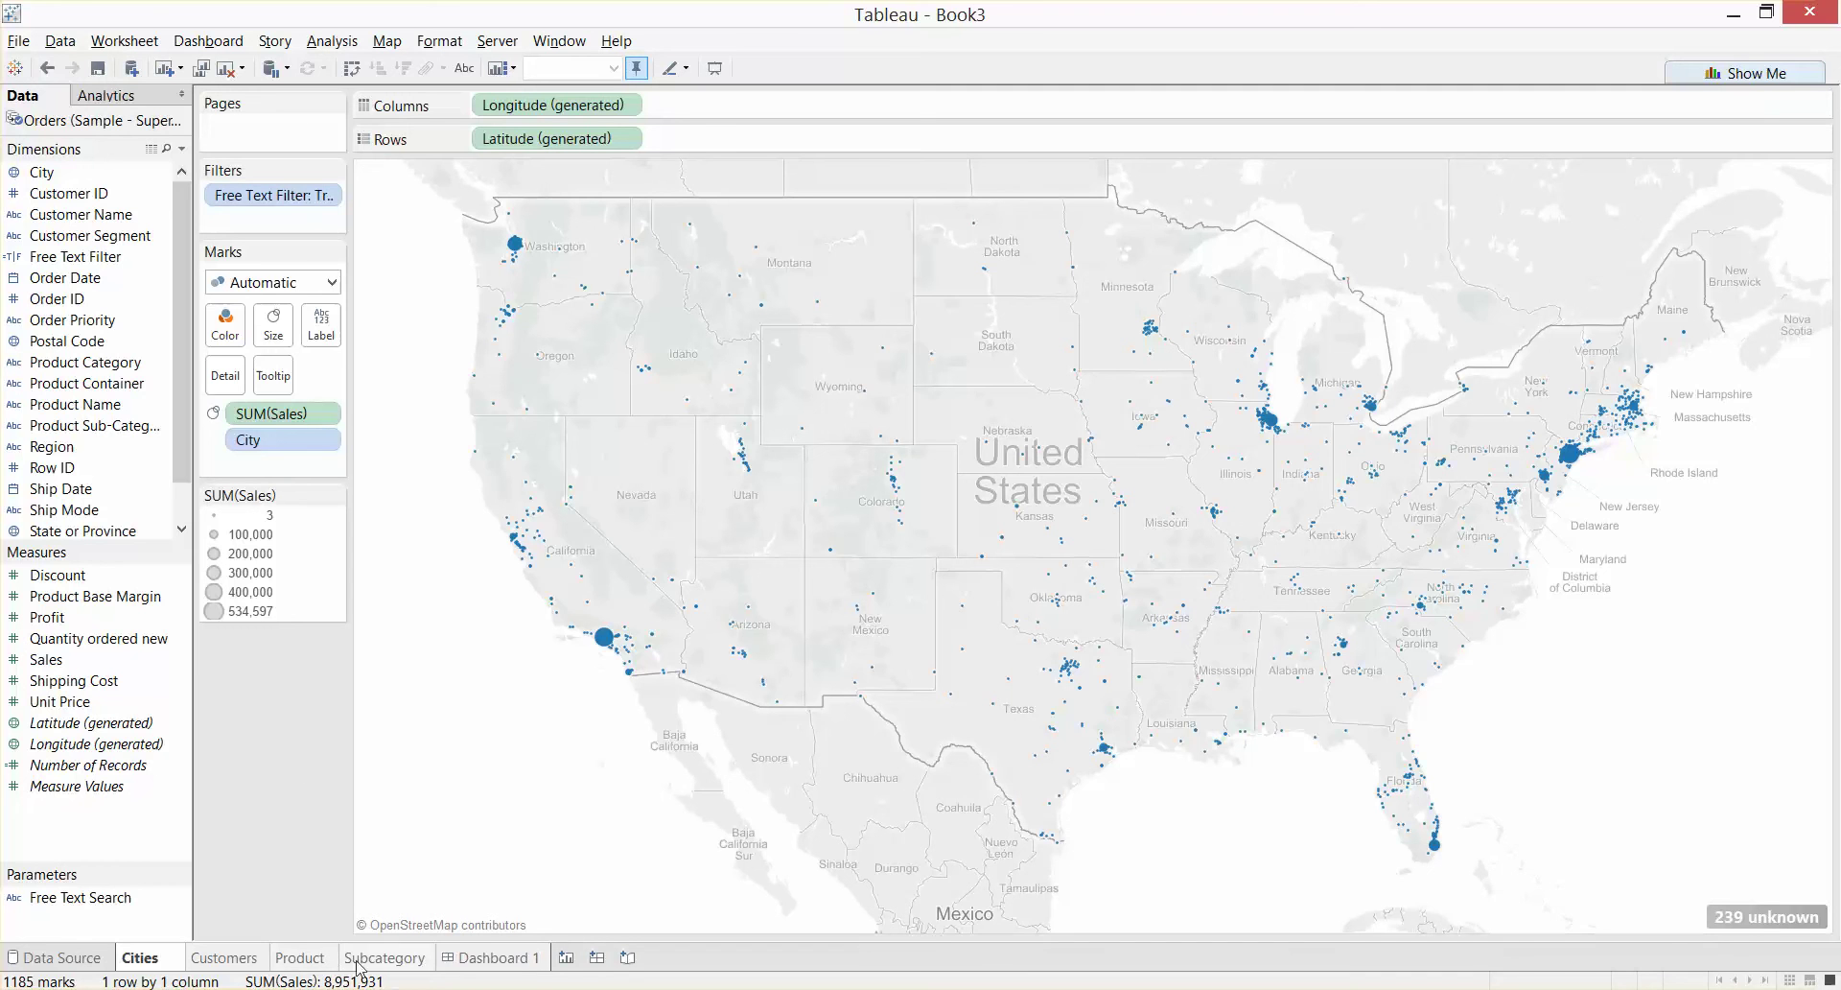
Apply the Free Text Filter to all worksheets using this data source, then return to Dashboard 1.
click(330, 196)
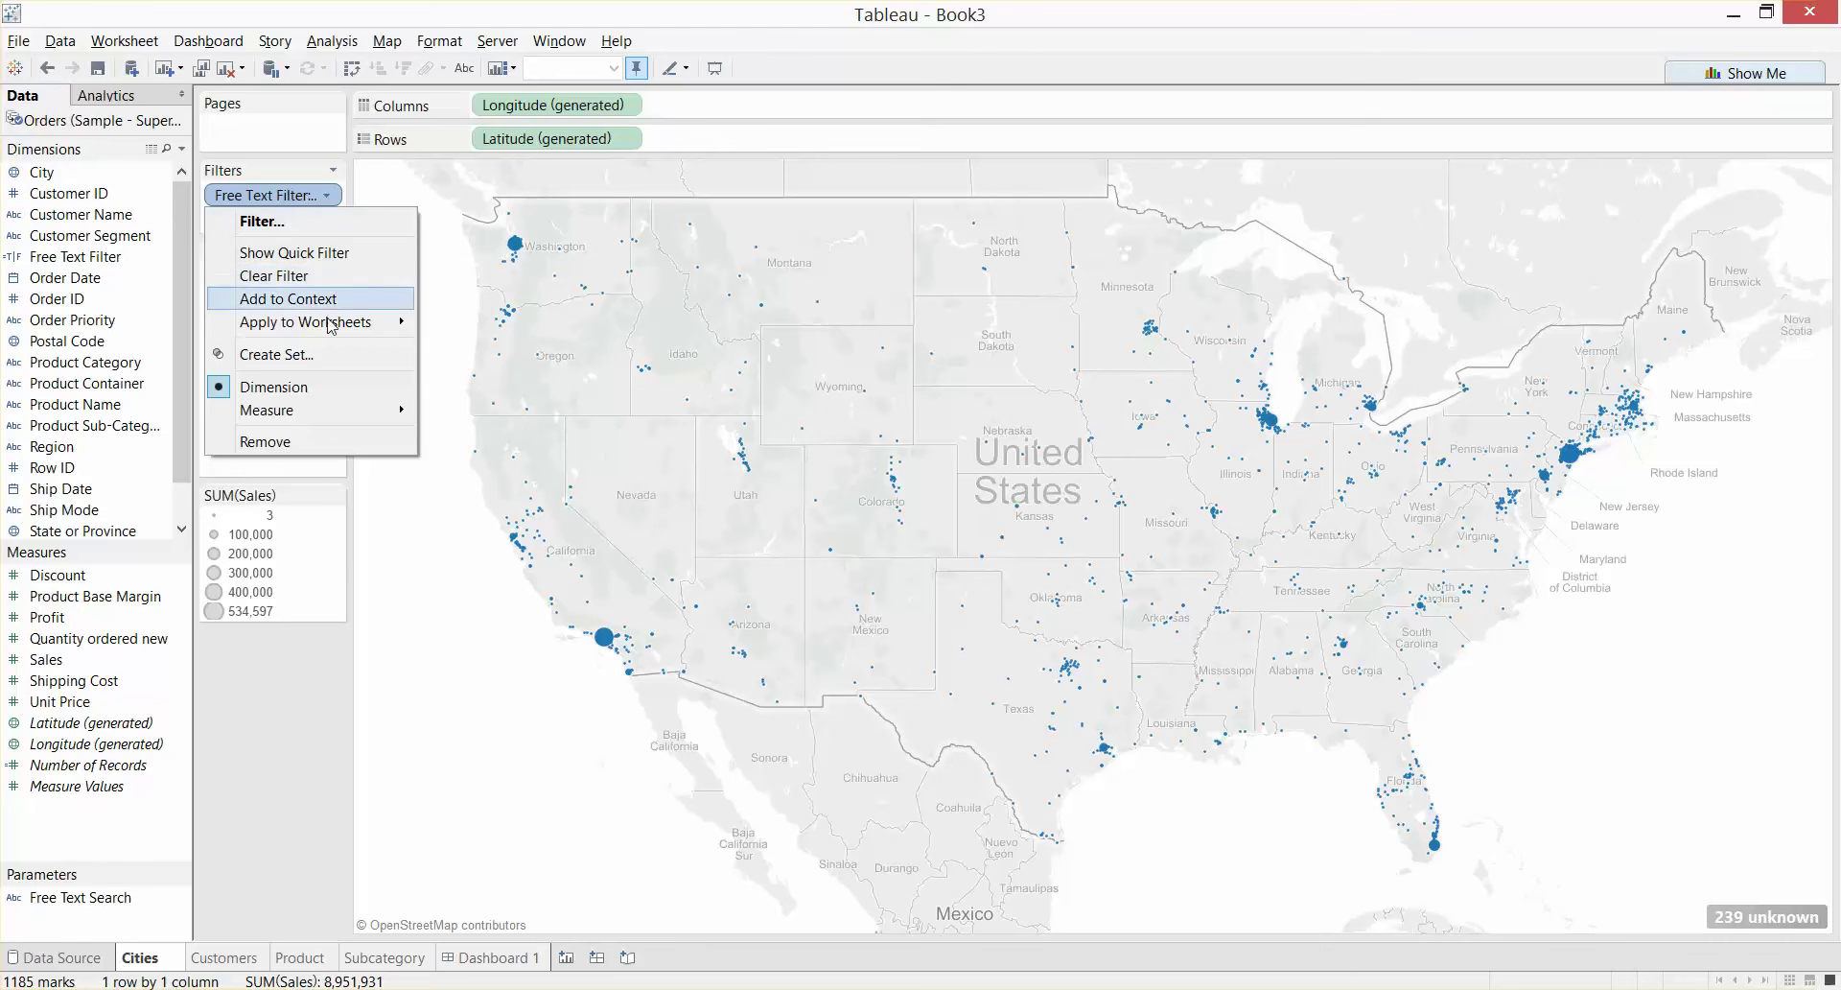
mouse_move(326, 322)
click(451, 325)
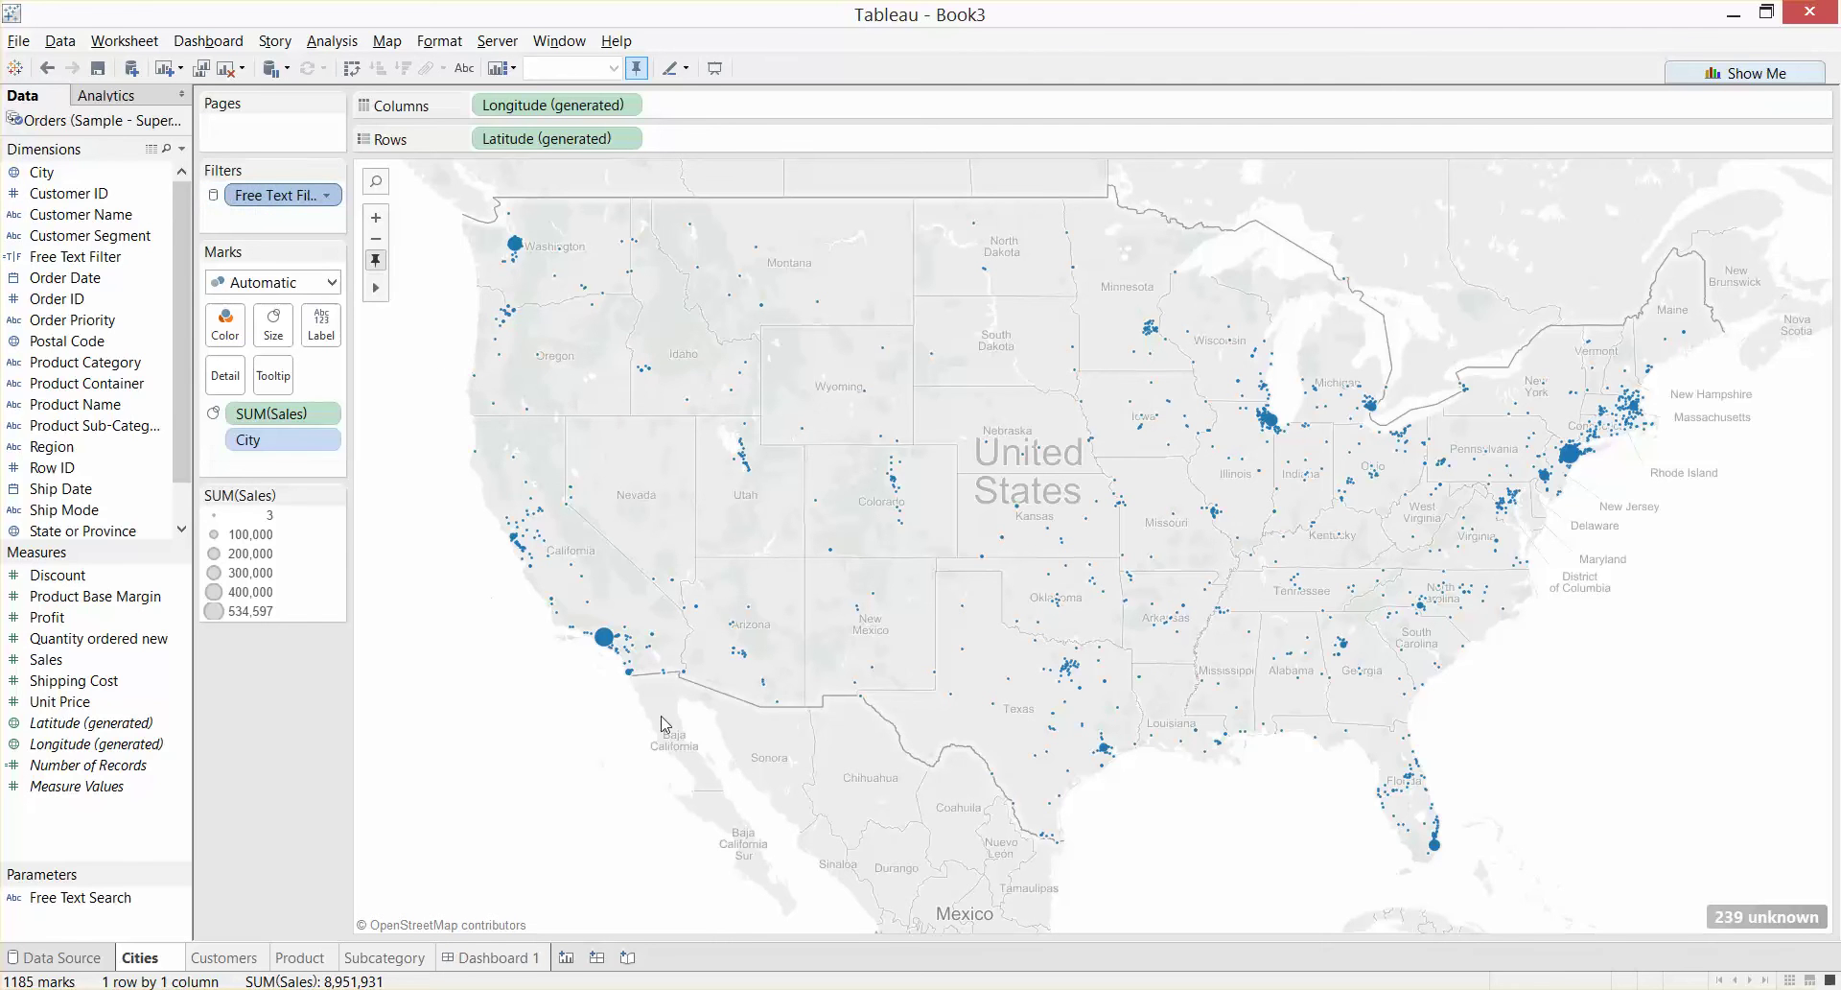
click(495, 962)
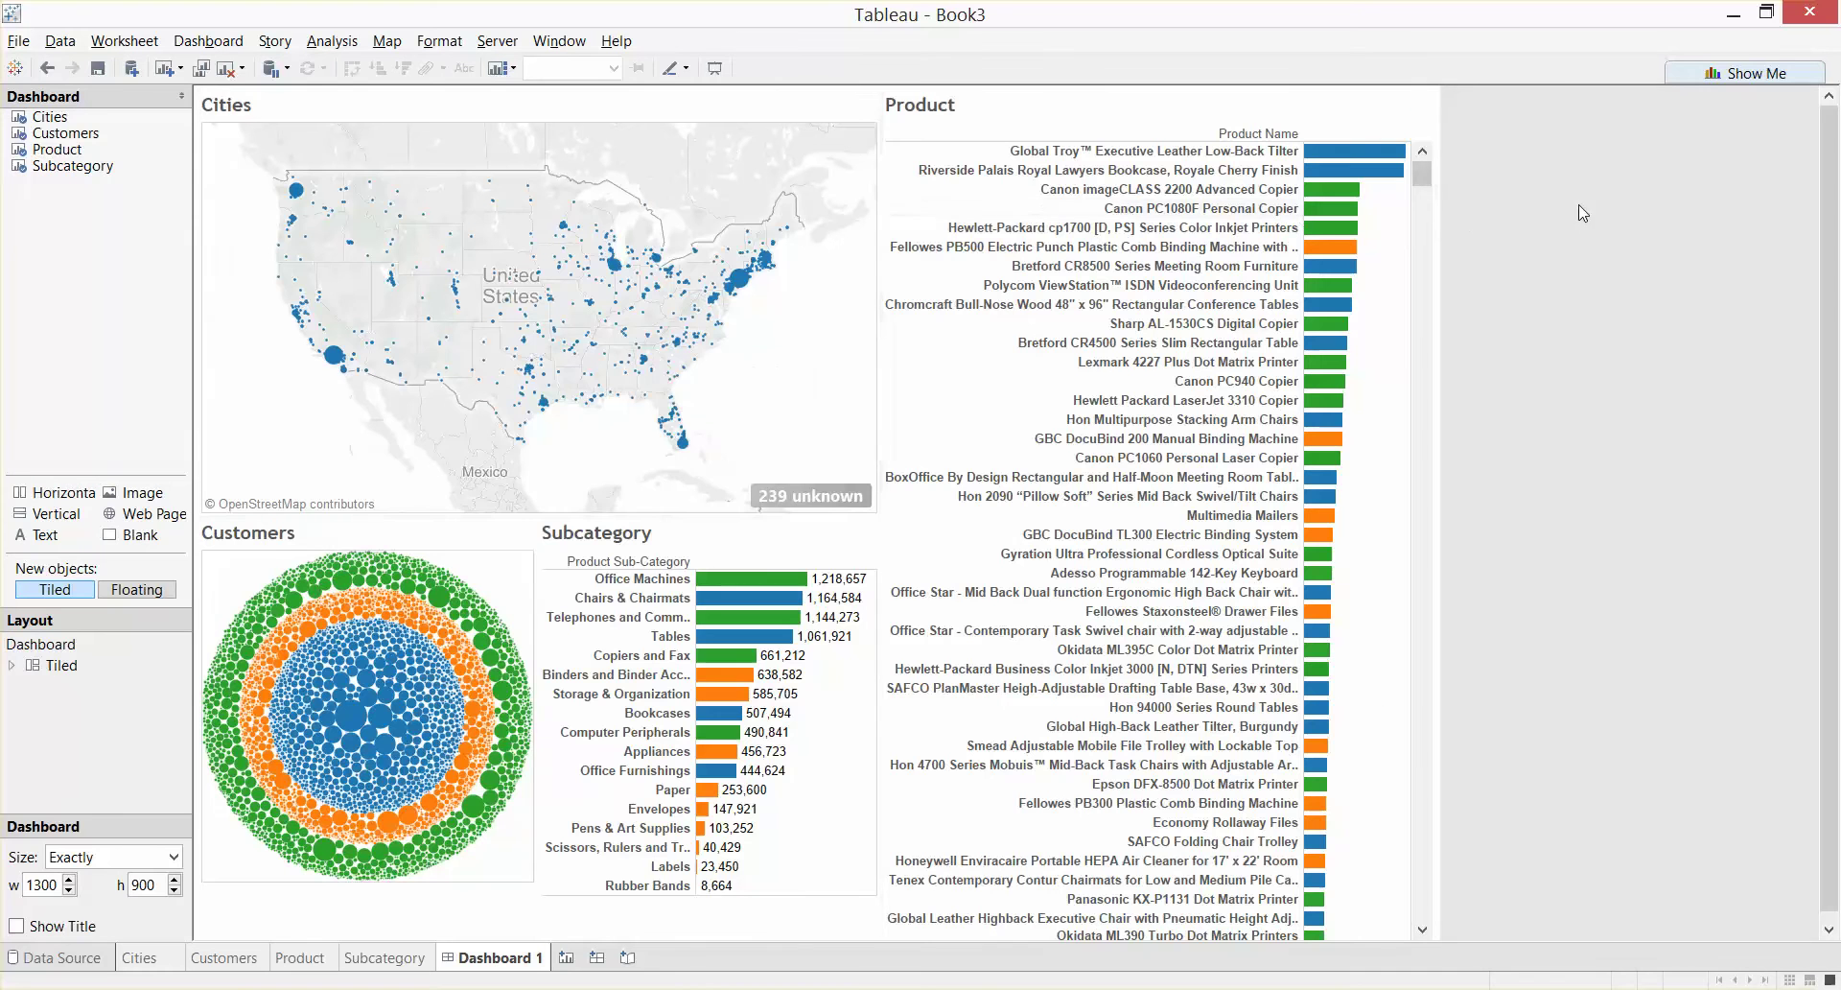
Add the Free Text Search parameter control and stretch it across the dashboard top.
click(804, 127)
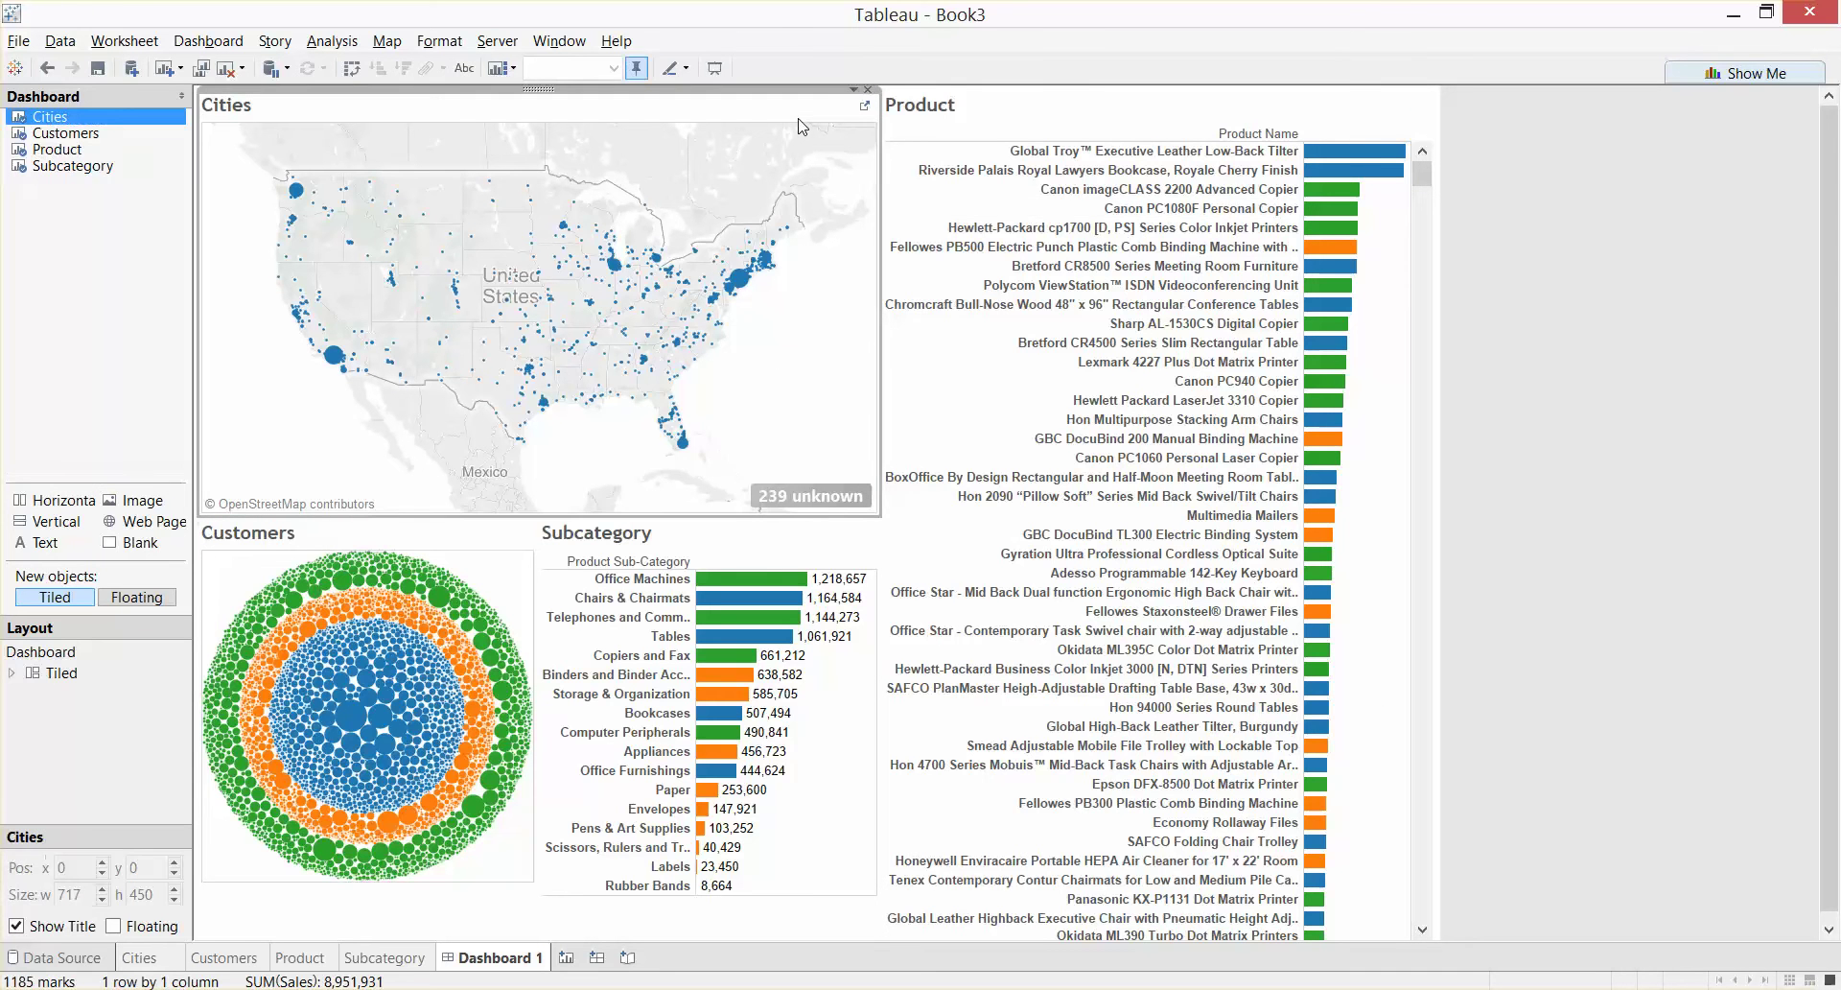
click(853, 89)
mouse_move(928, 257)
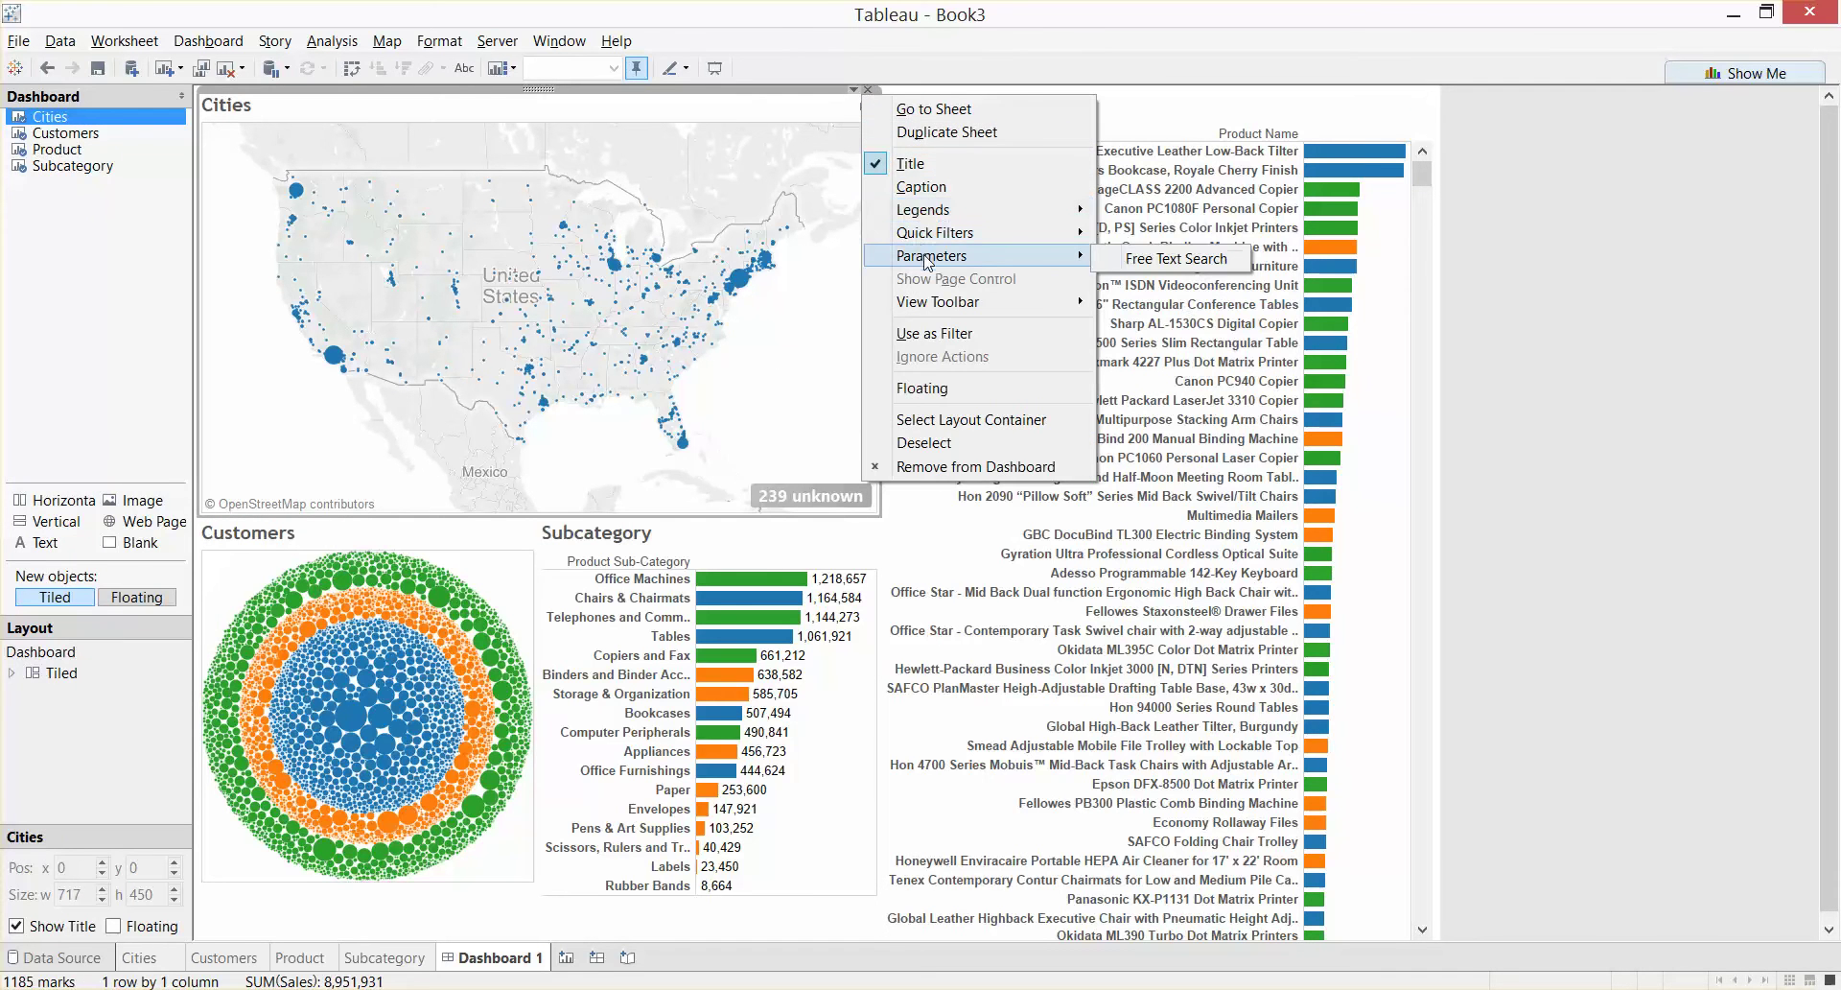
click(1126, 261)
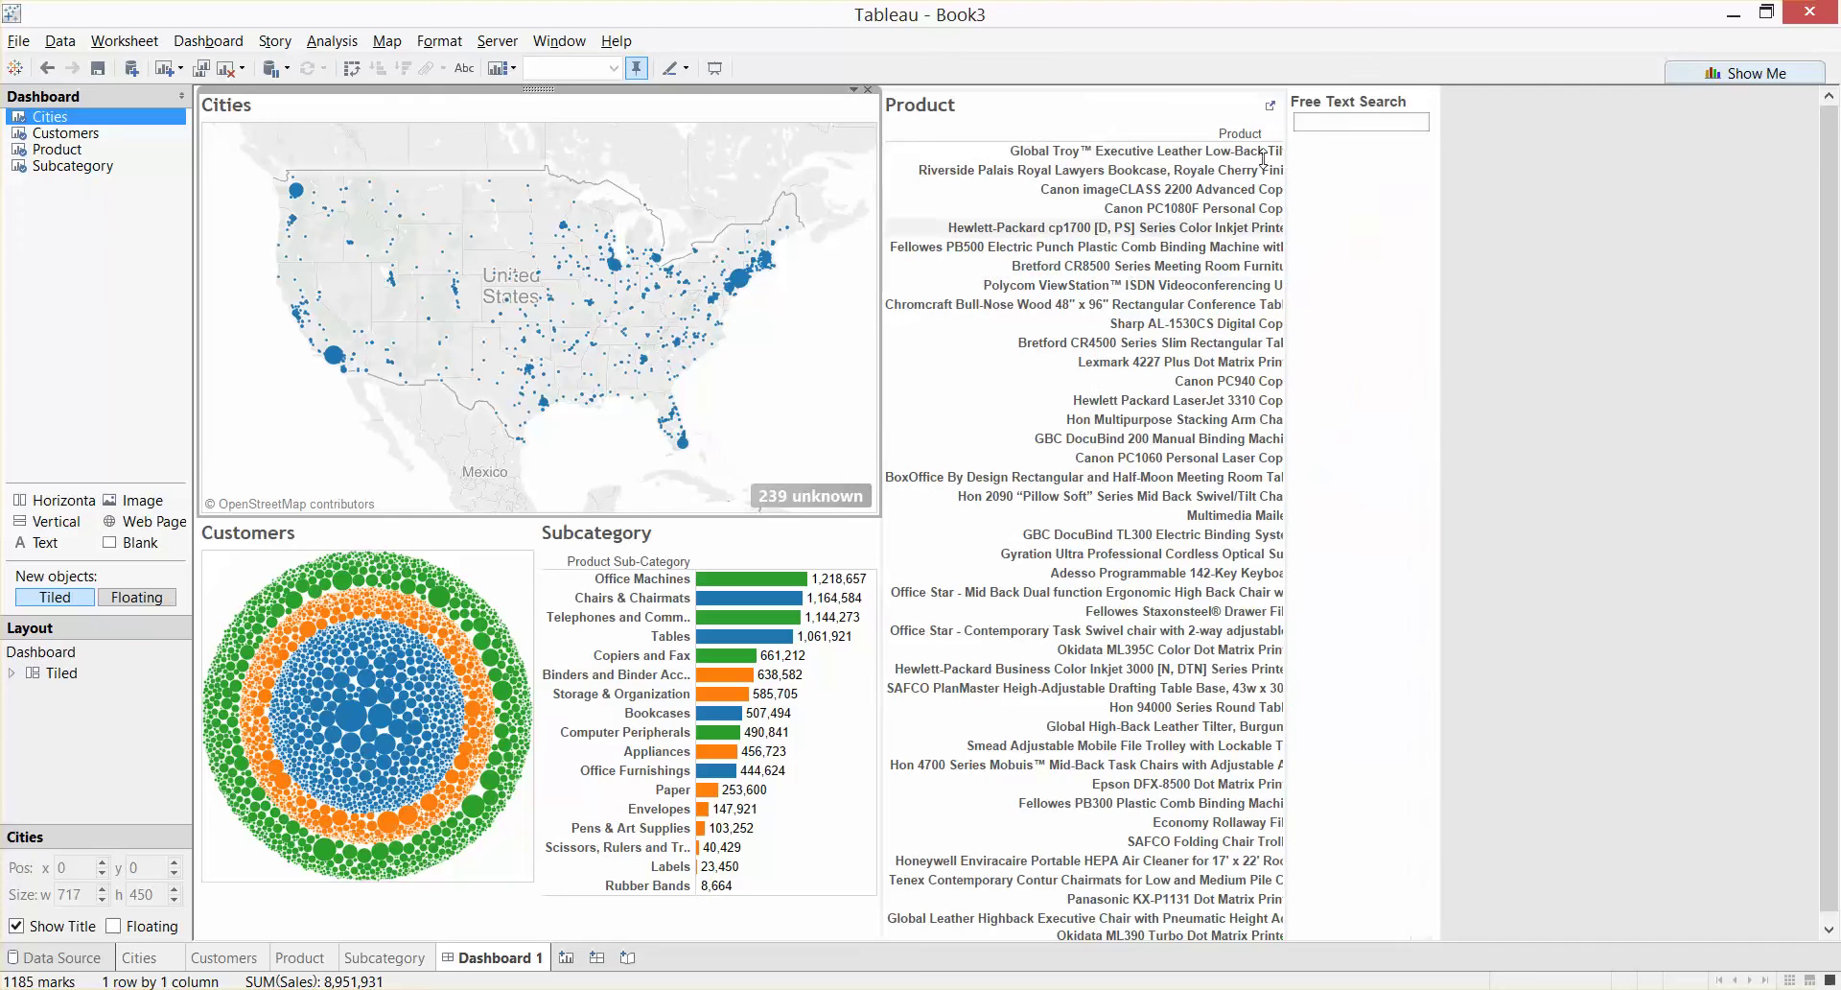
click(1345, 108)
drag(1360, 88, 1117, 91)
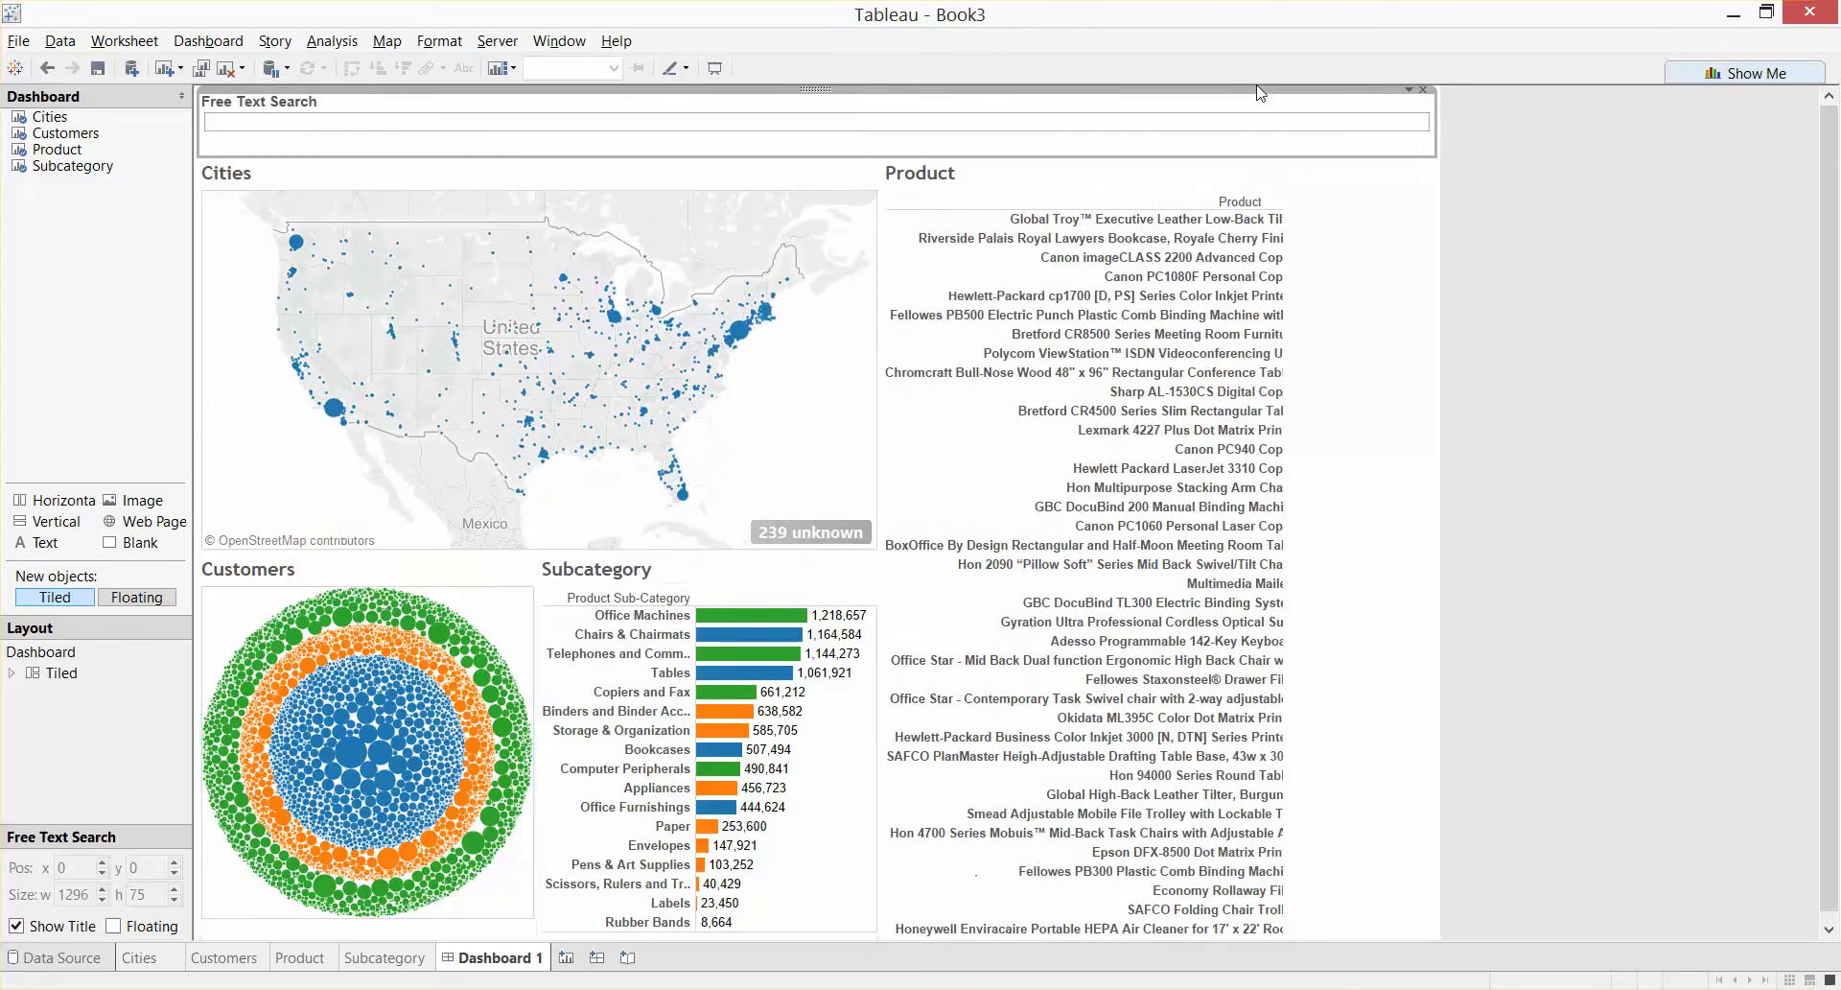
click(310, 120)
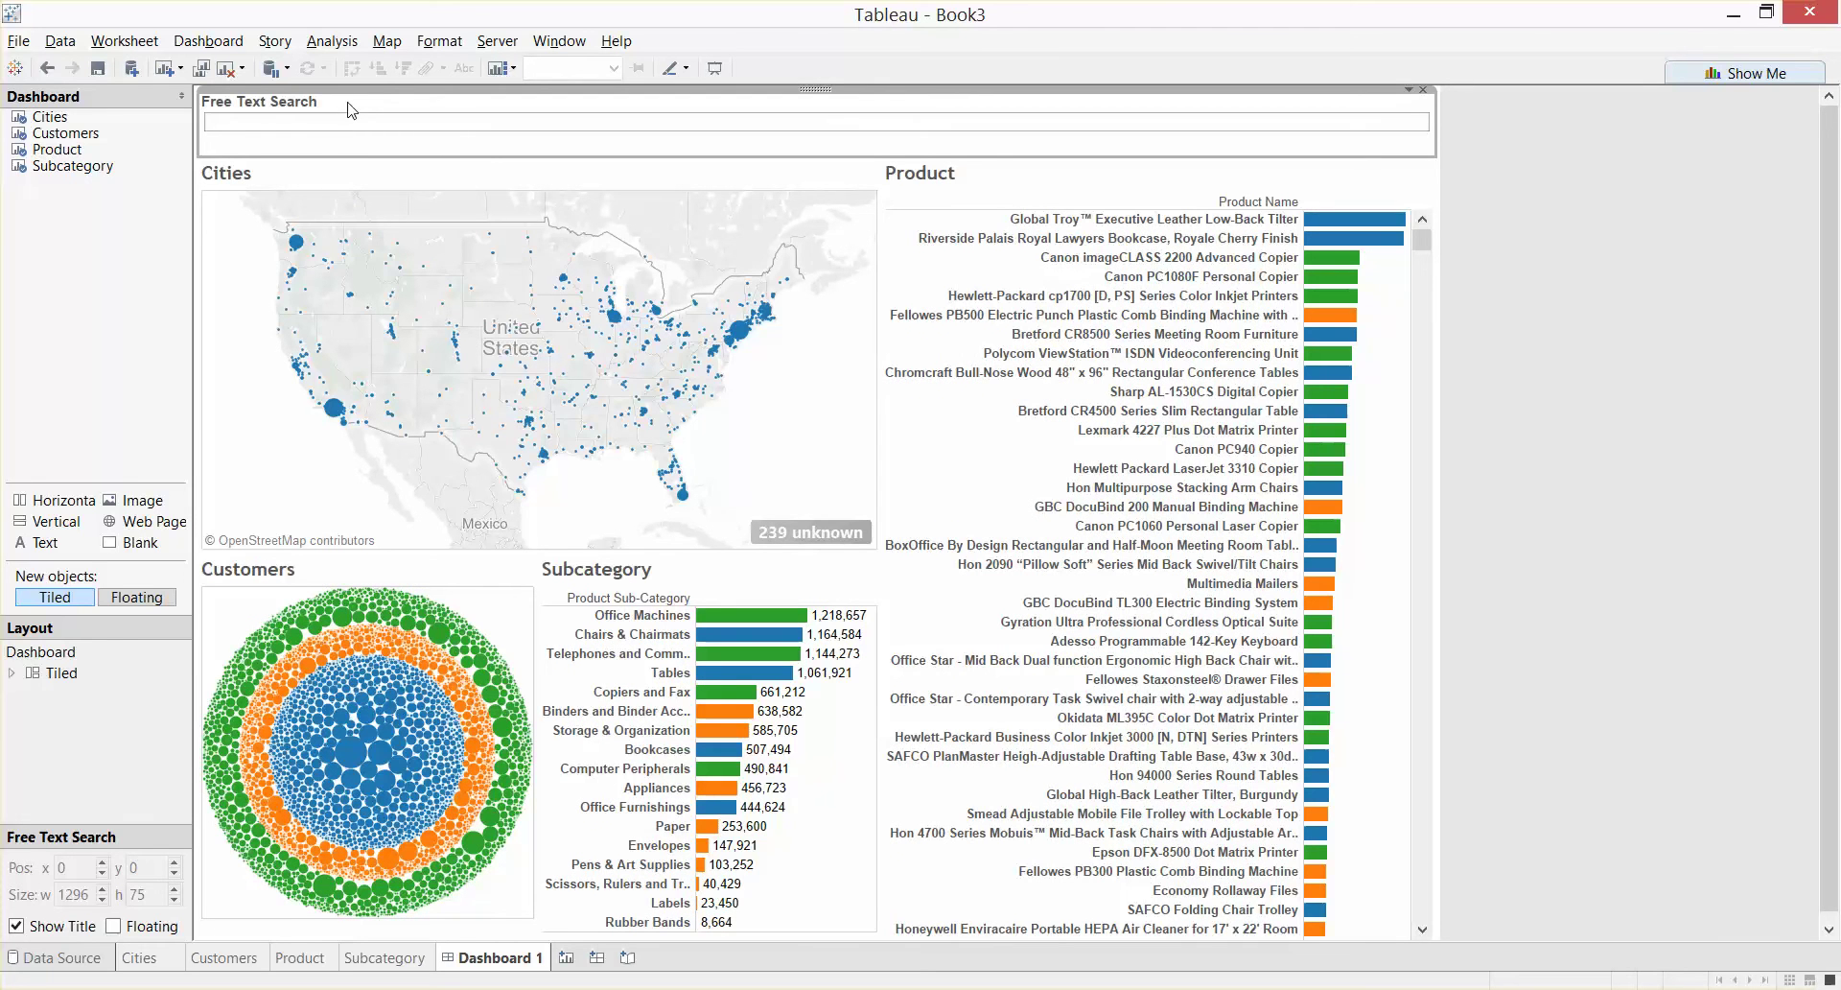
mouse_move(308, 255)
text(Seatt)
key(Return)
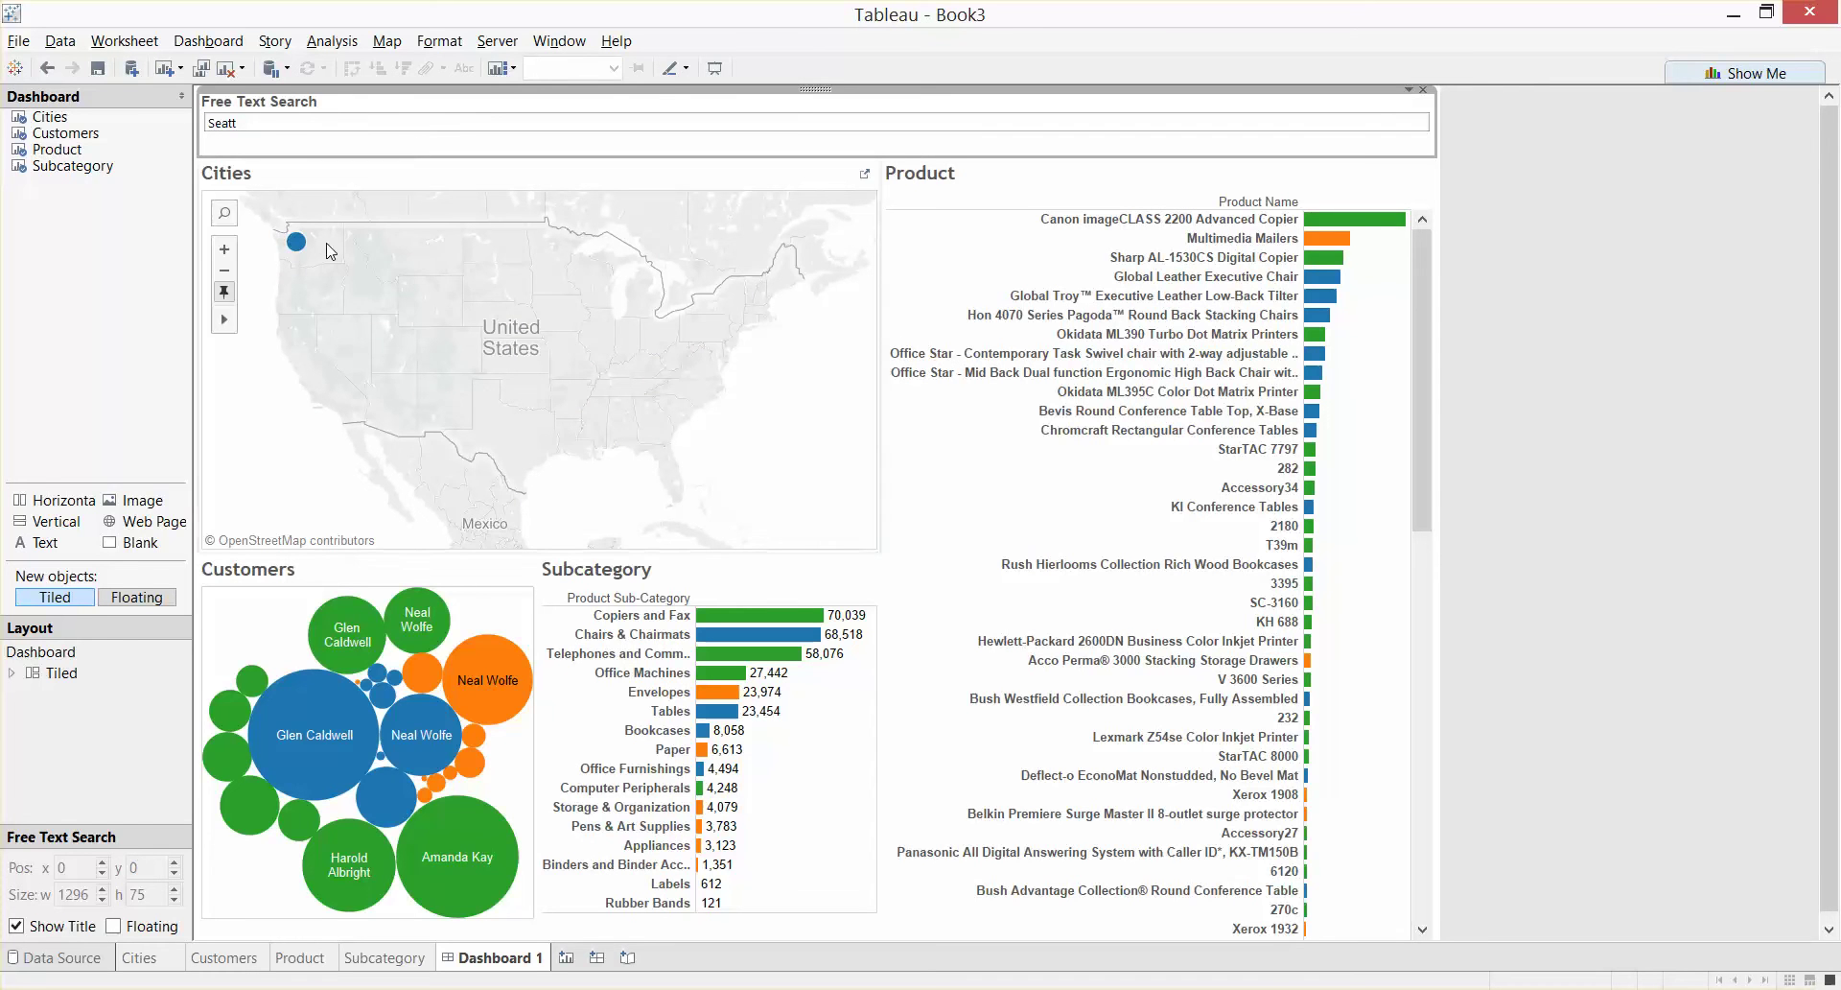
mouse_move(291, 219)
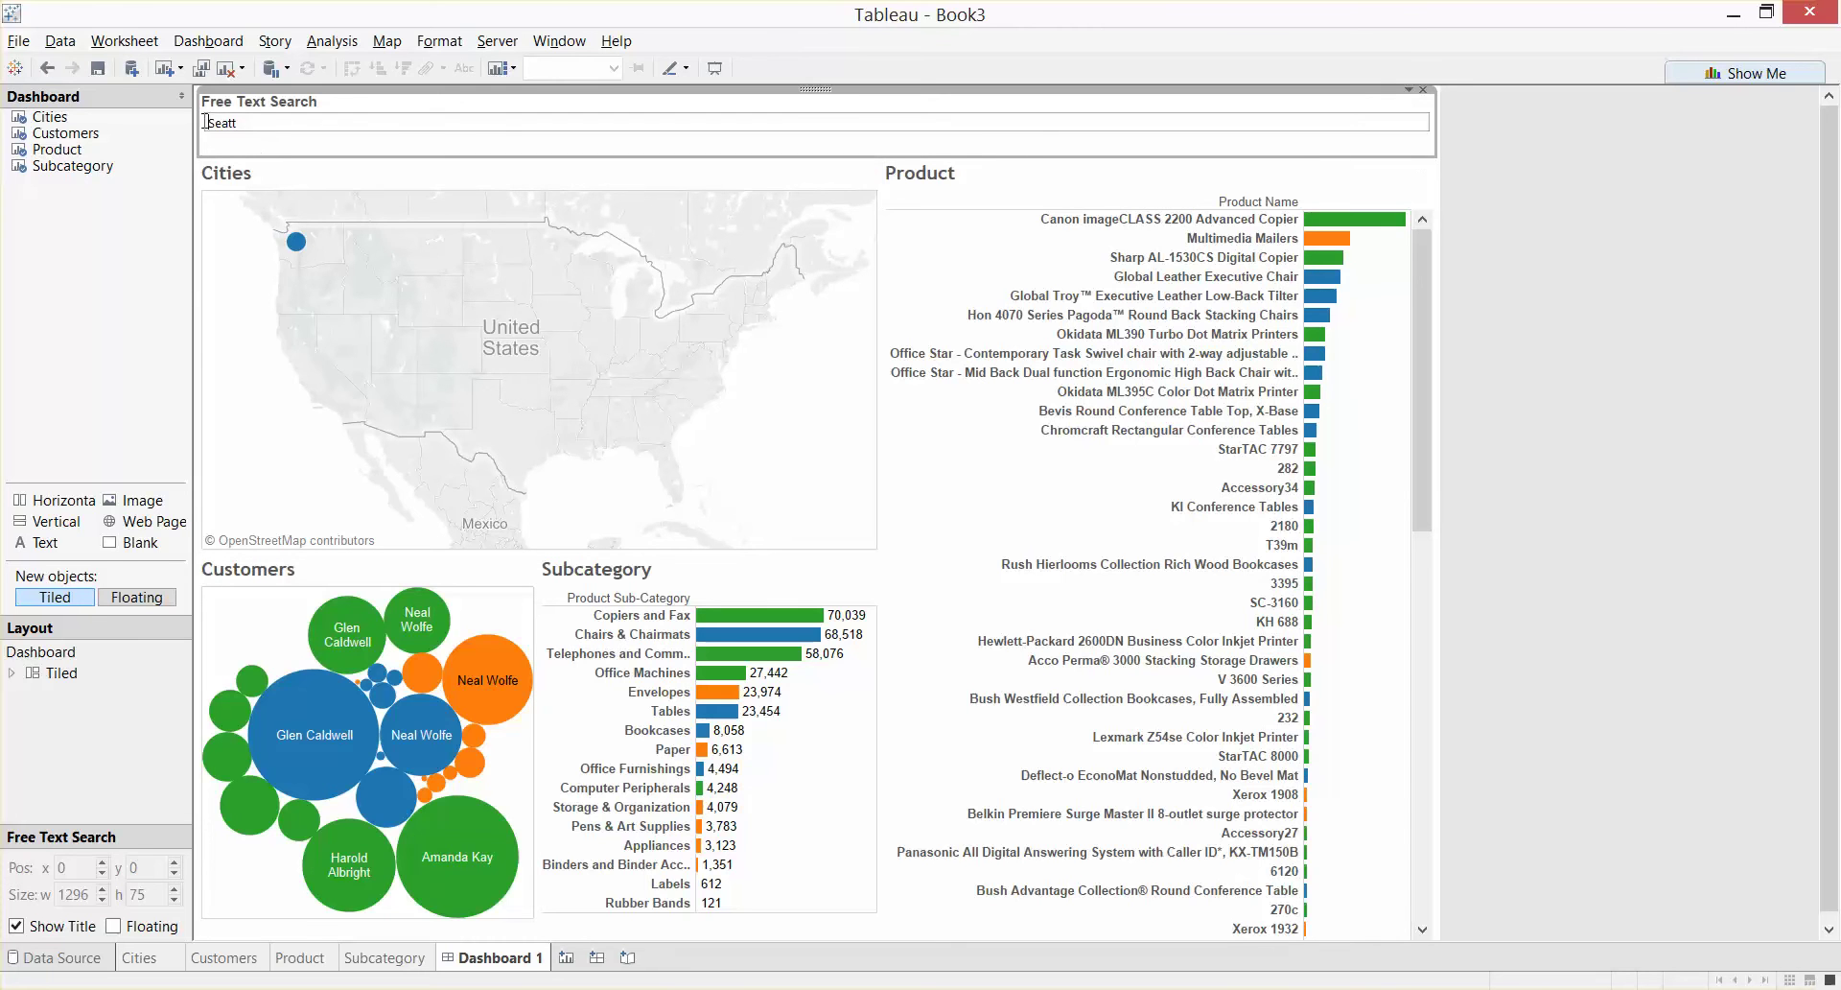
key(BackSpace)
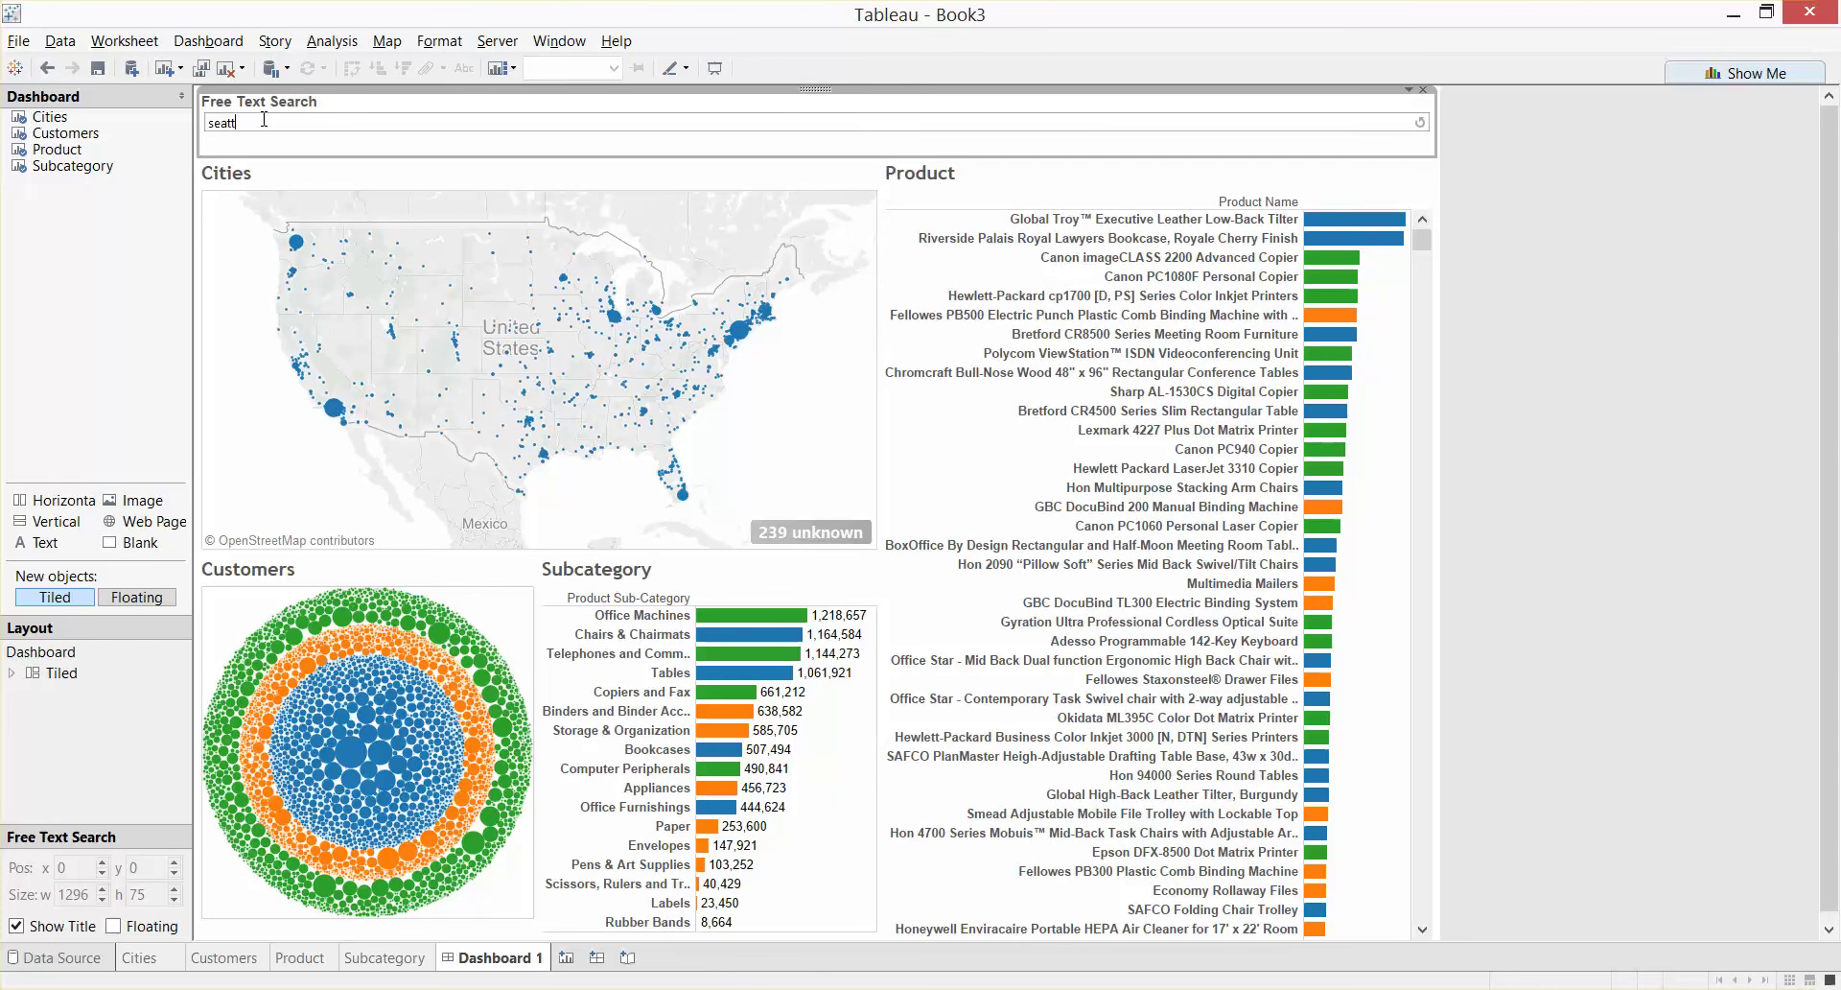
text(seatt)
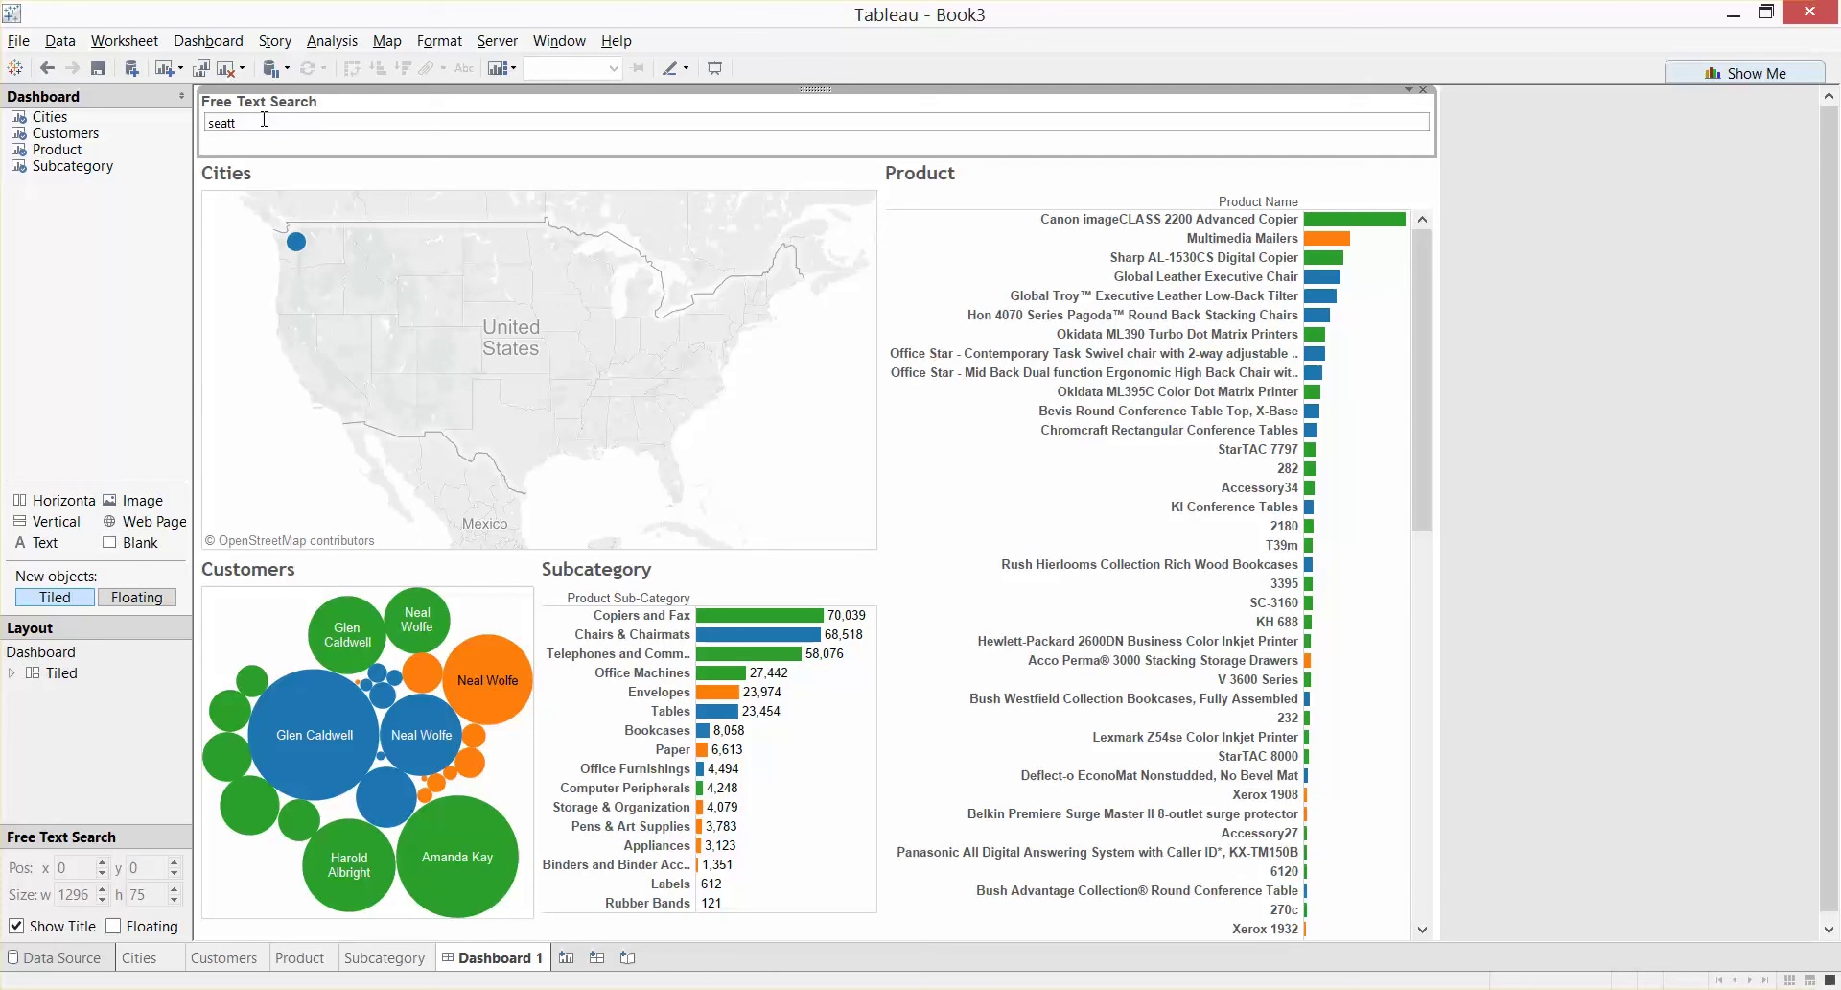
key(BackSpace)
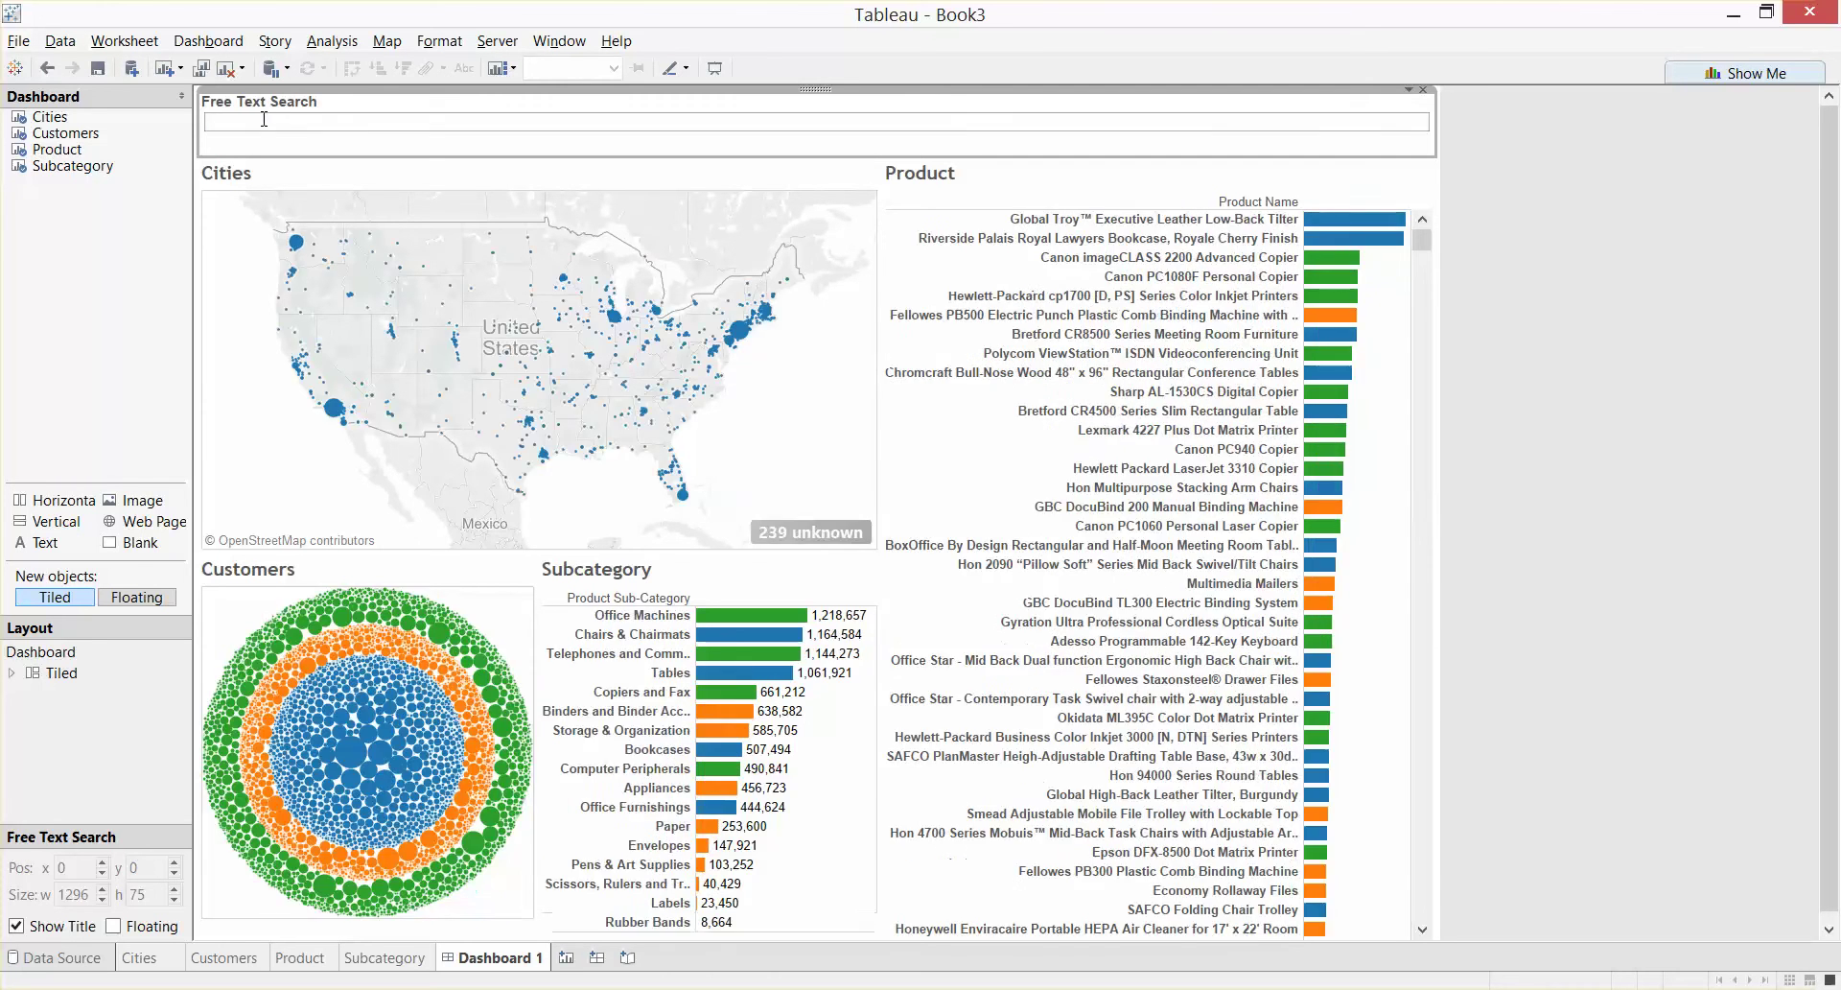
Run the 'gordon' search and inspect the Customers bubble tooltips.
mouse_move(388, 733)
key(Return)
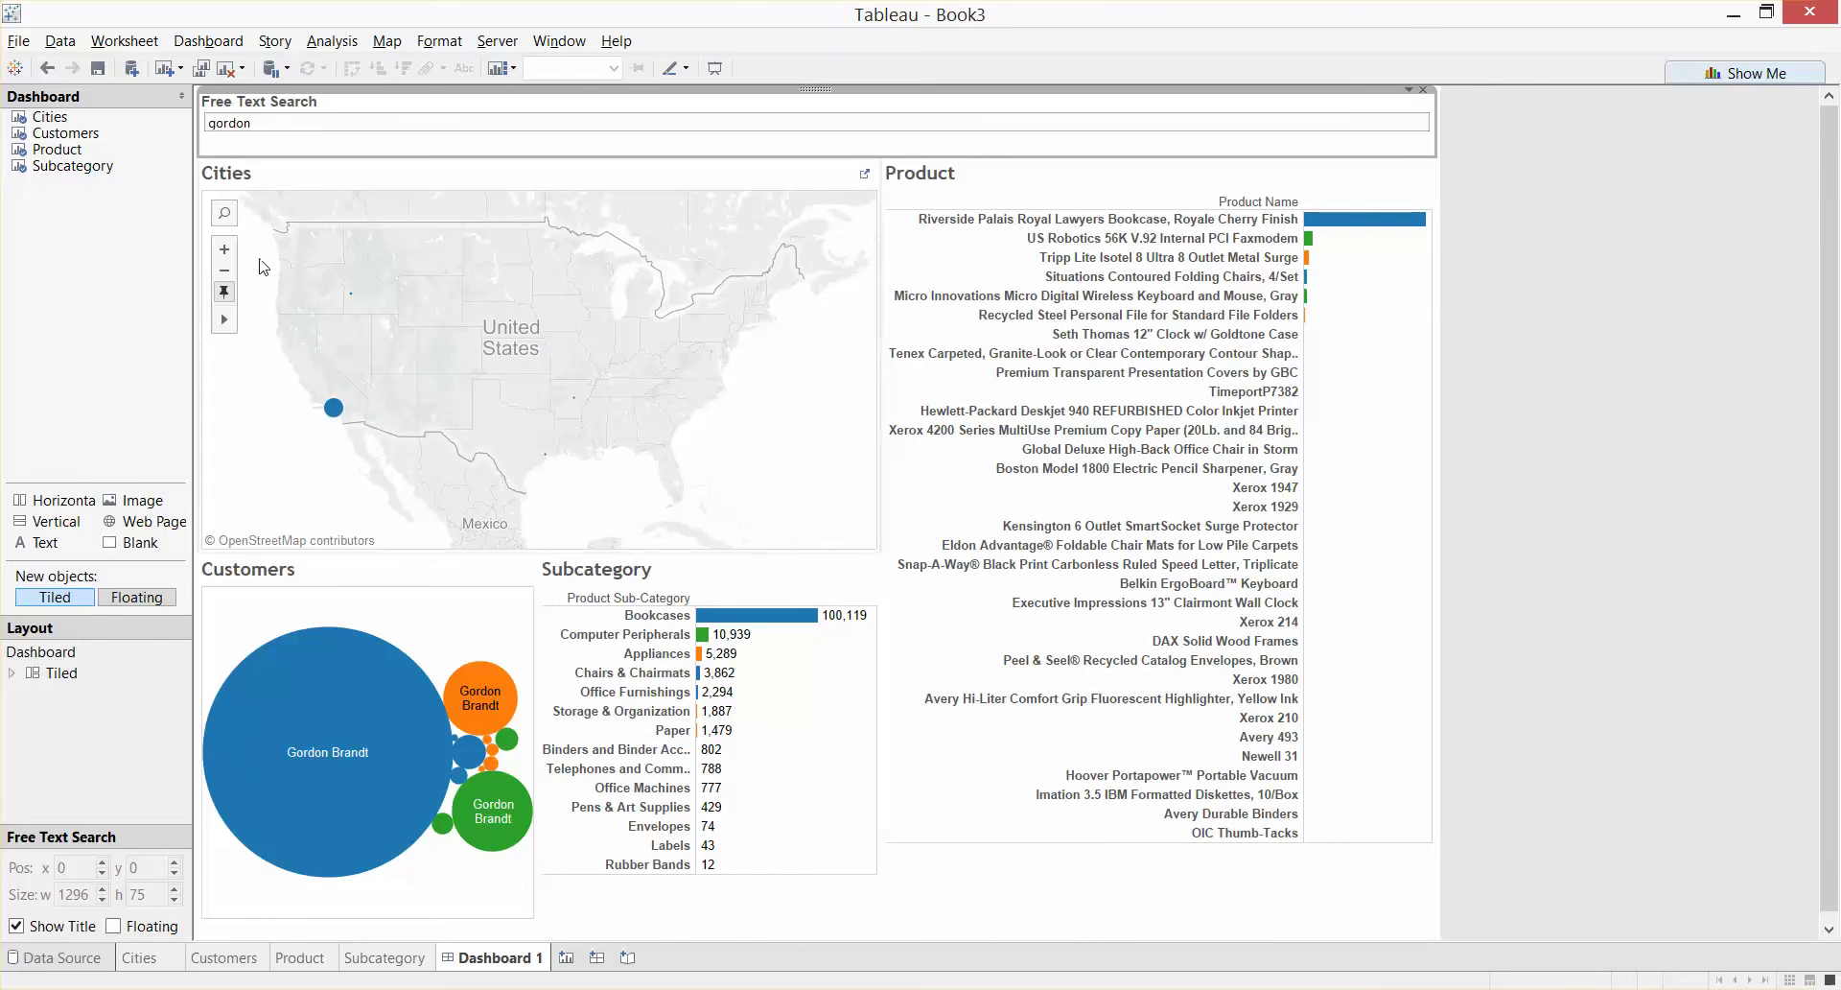
mouse_move(510, 792)
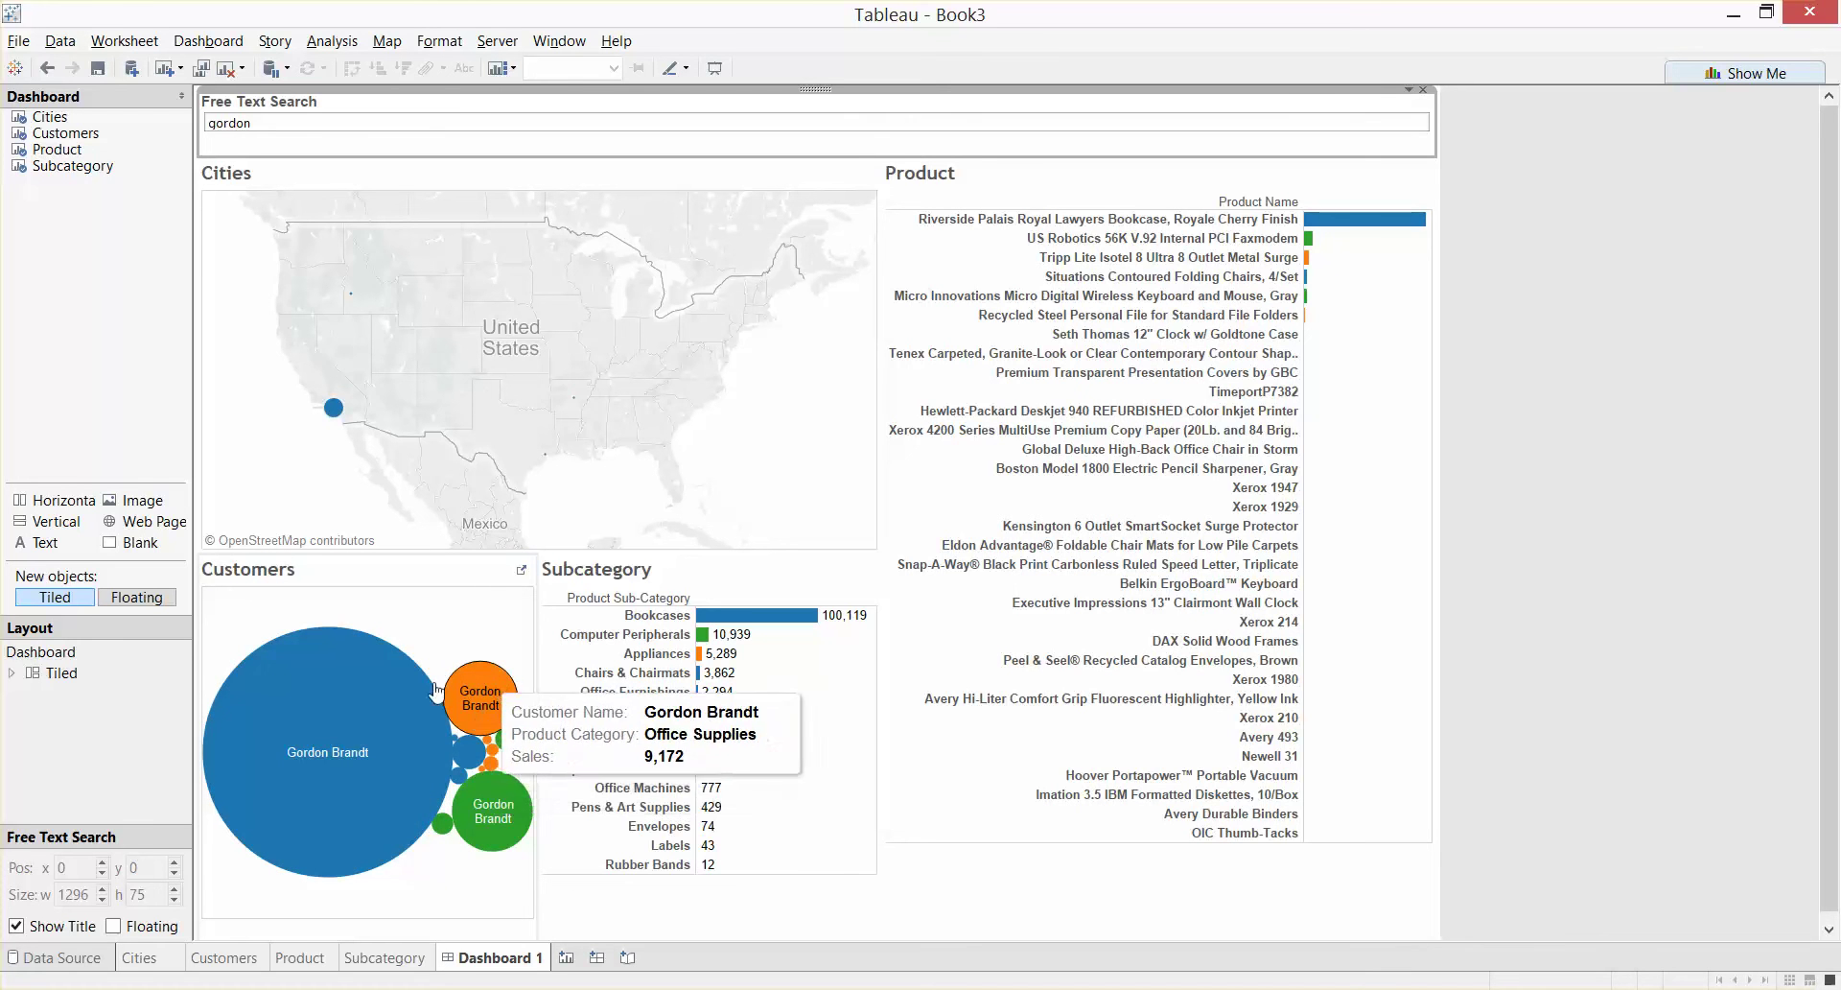
mouse_move(470, 757)
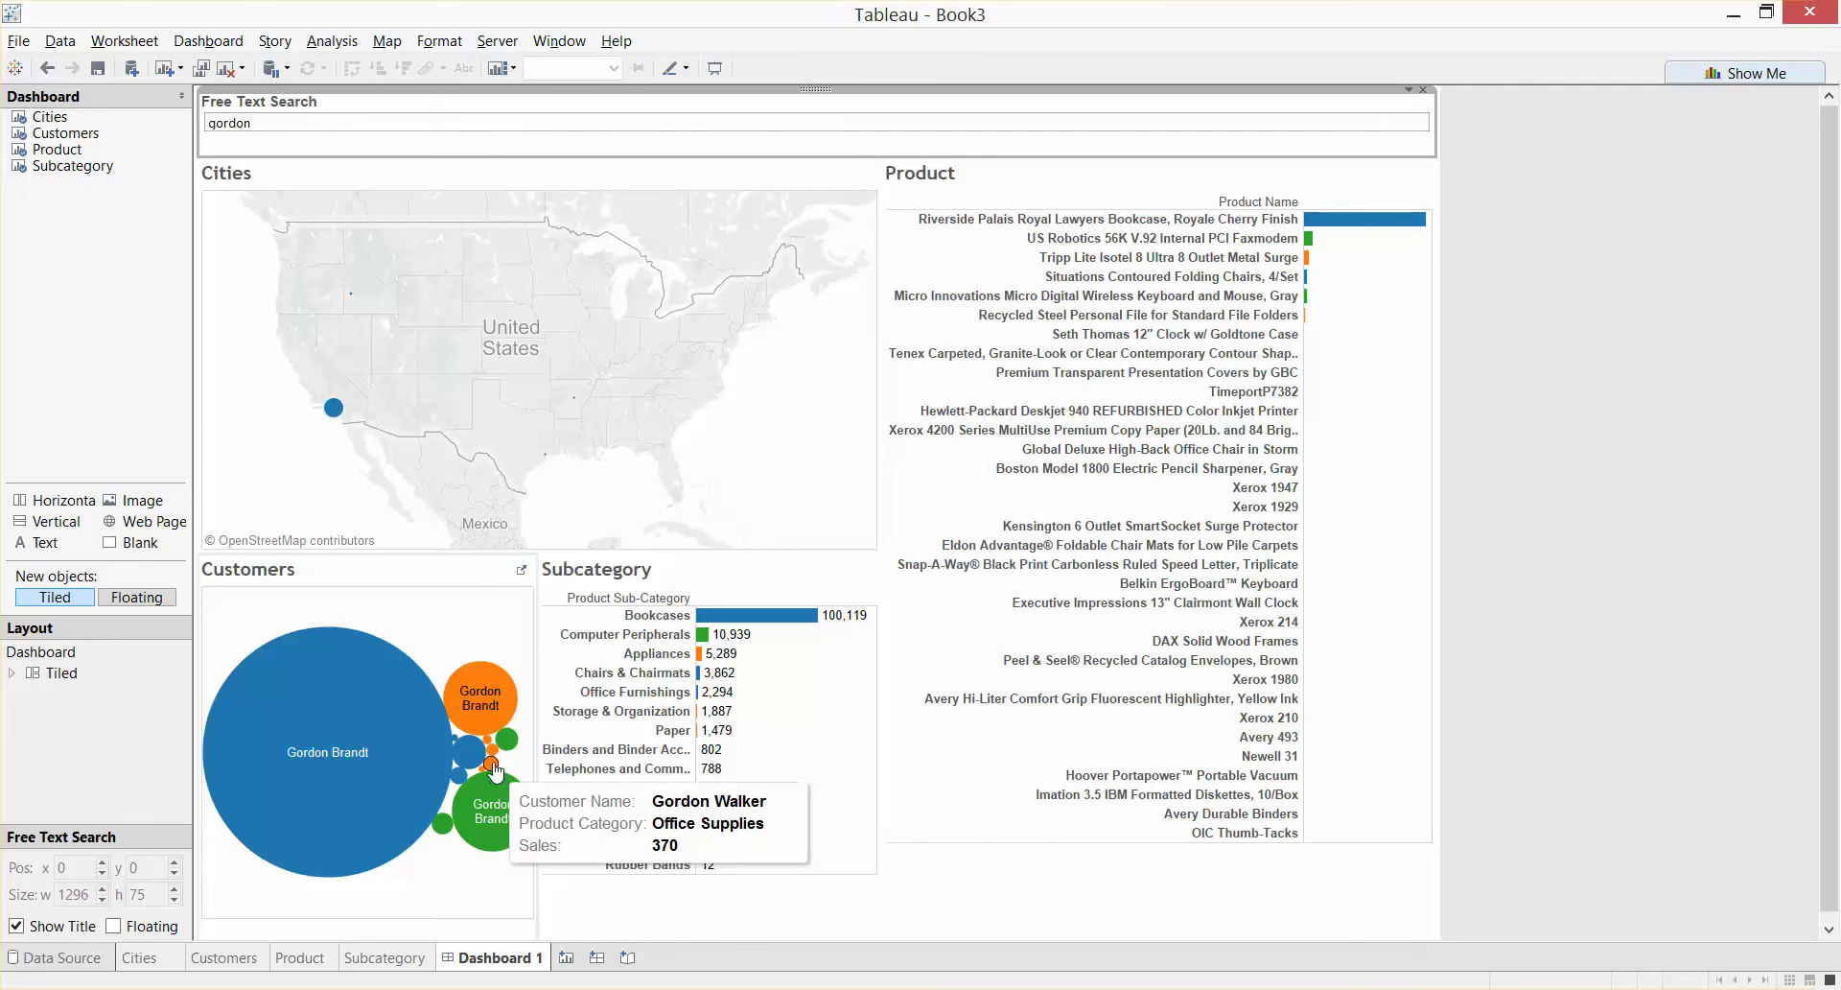
mouse_move(446, 825)
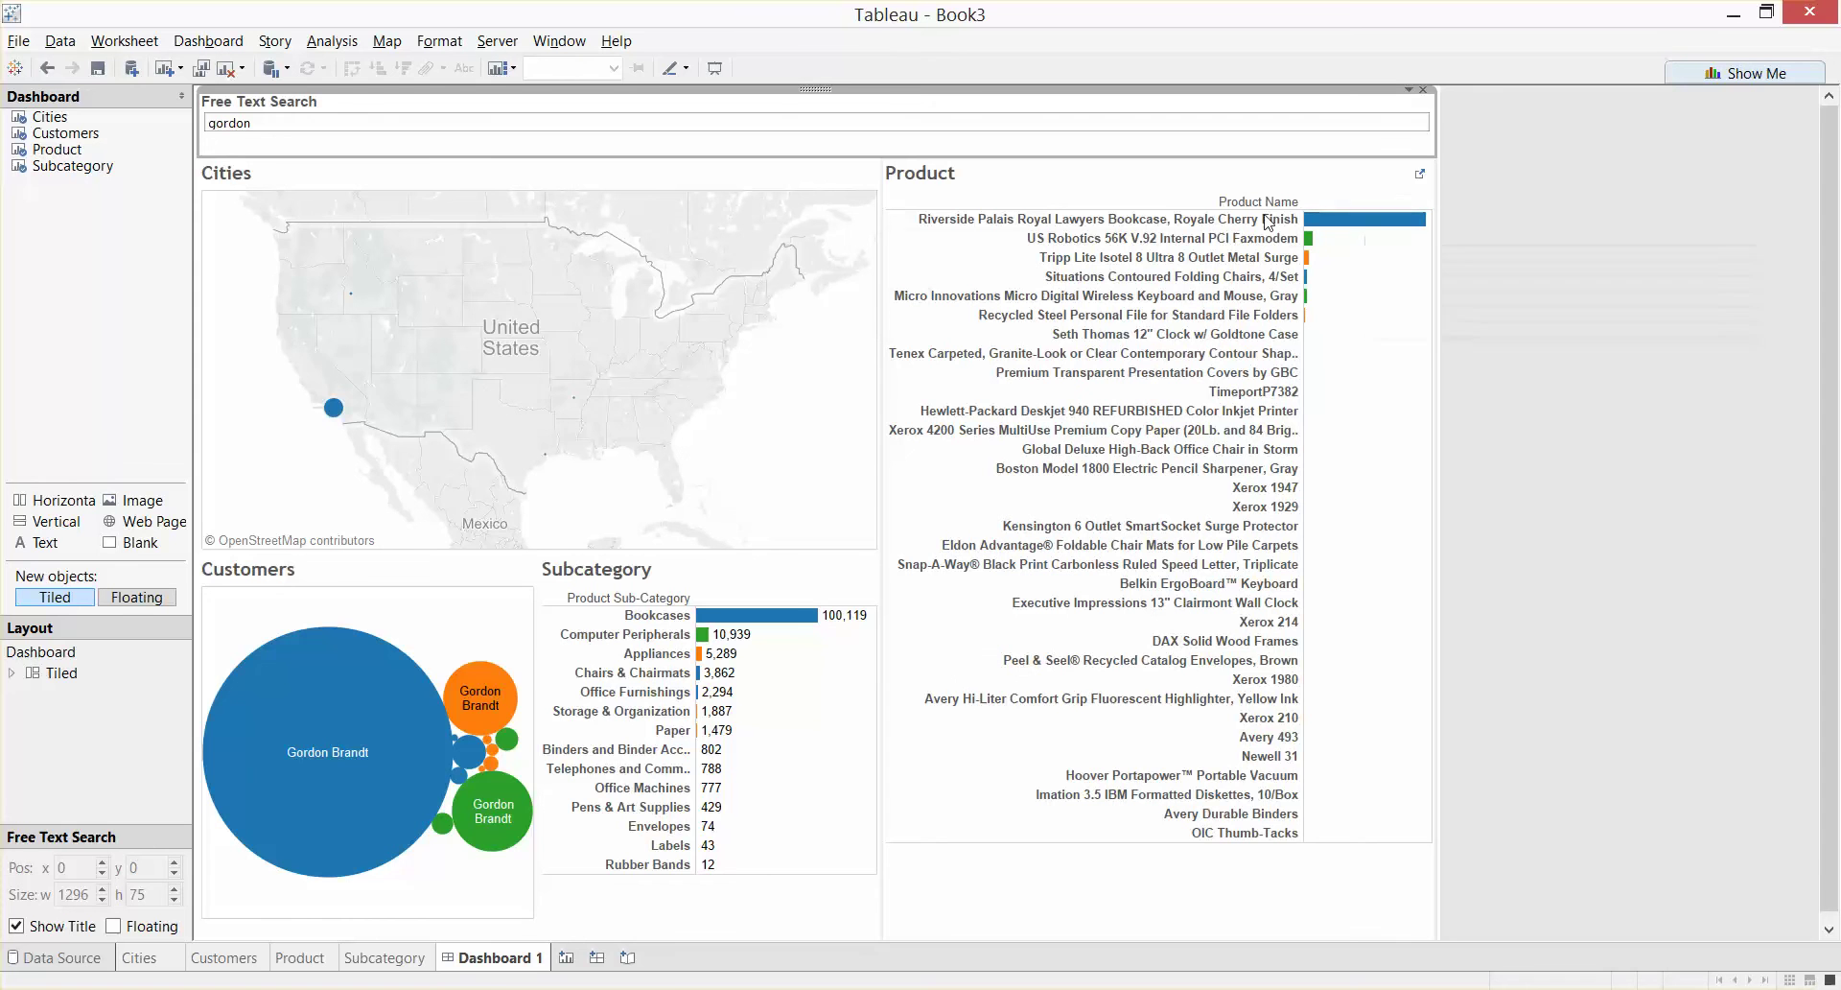
Delete 'gordon' from the Free Text Search box to unfilter every view.
double_click(230, 123)
drag(208, 123, 230, 123)
key(BackSpace)
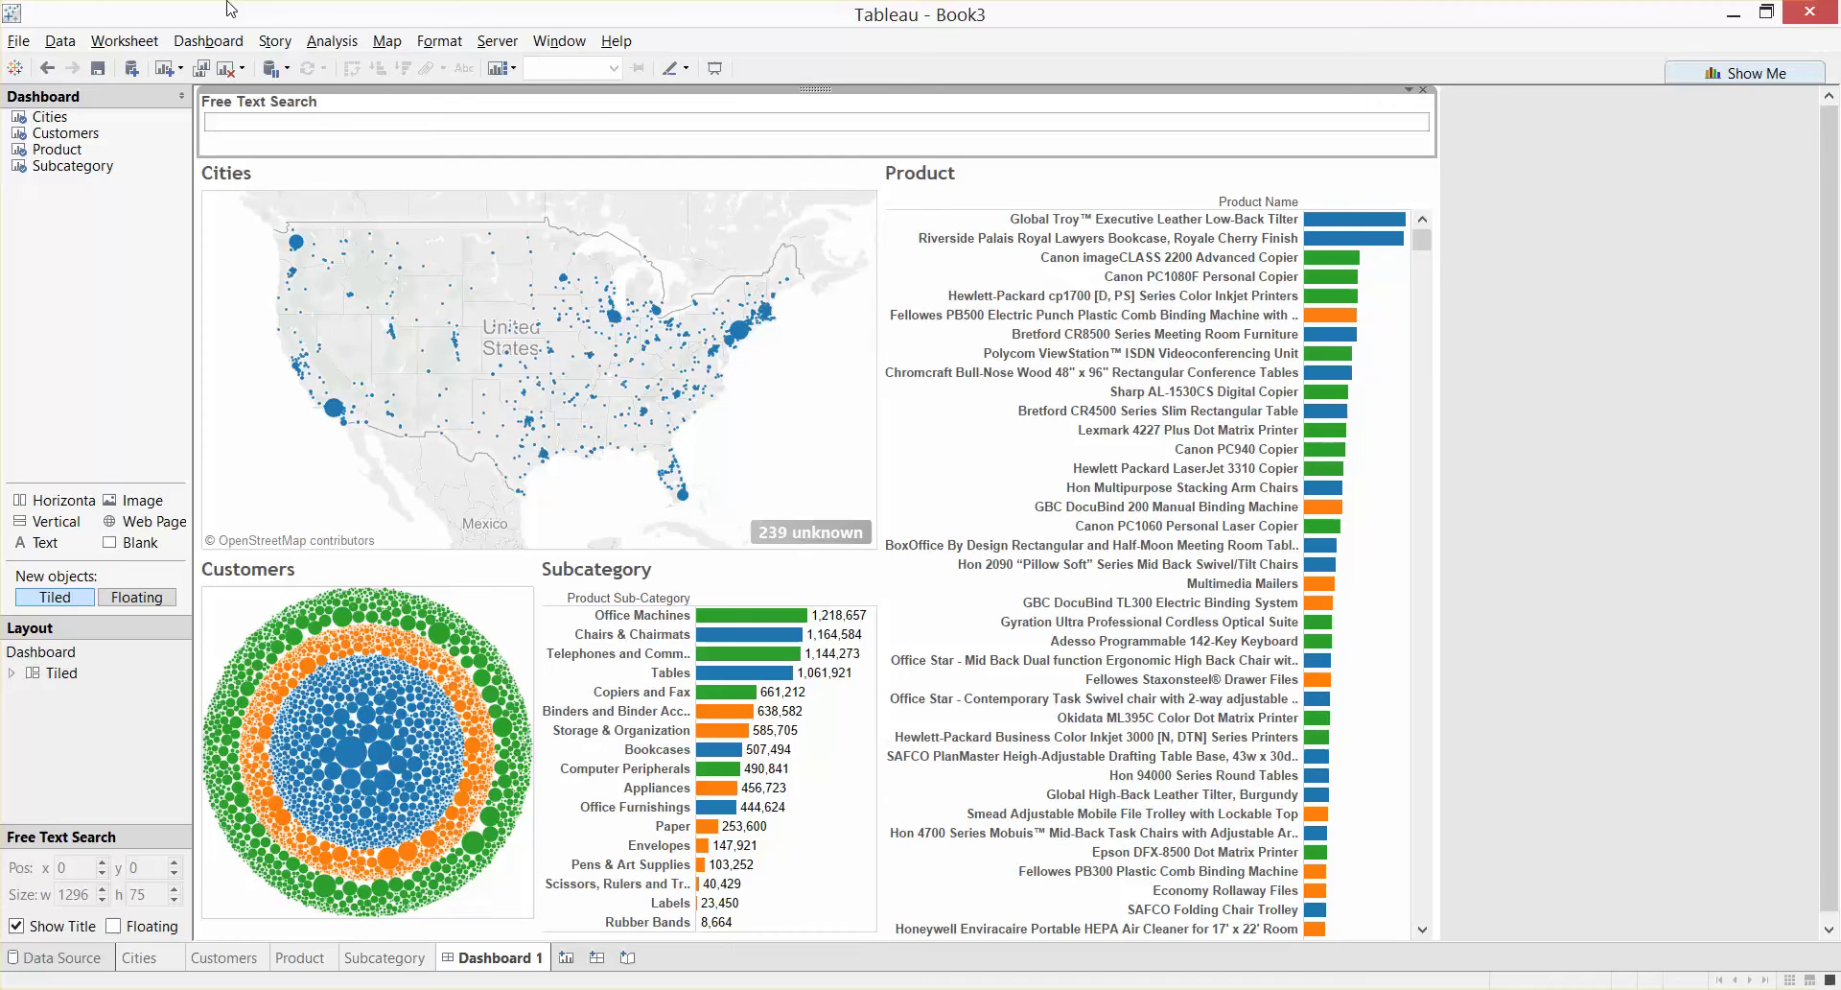
mouse_move(712, 792)
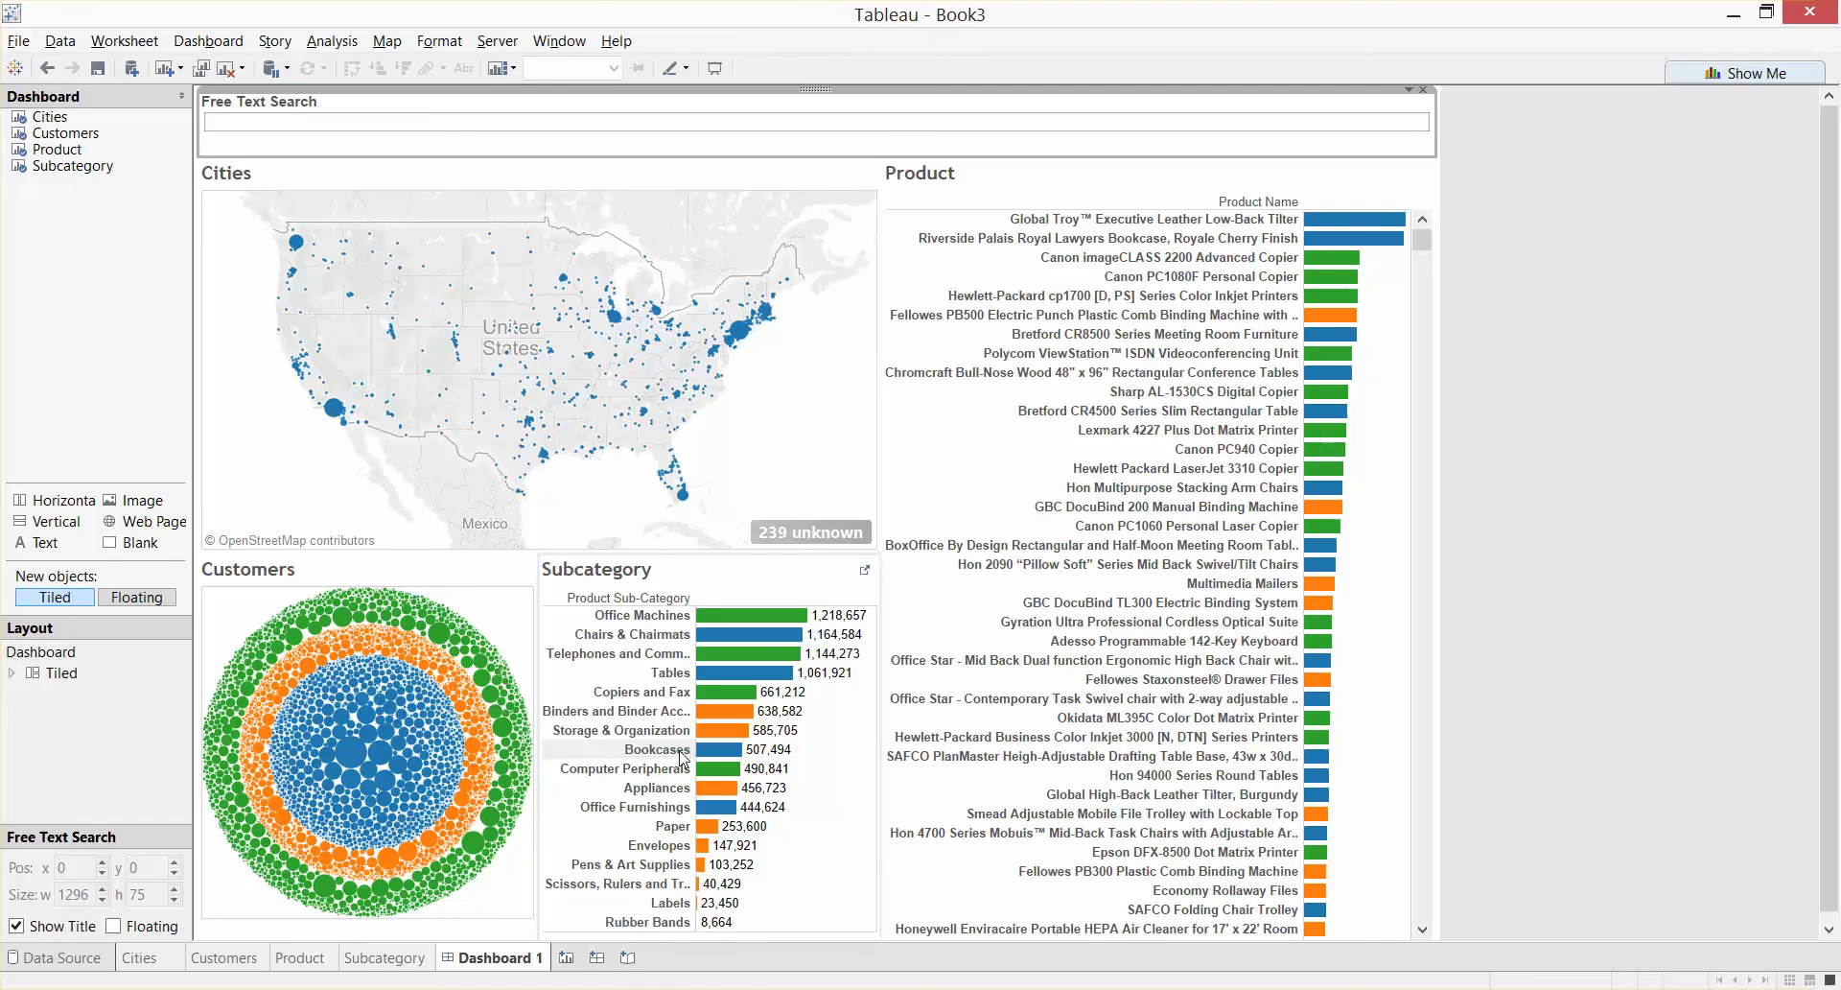
click(269, 129)
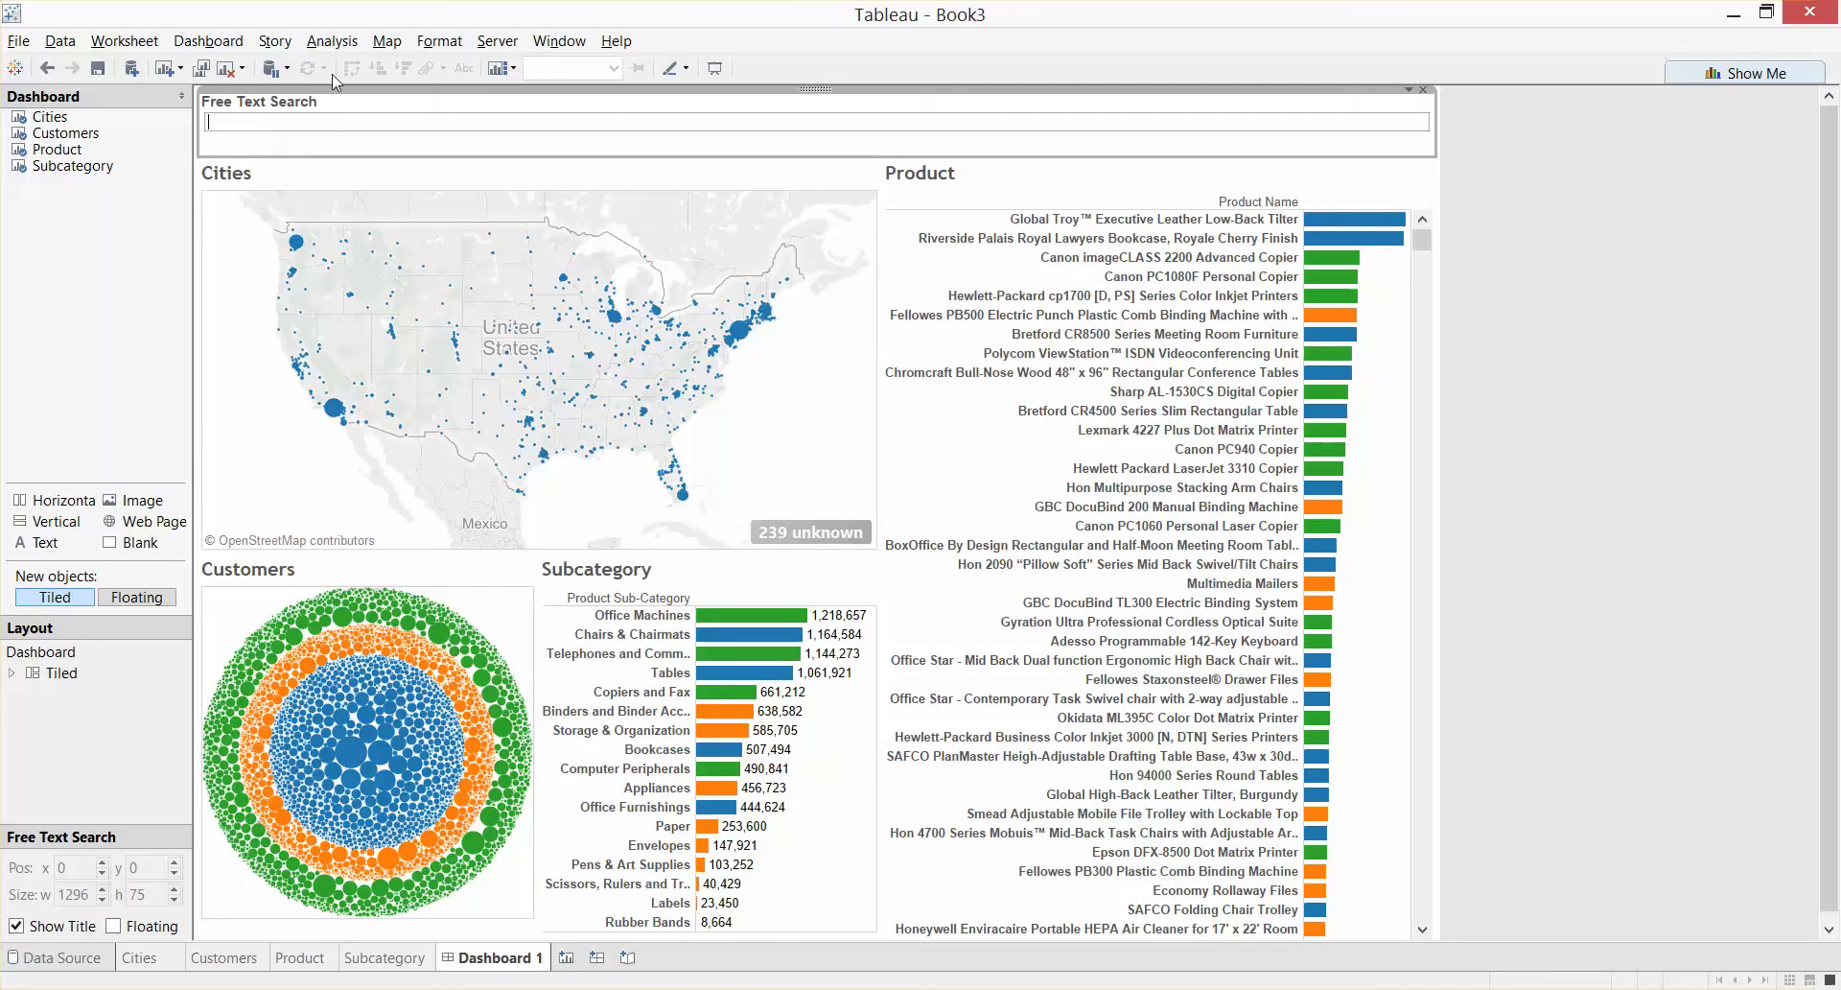
text(bookc)
key(Return)
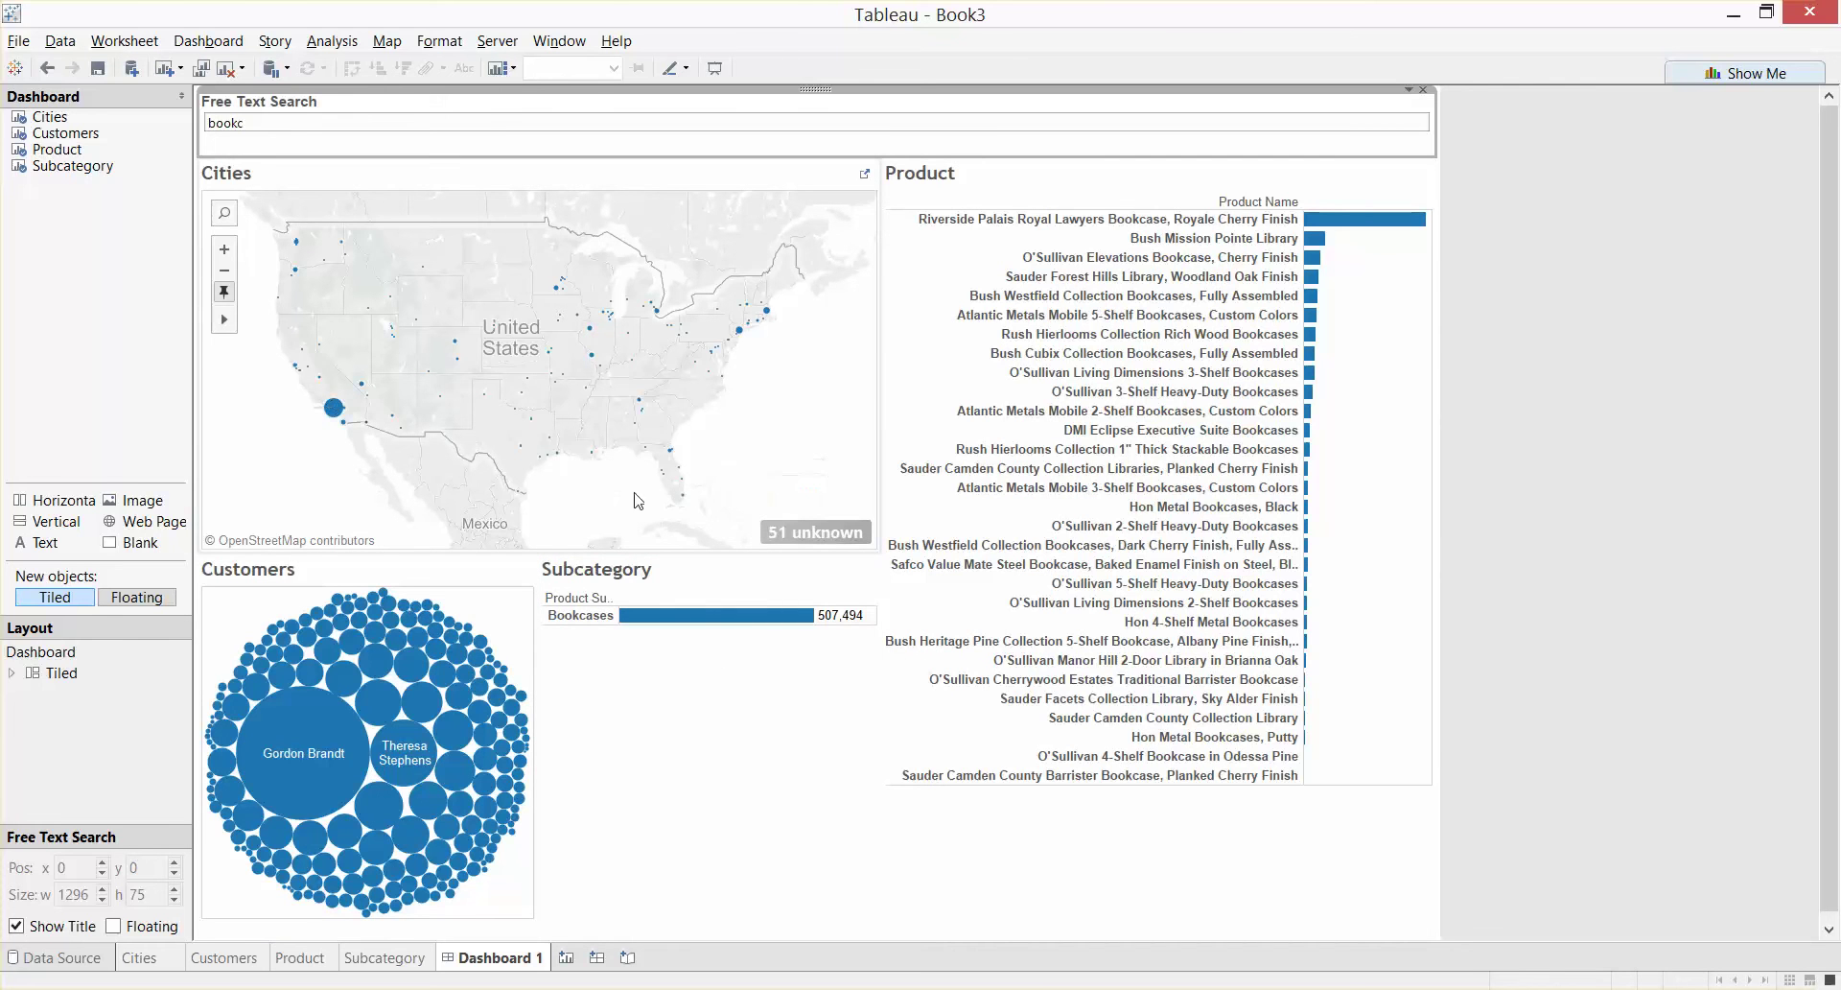
double_click(262, 121)
key(BackSpace)
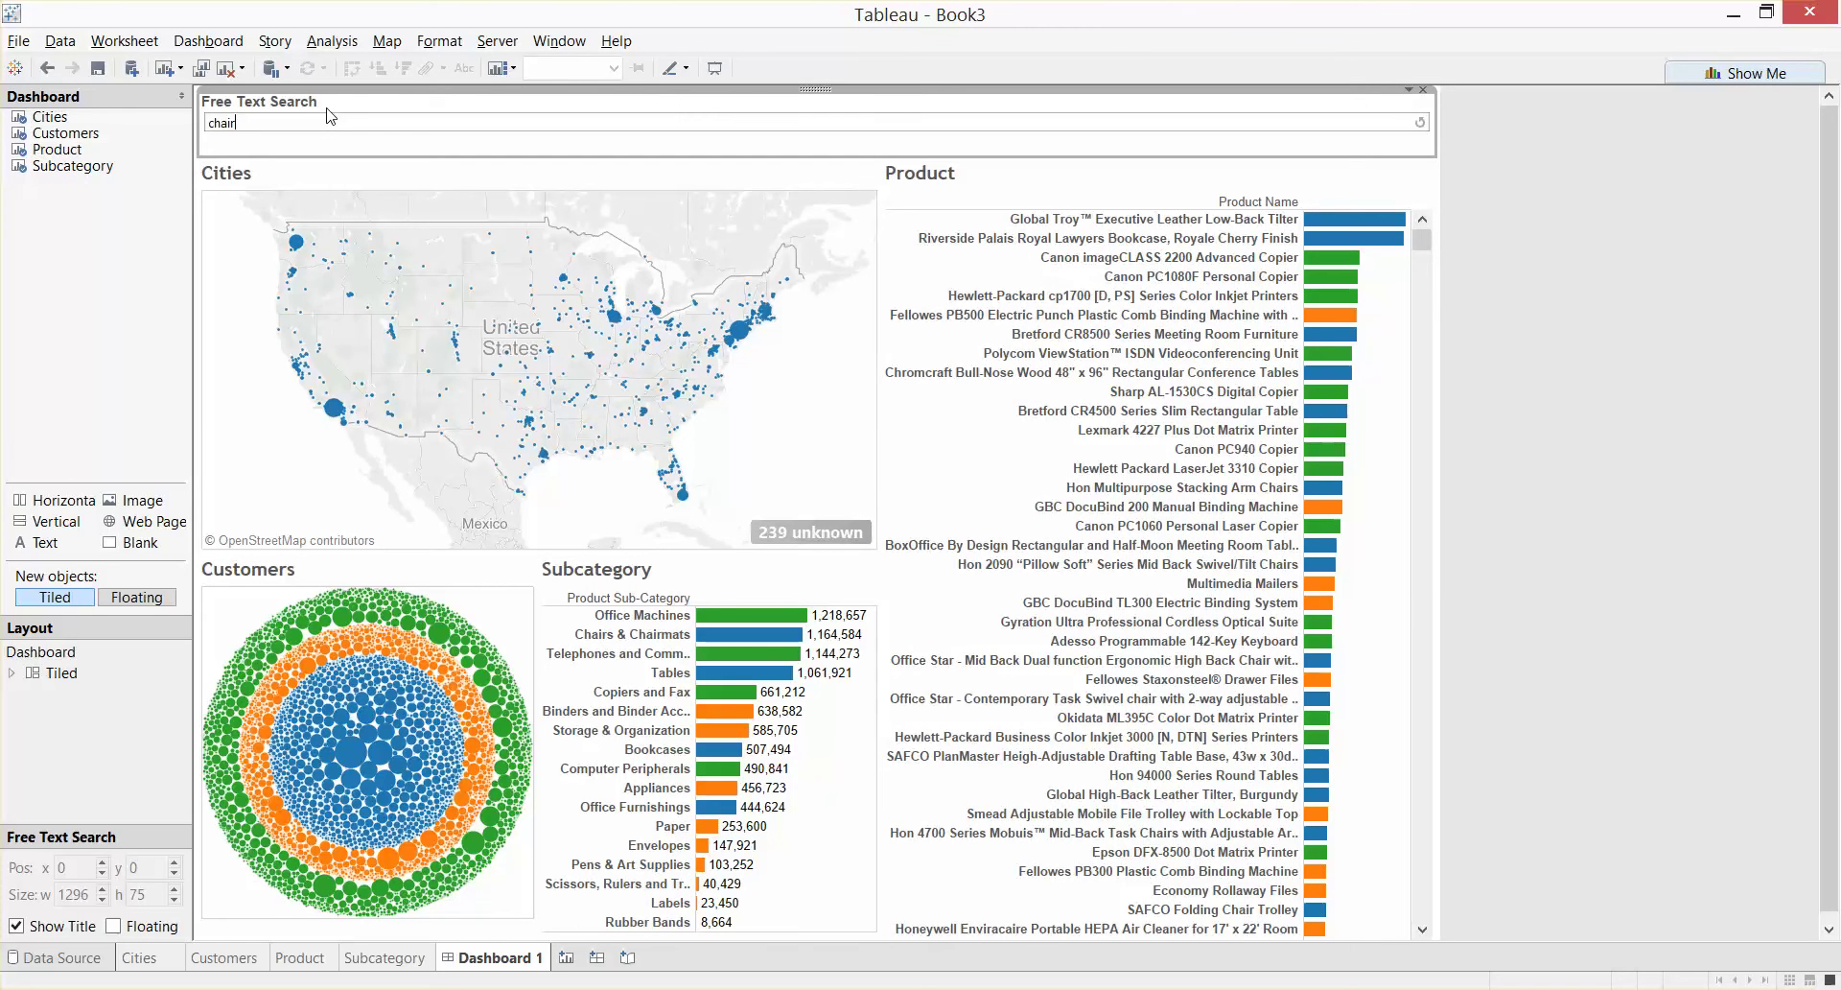
key(Return)
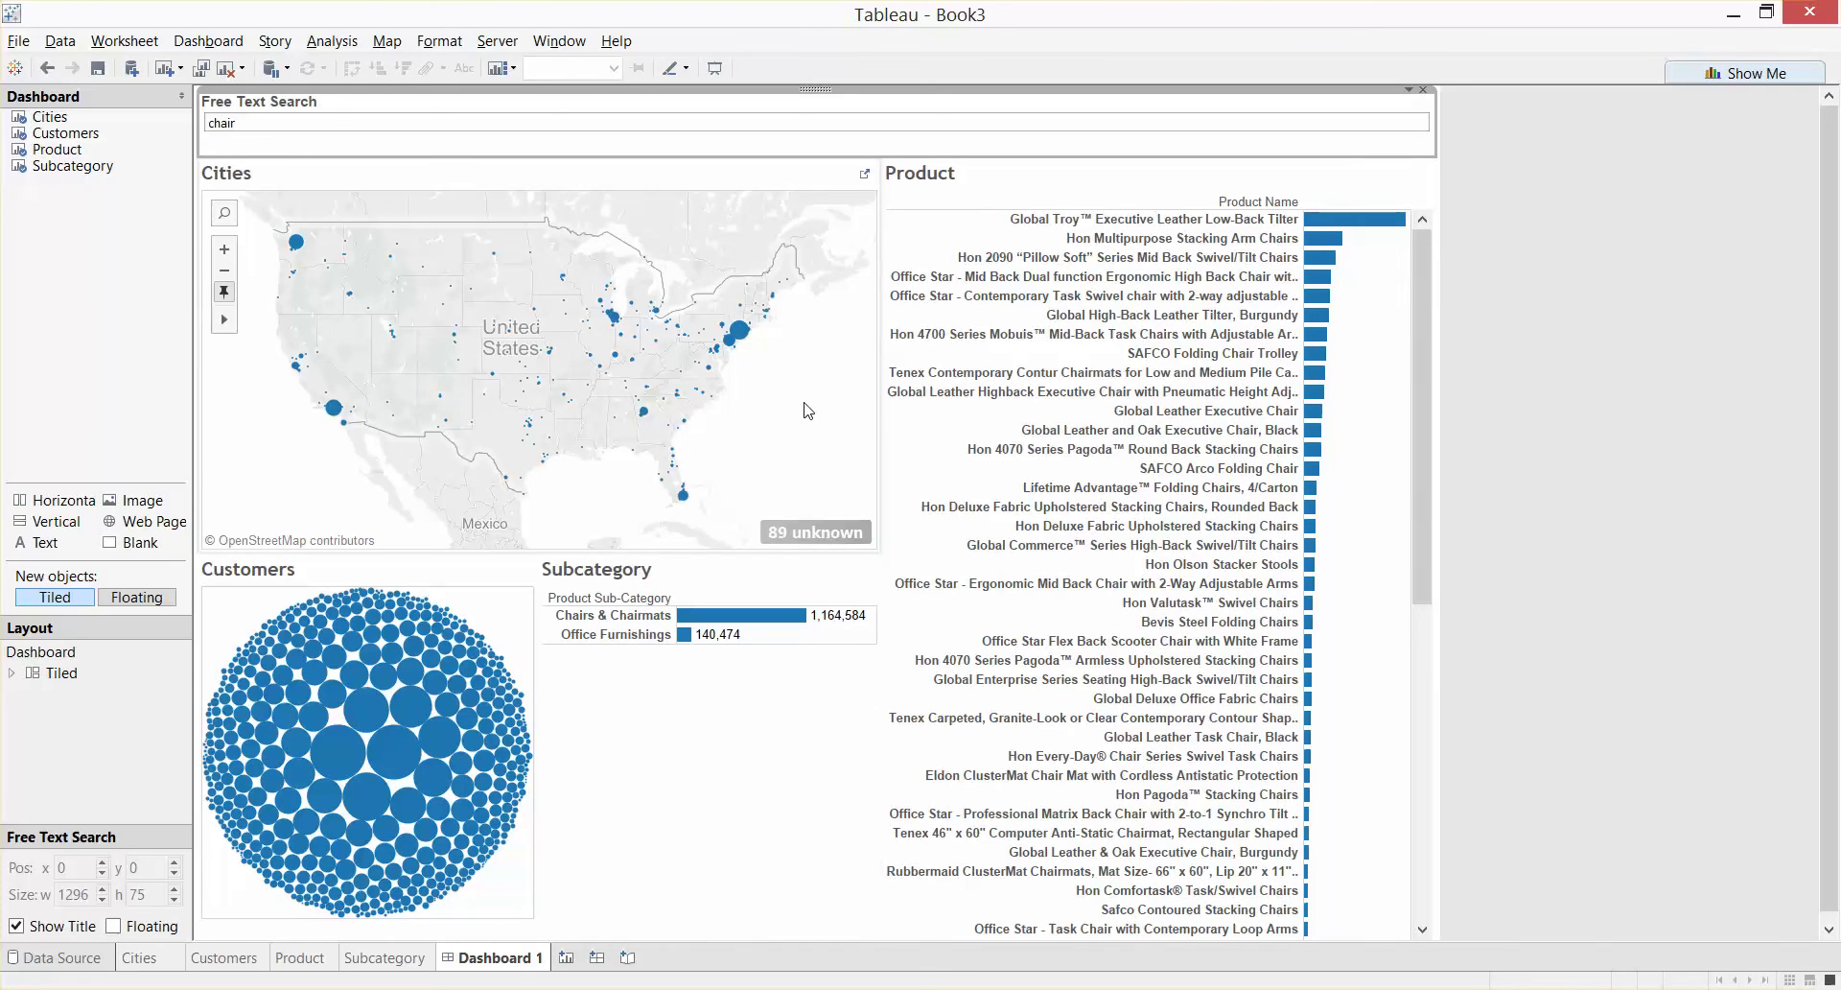
mouse_move(1359, 226)
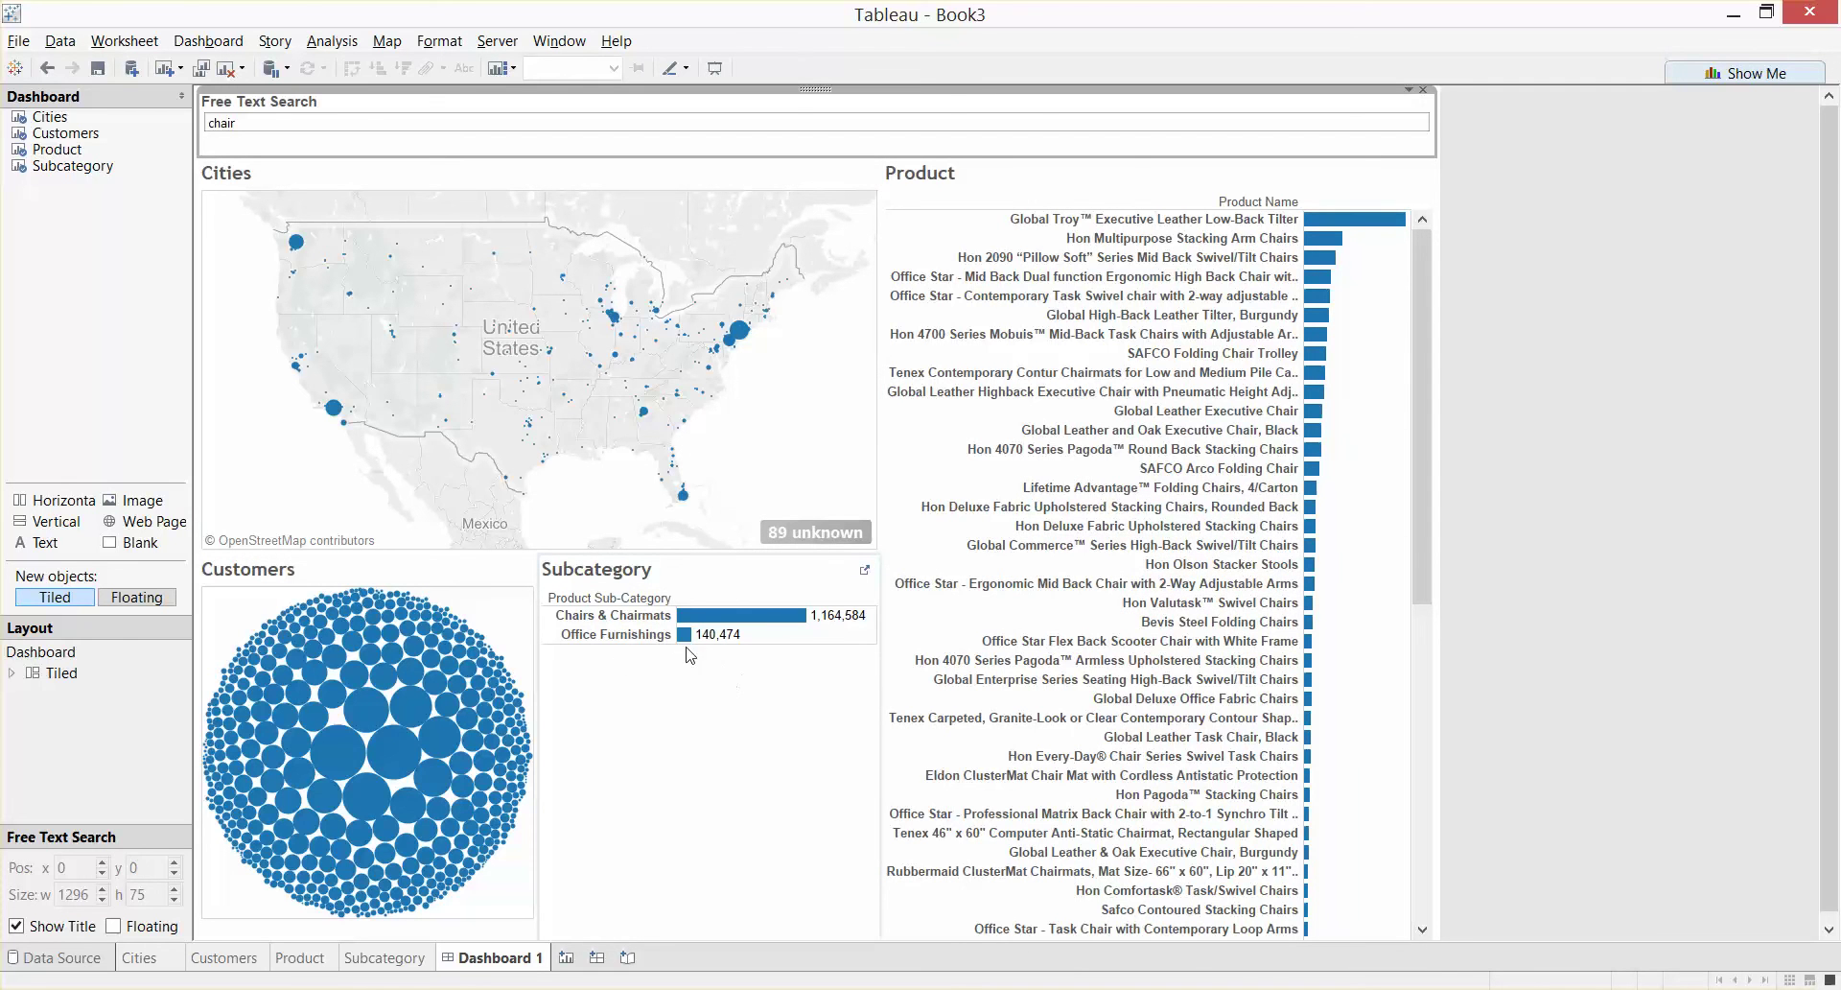
mouse_move(698, 623)
mouse_move(279, 730)
mouse_move(364, 719)
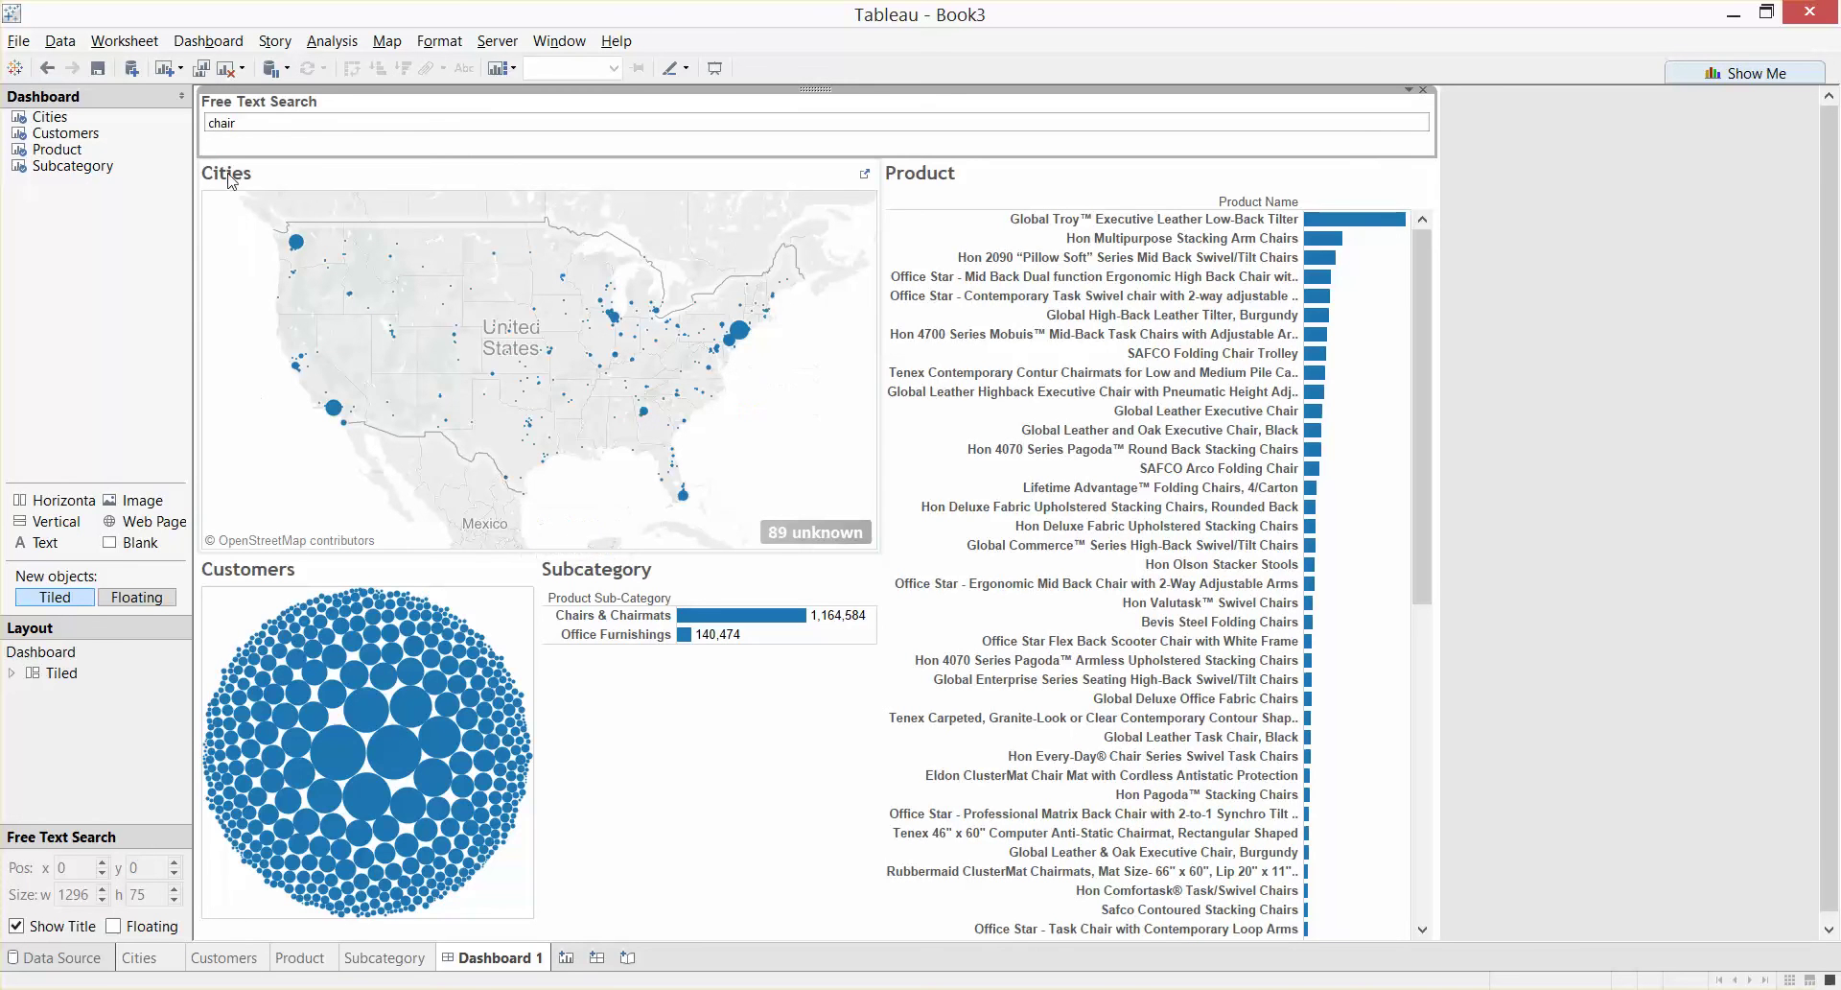
key(BackSpace)
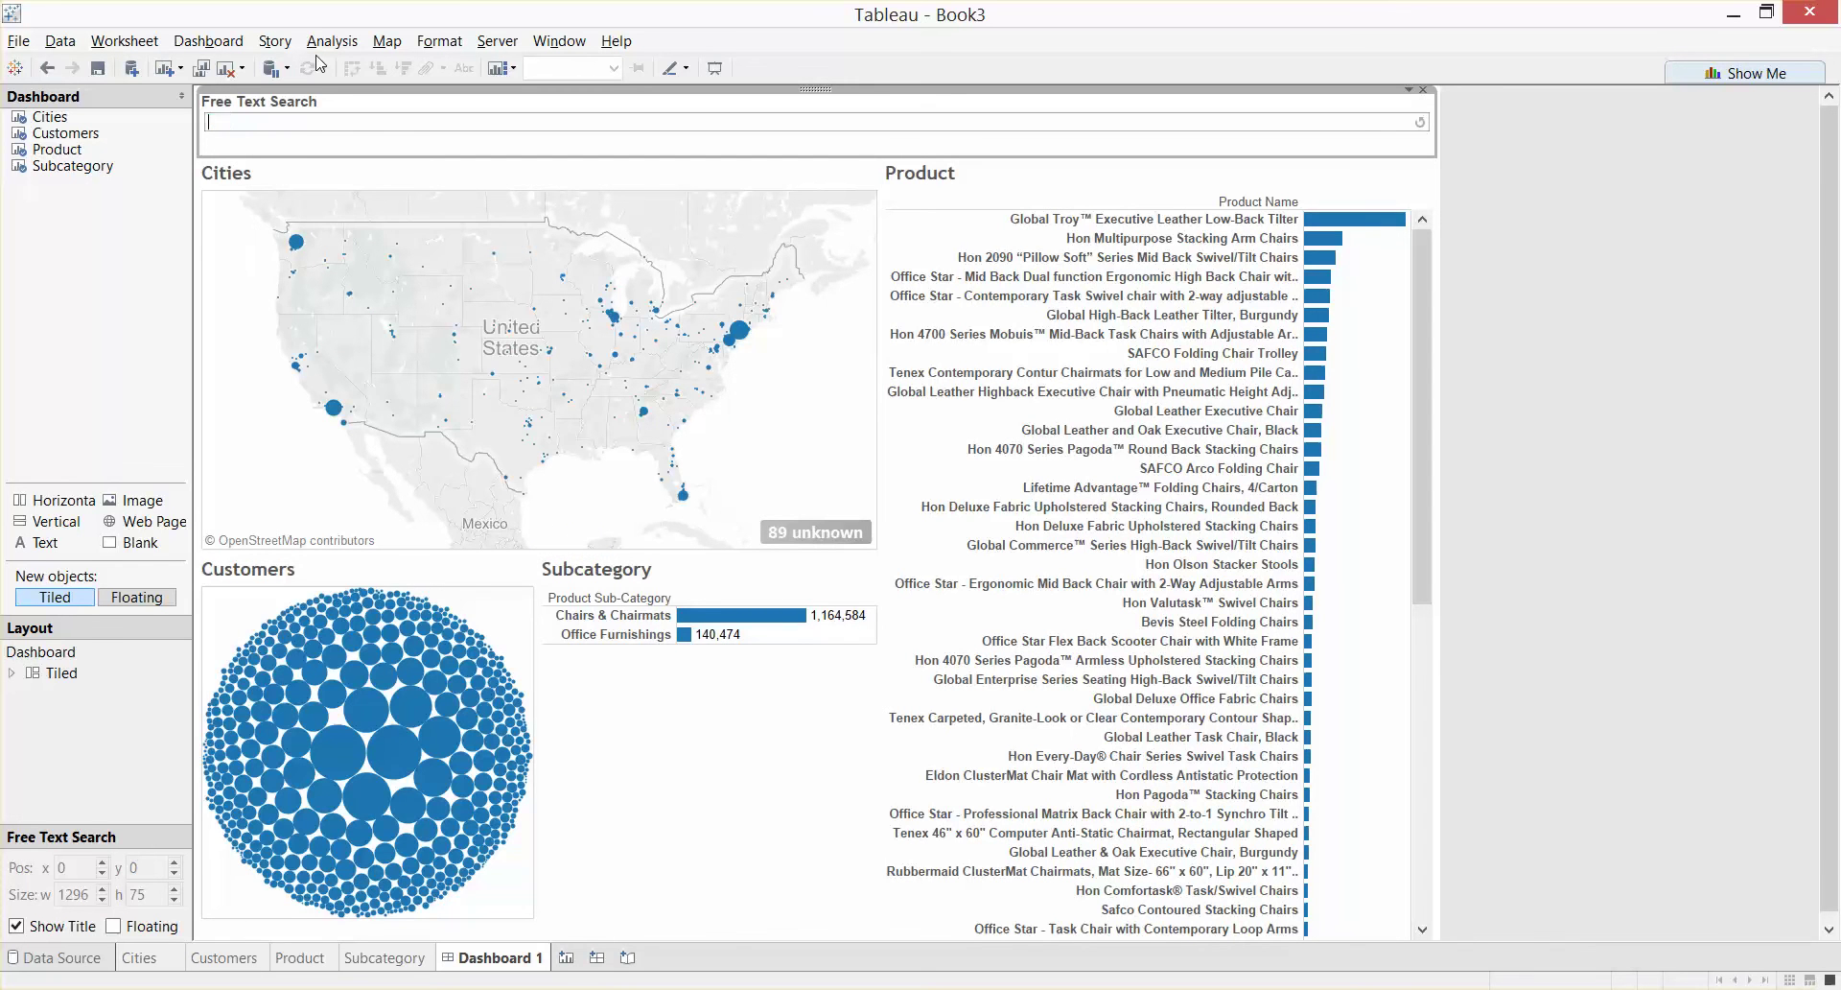
key(Return)
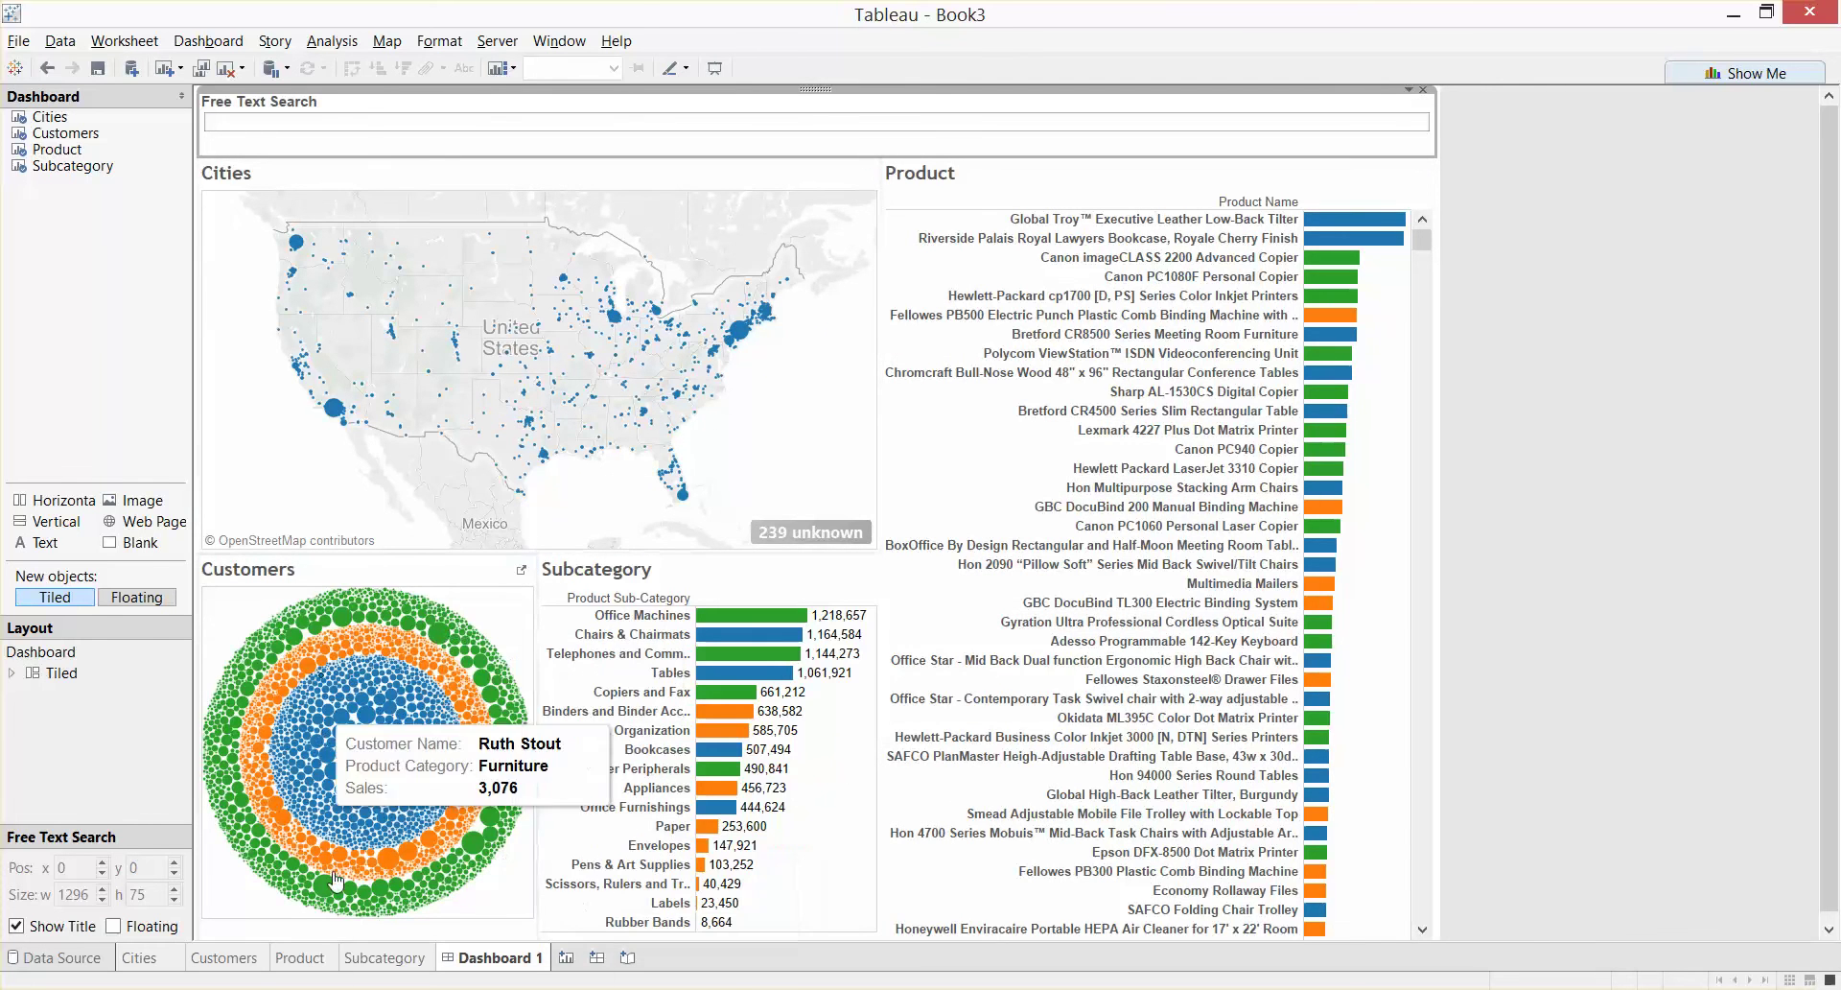
Edit Free Text Filter from the Cities worksheet and duplicate its last OR Sub-Category condition.
click(163, 958)
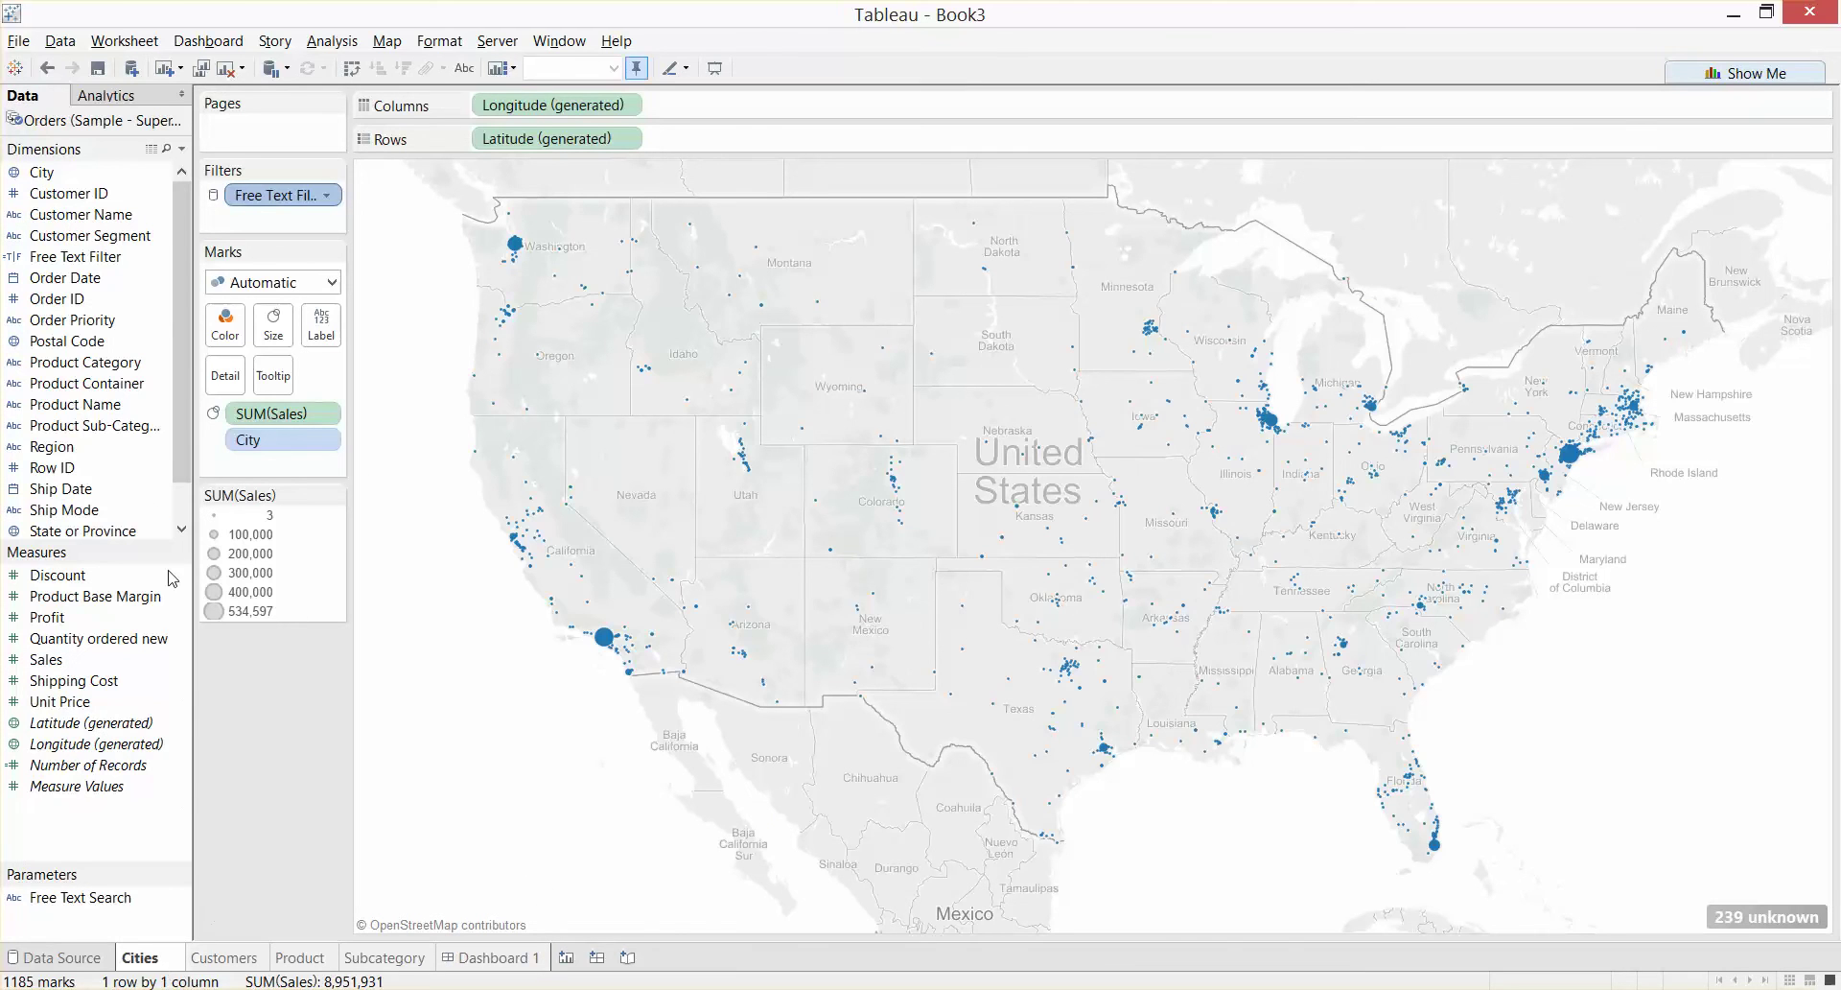
right_click(103, 260)
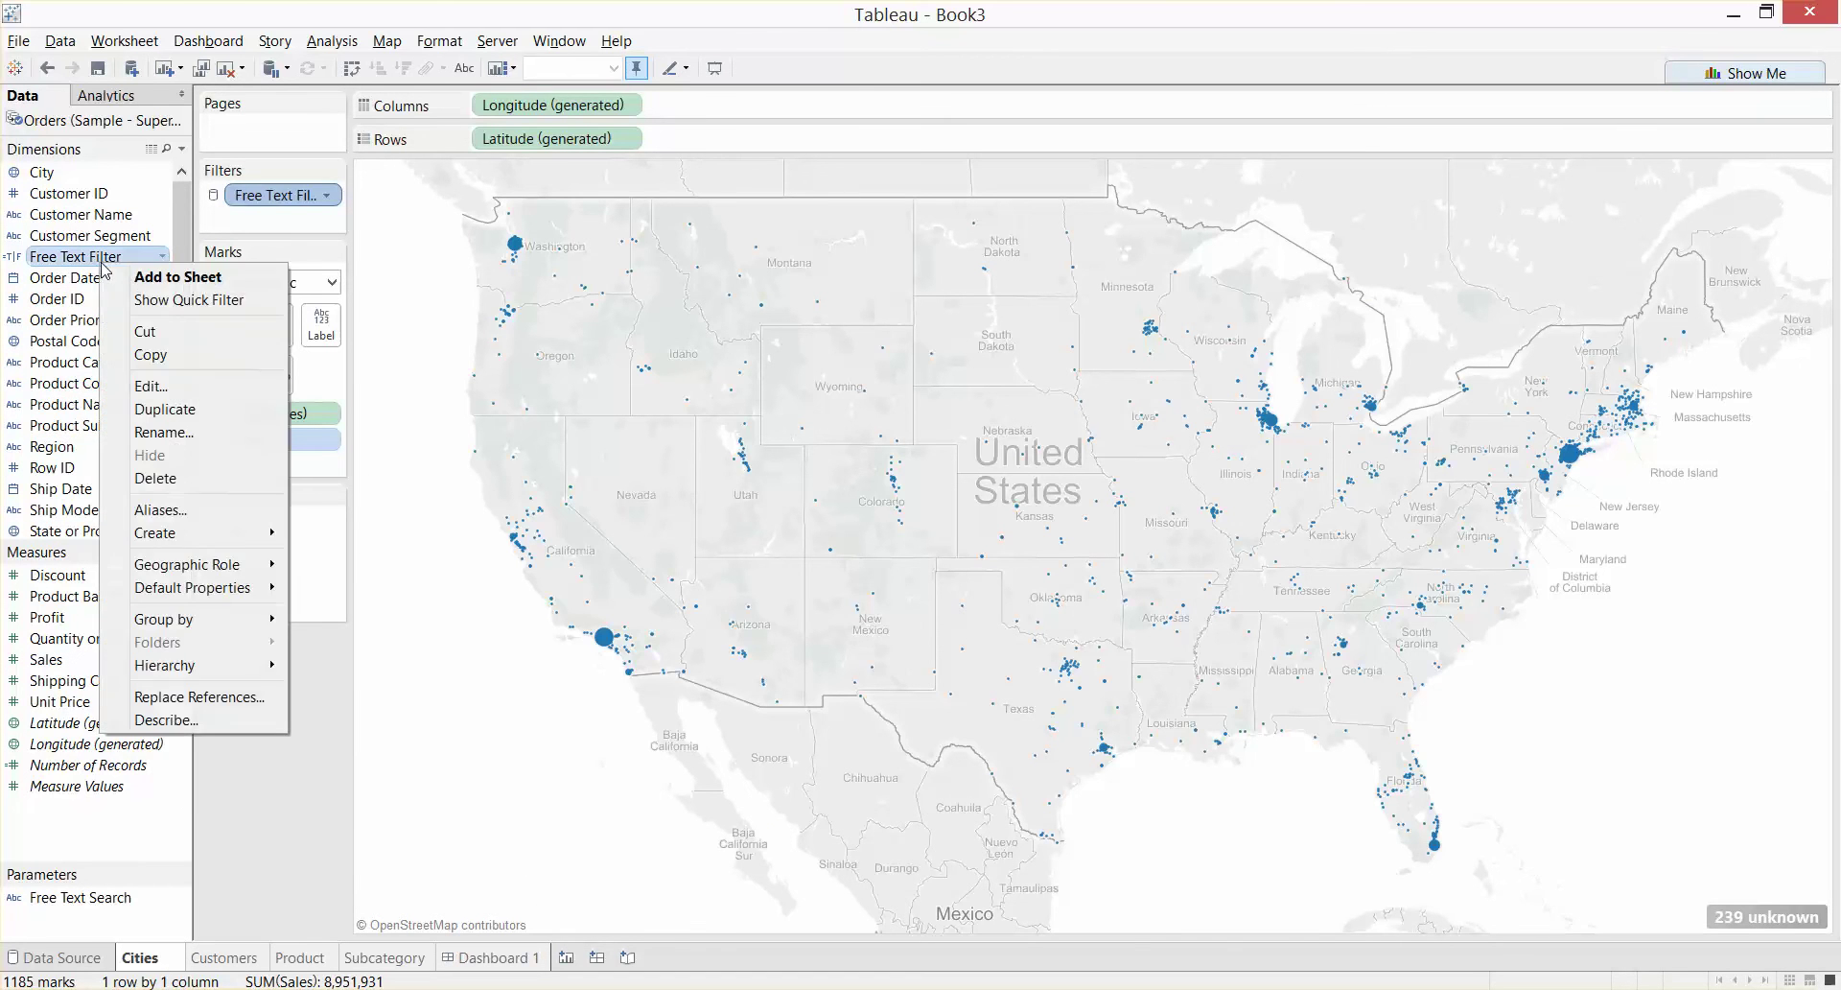
click(150, 385)
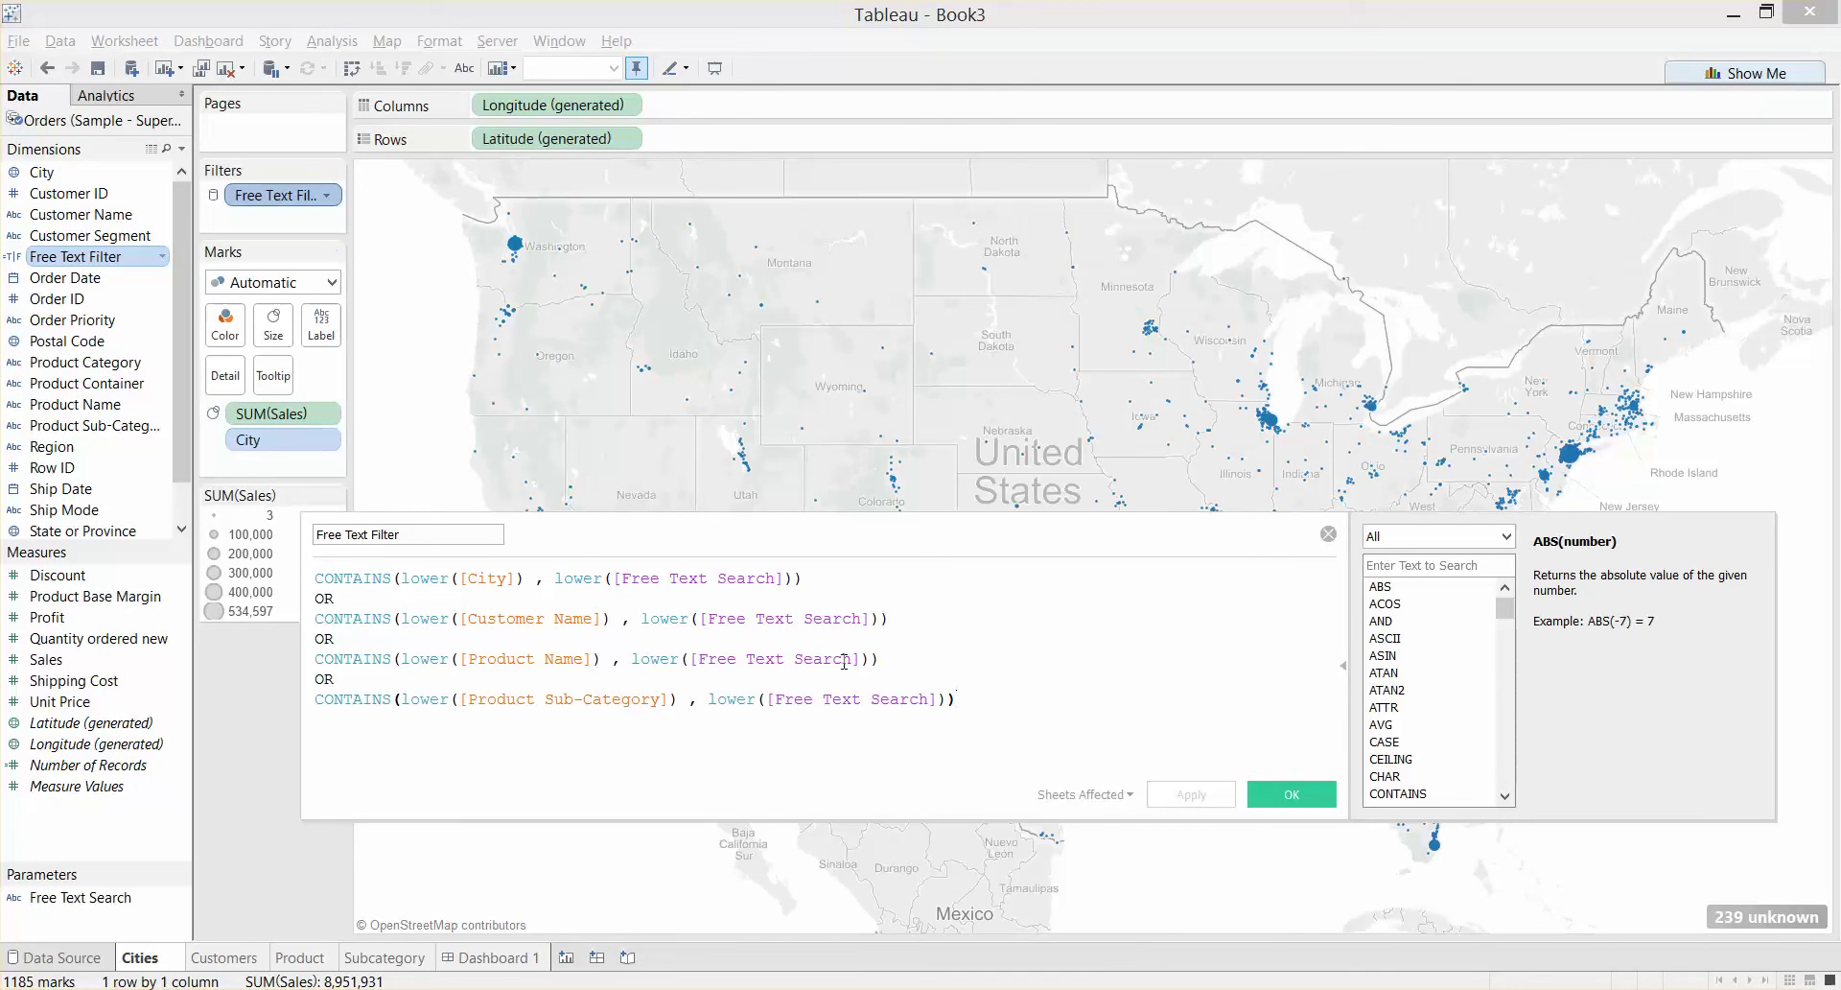
drag(982, 696, 334, 679)
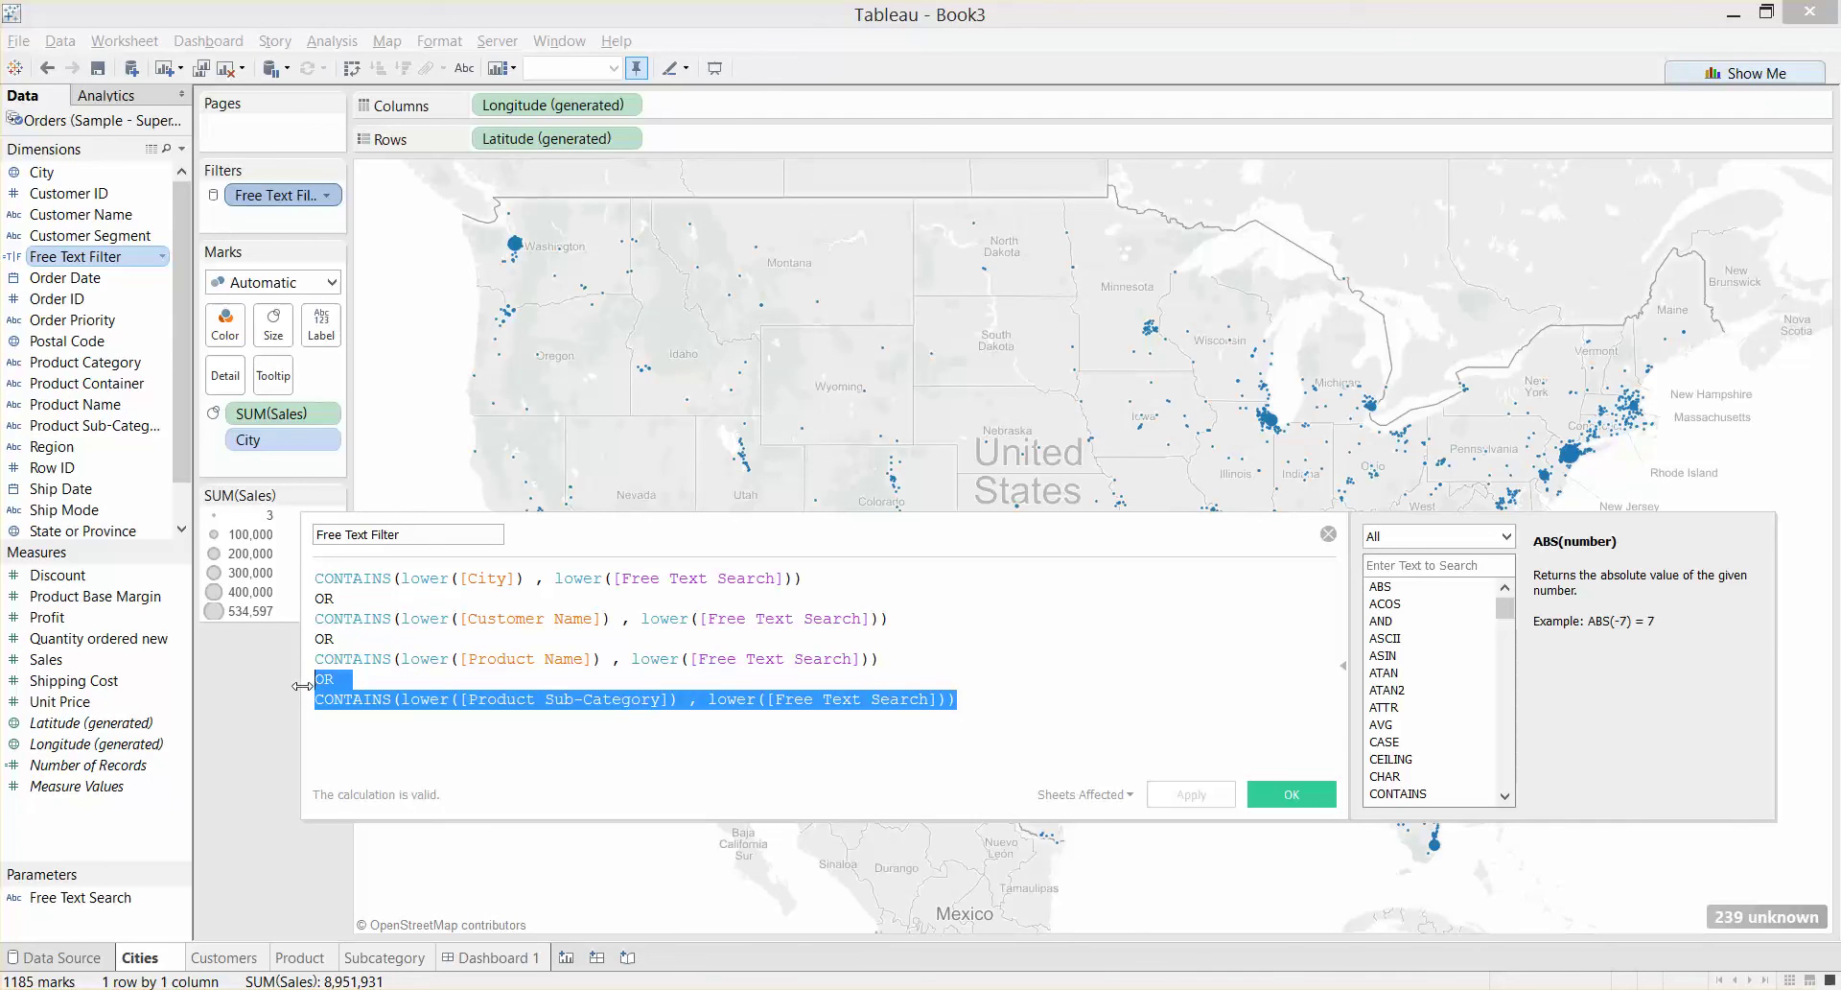
click(962, 700)
key(Return)
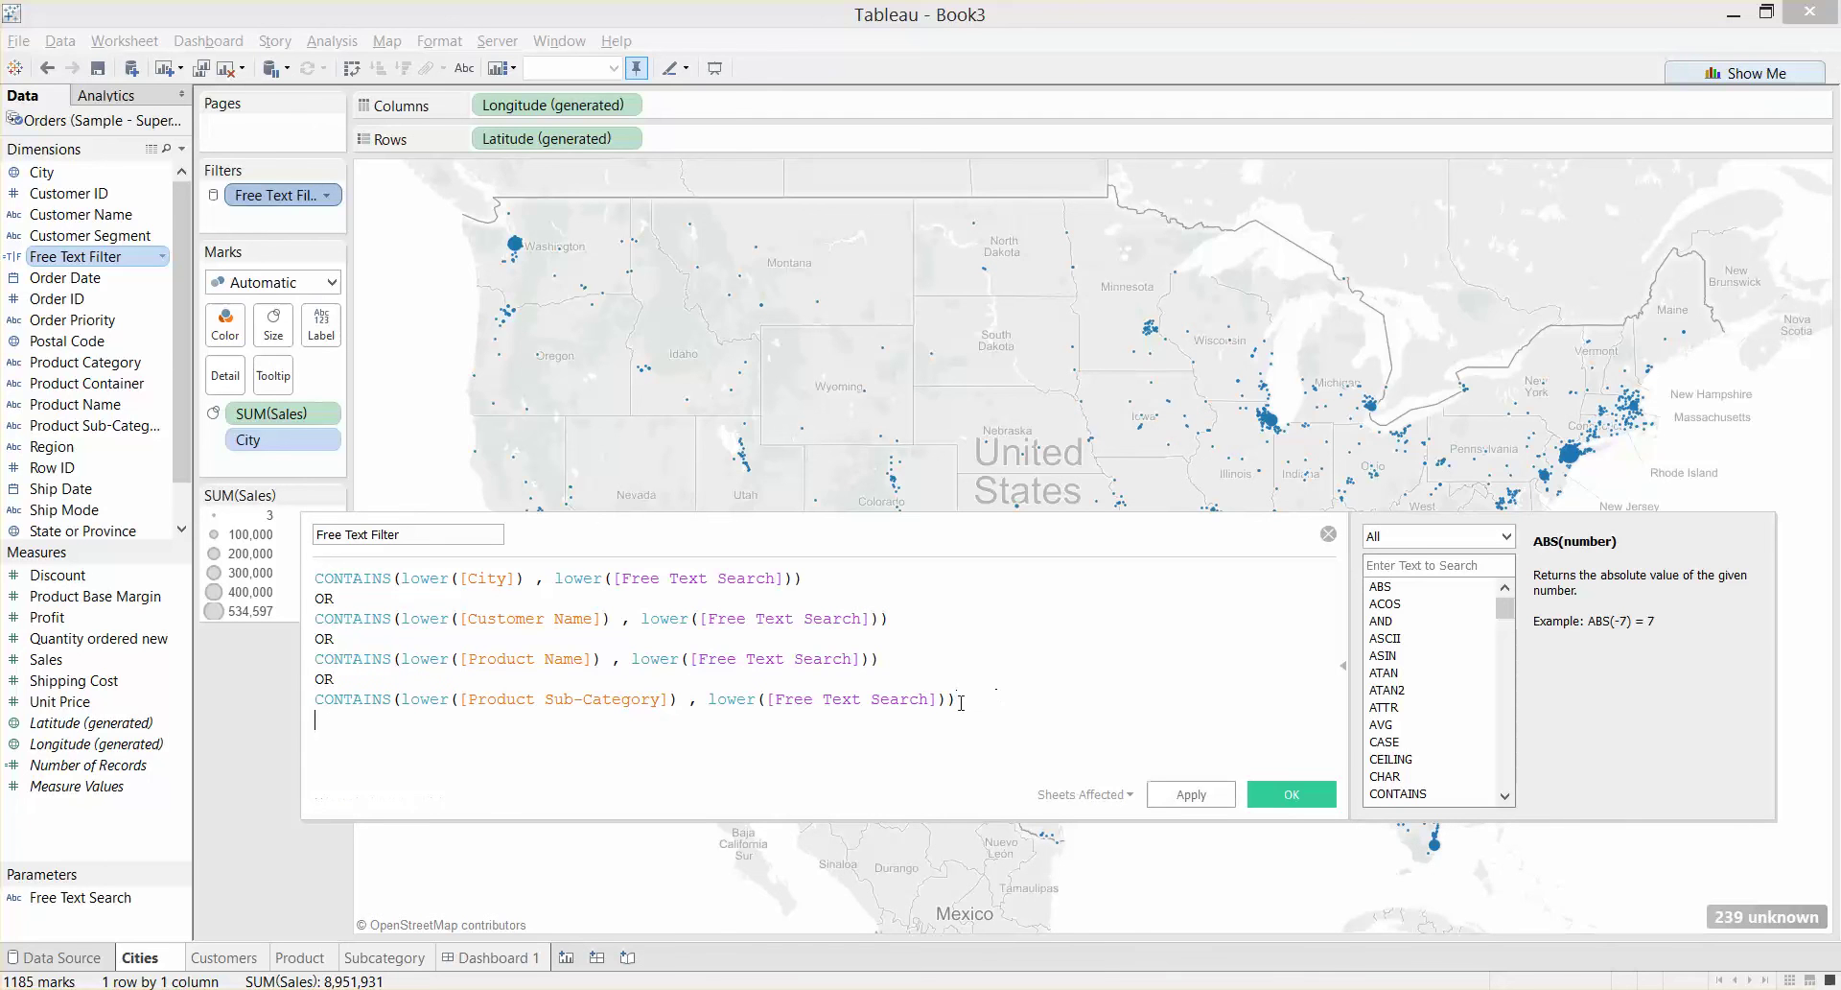
text(OR CONTAINS(lower([Product Sub-Category]) , lower([Free Text Search])))
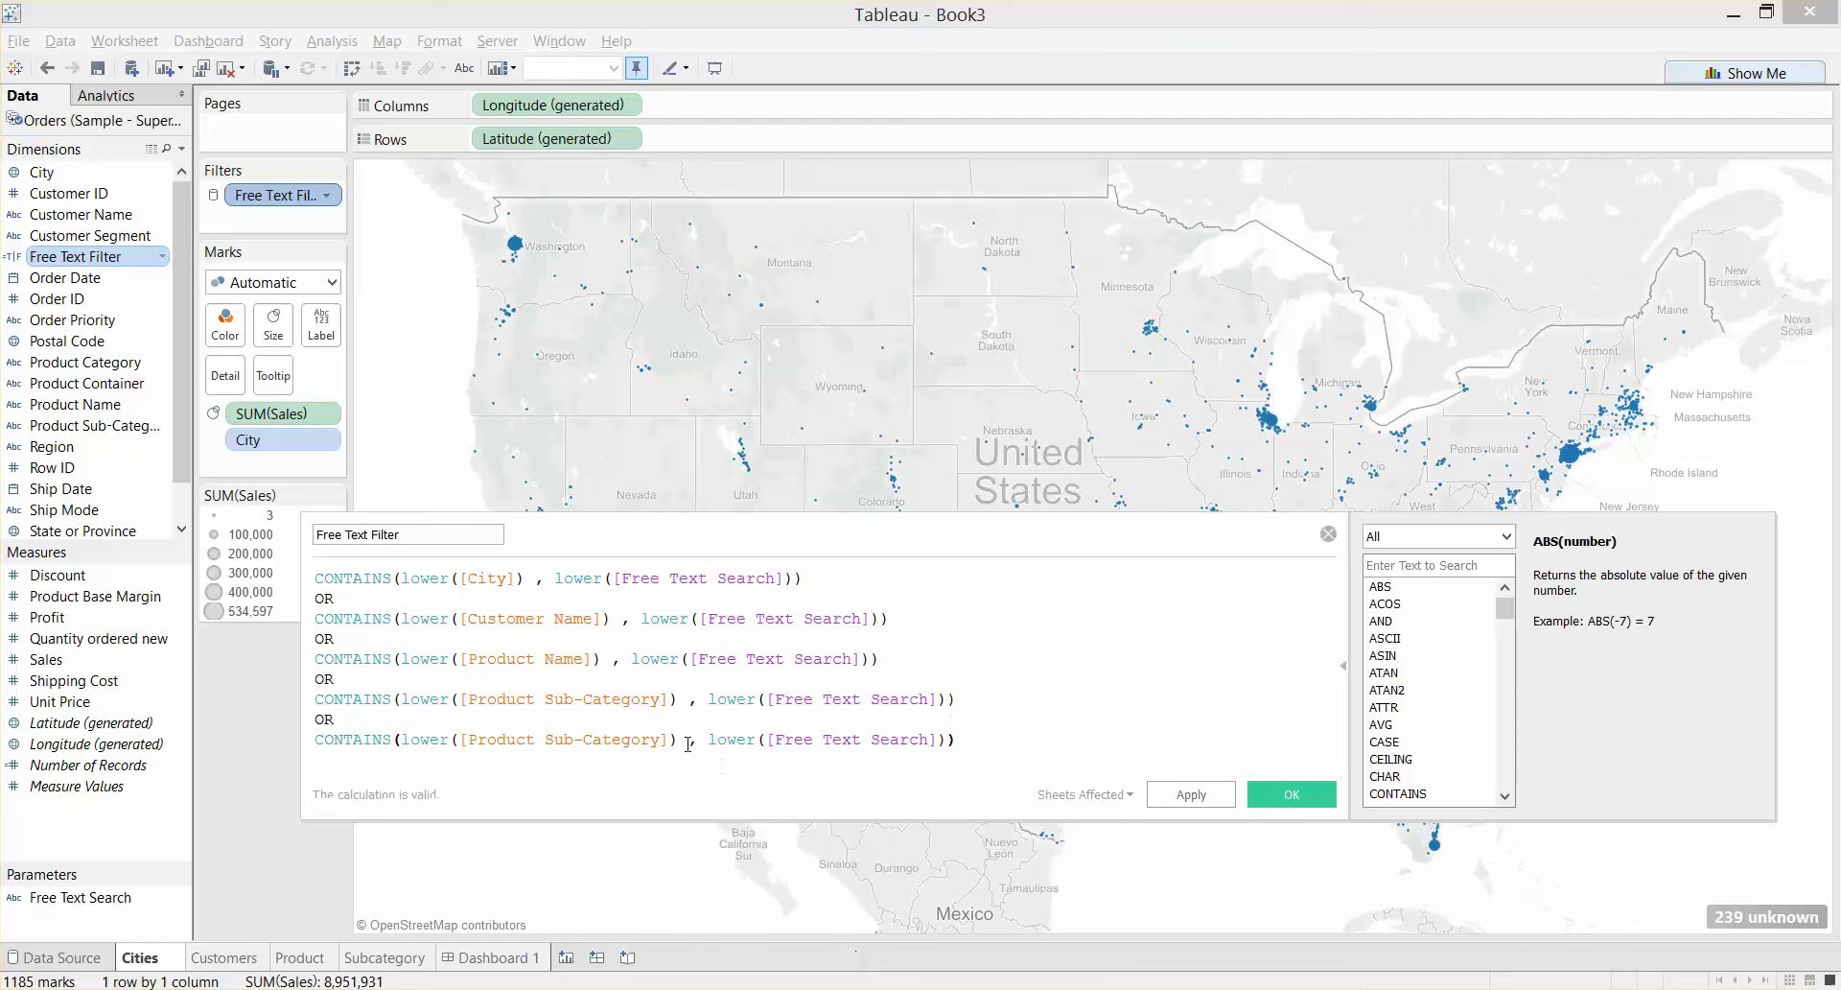
Switch the copied condition's field to Ship Mode and save the calculation.
drag(669, 739, 468, 740)
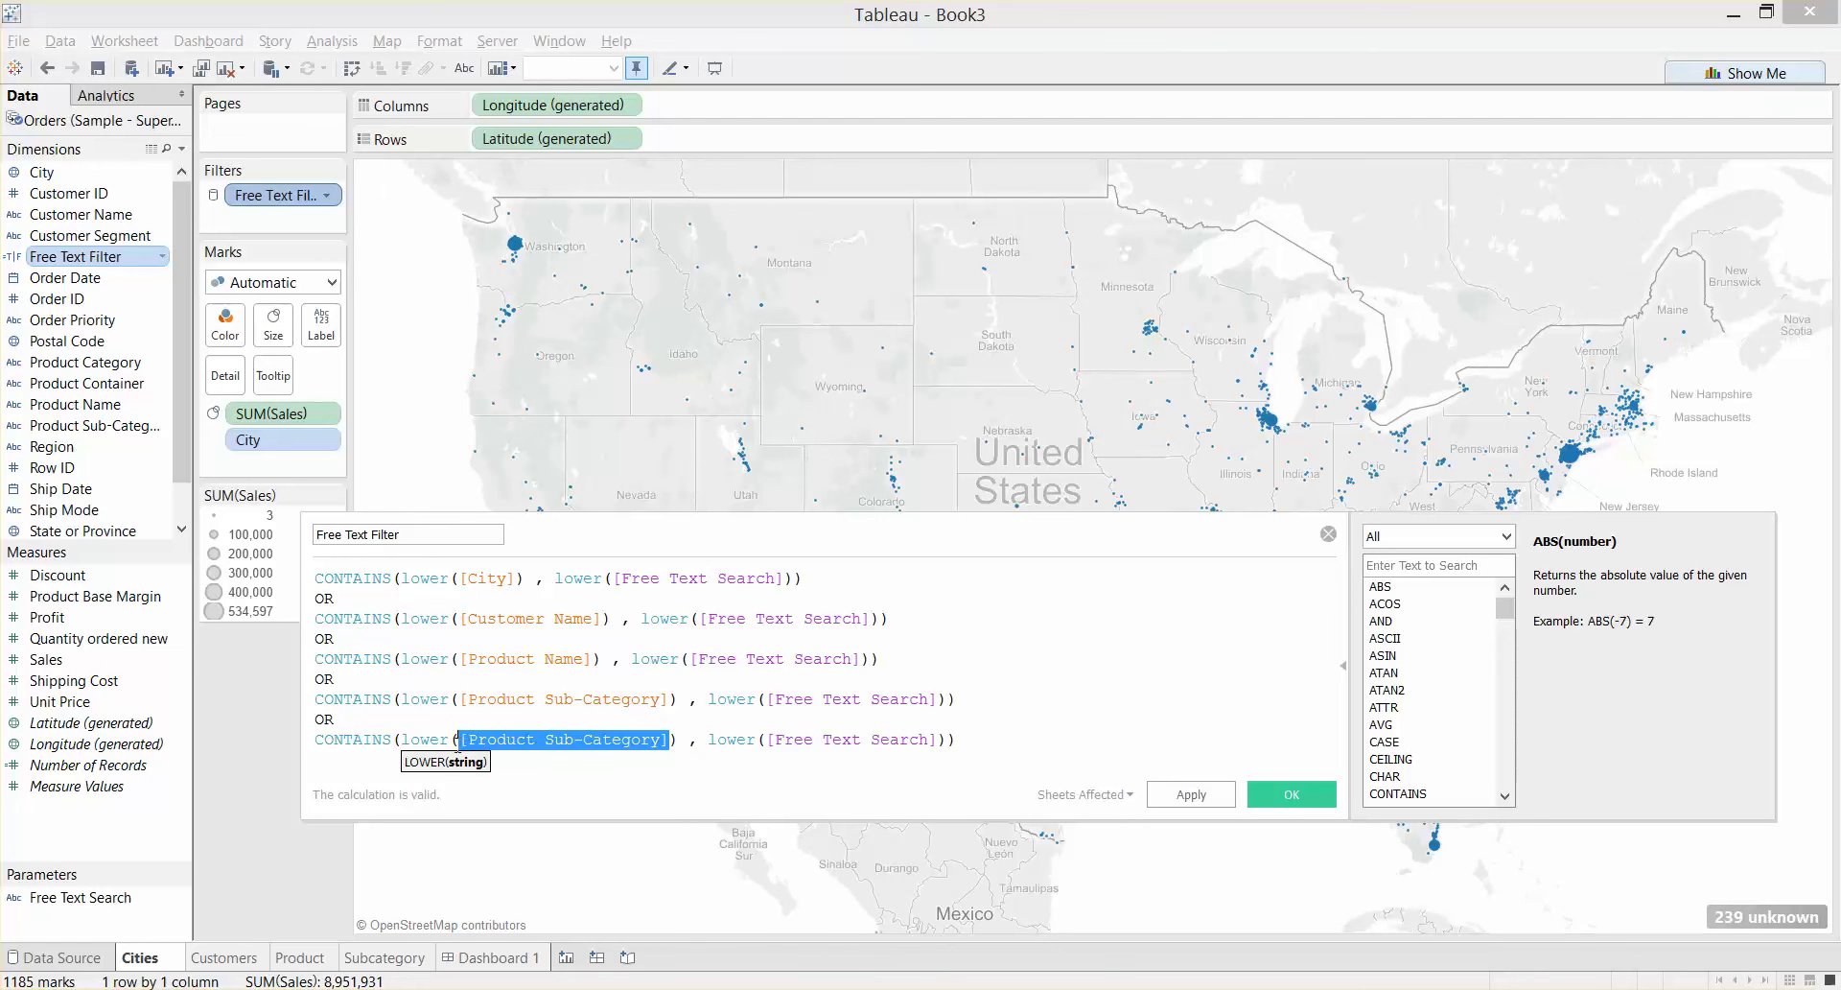
text(shi)
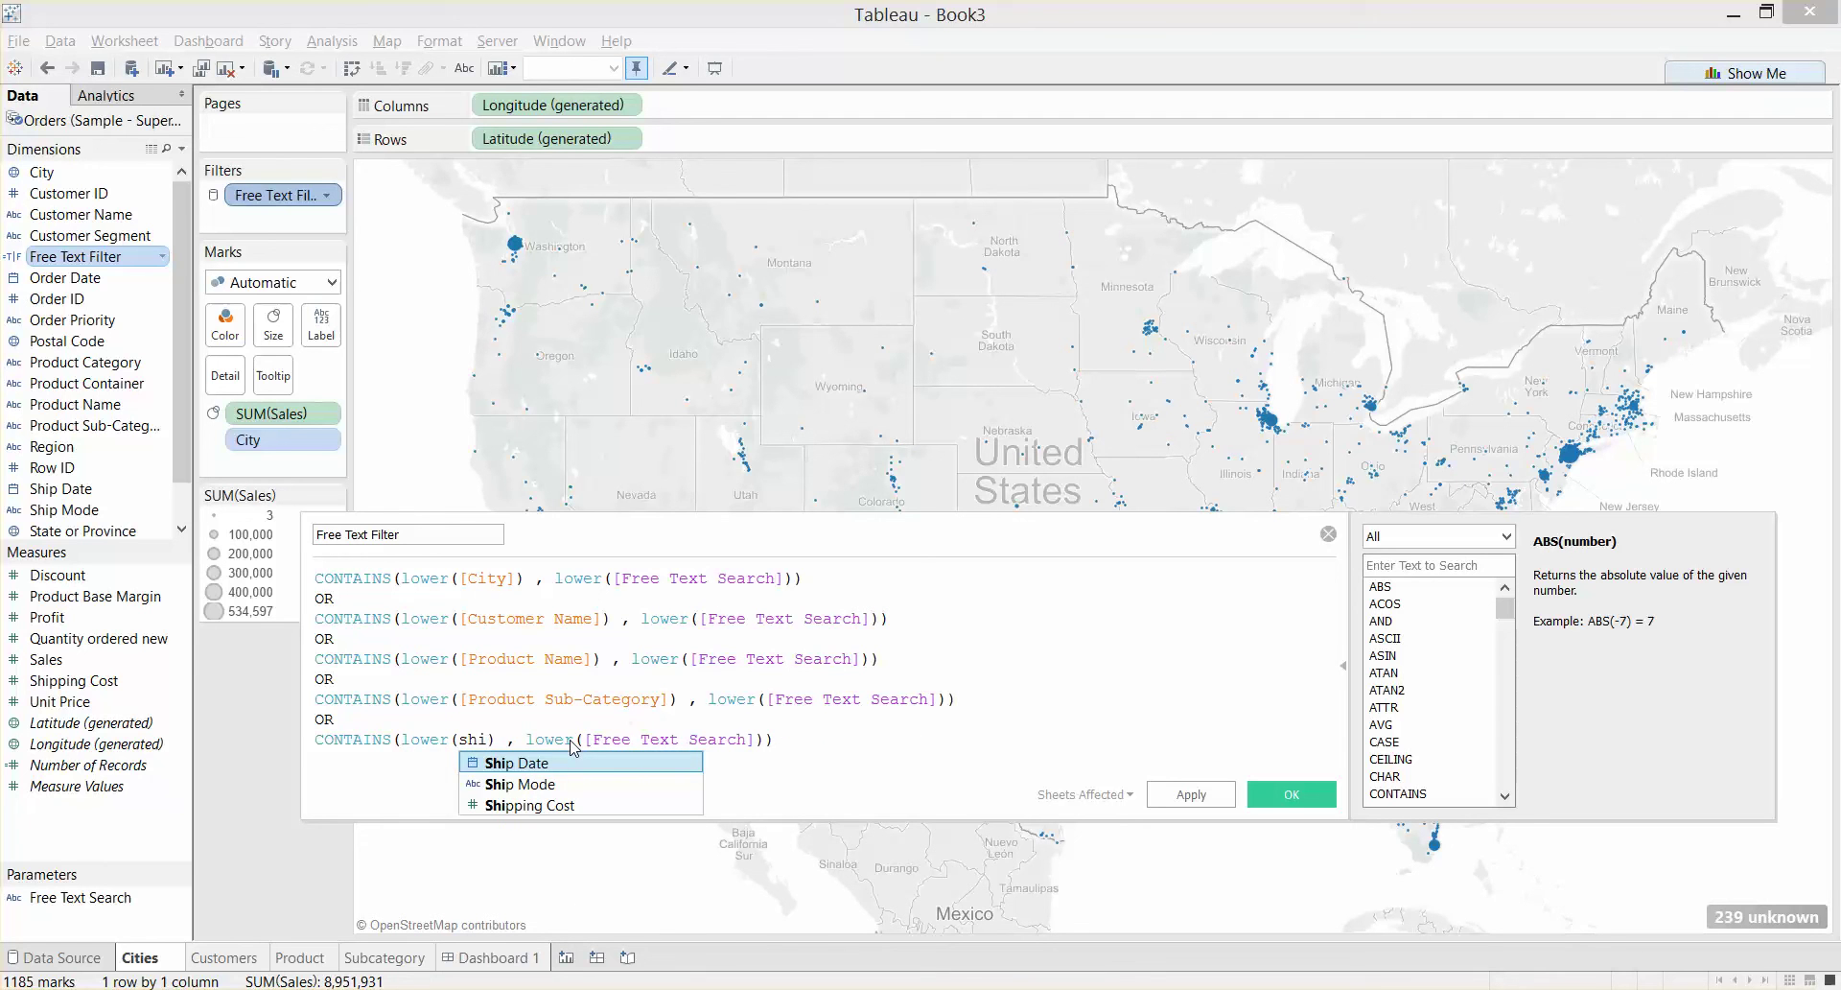
key(Down)
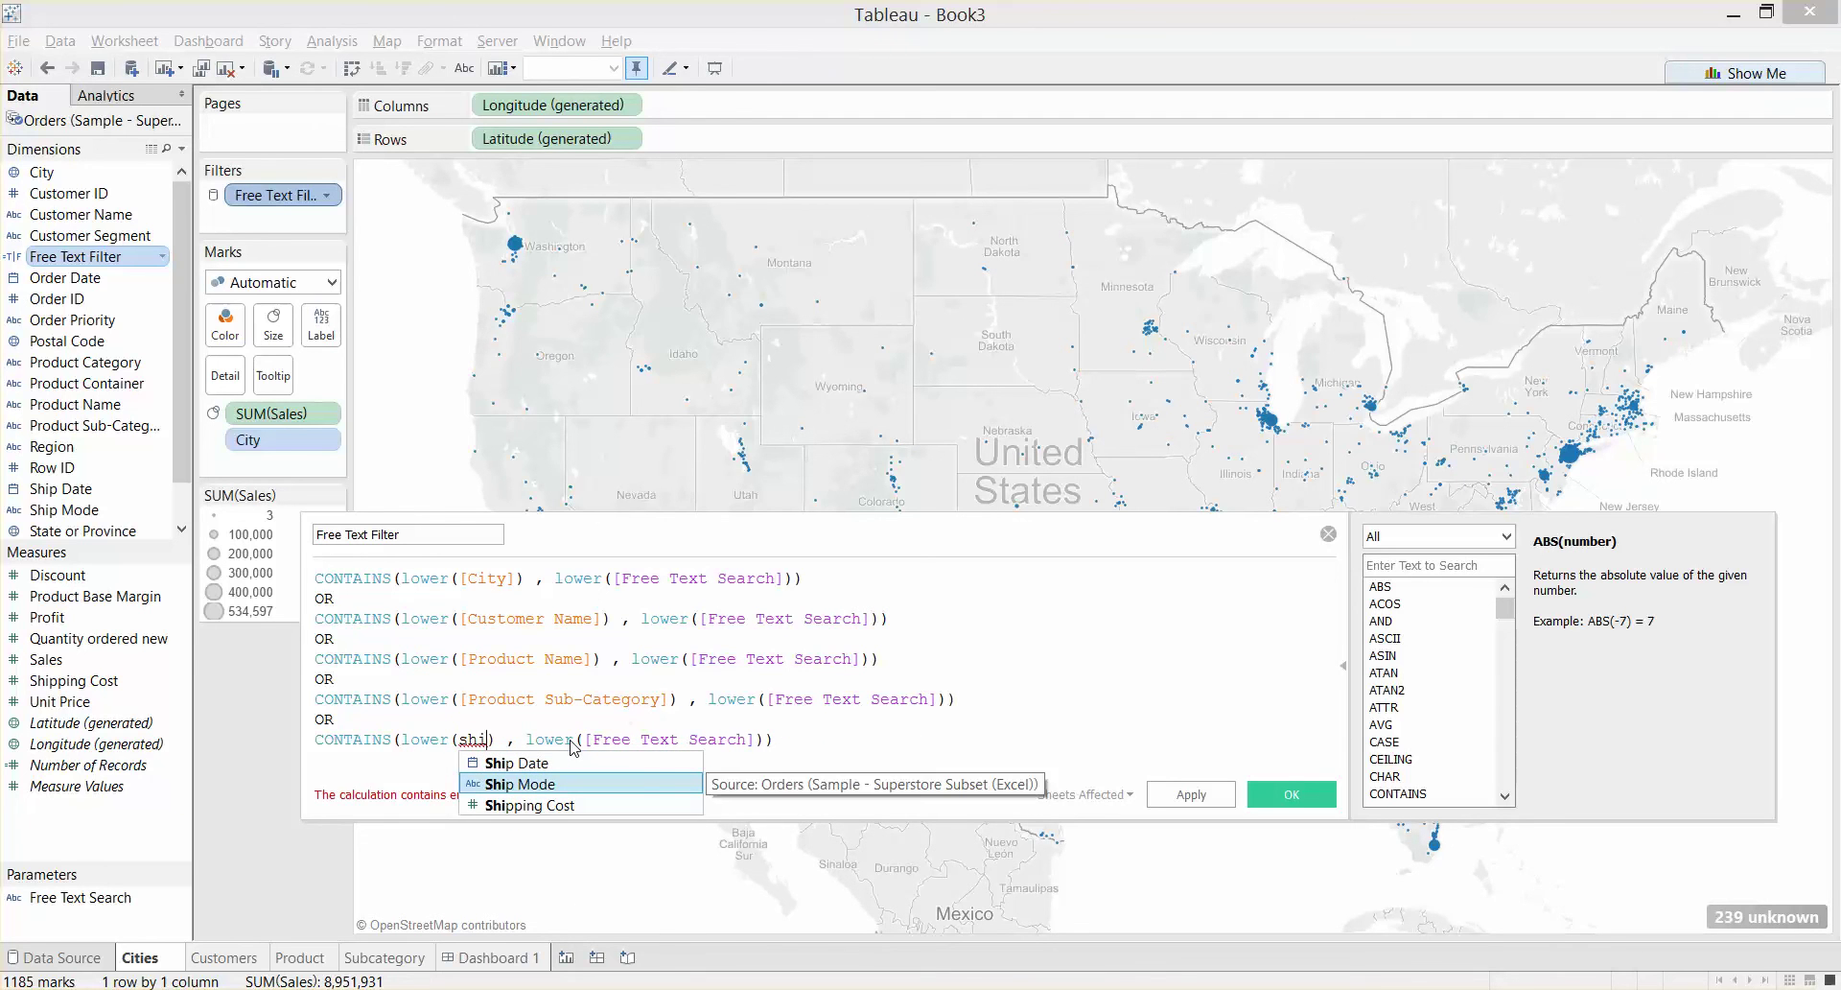
key(Return)
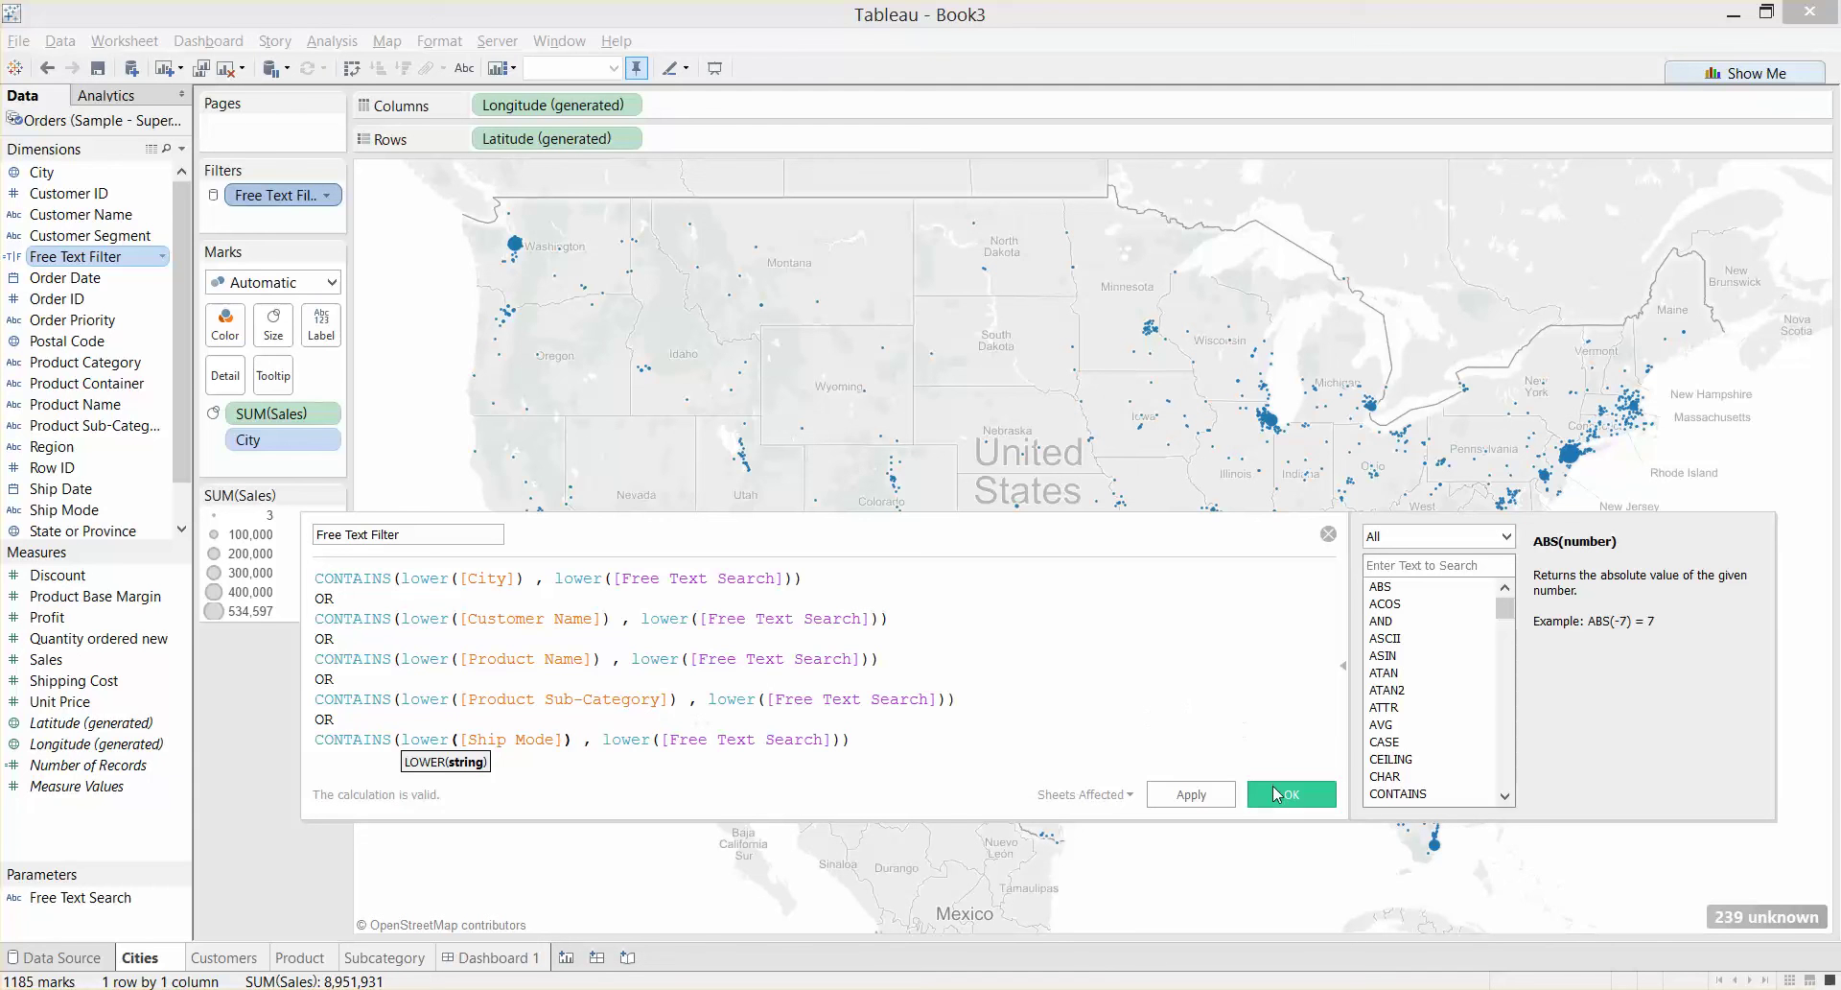
click(1281, 795)
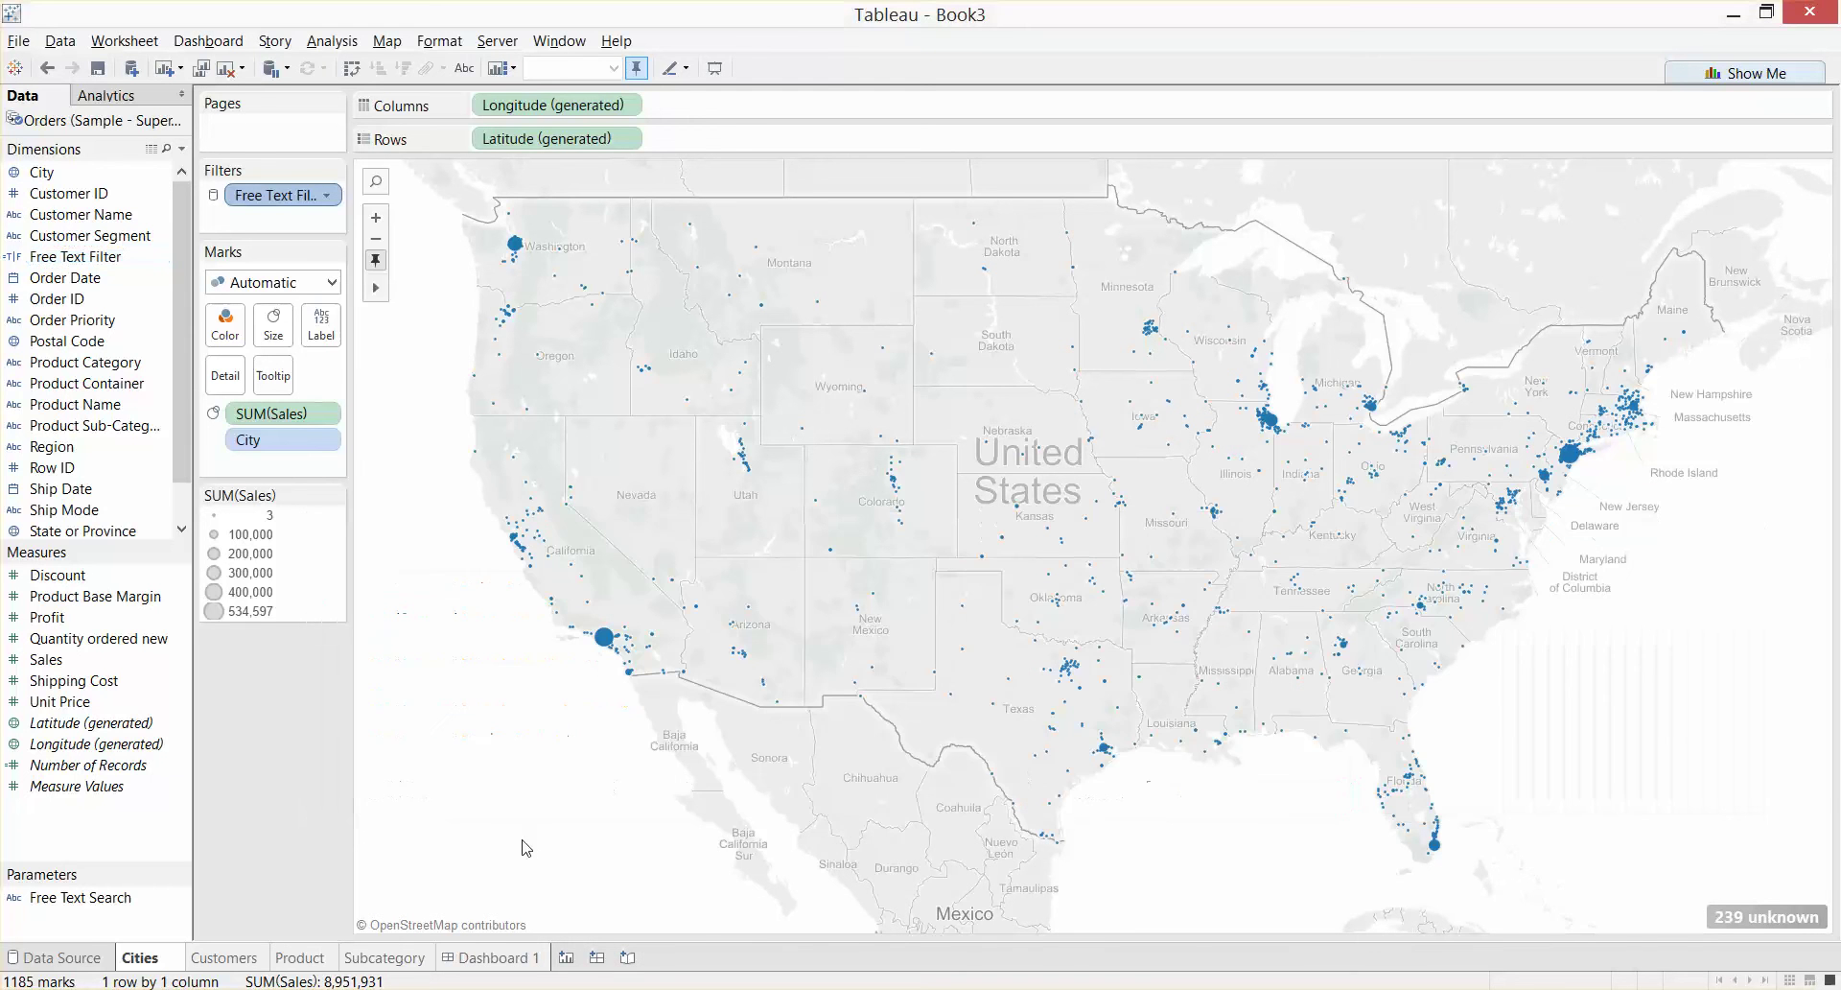
click(493, 959)
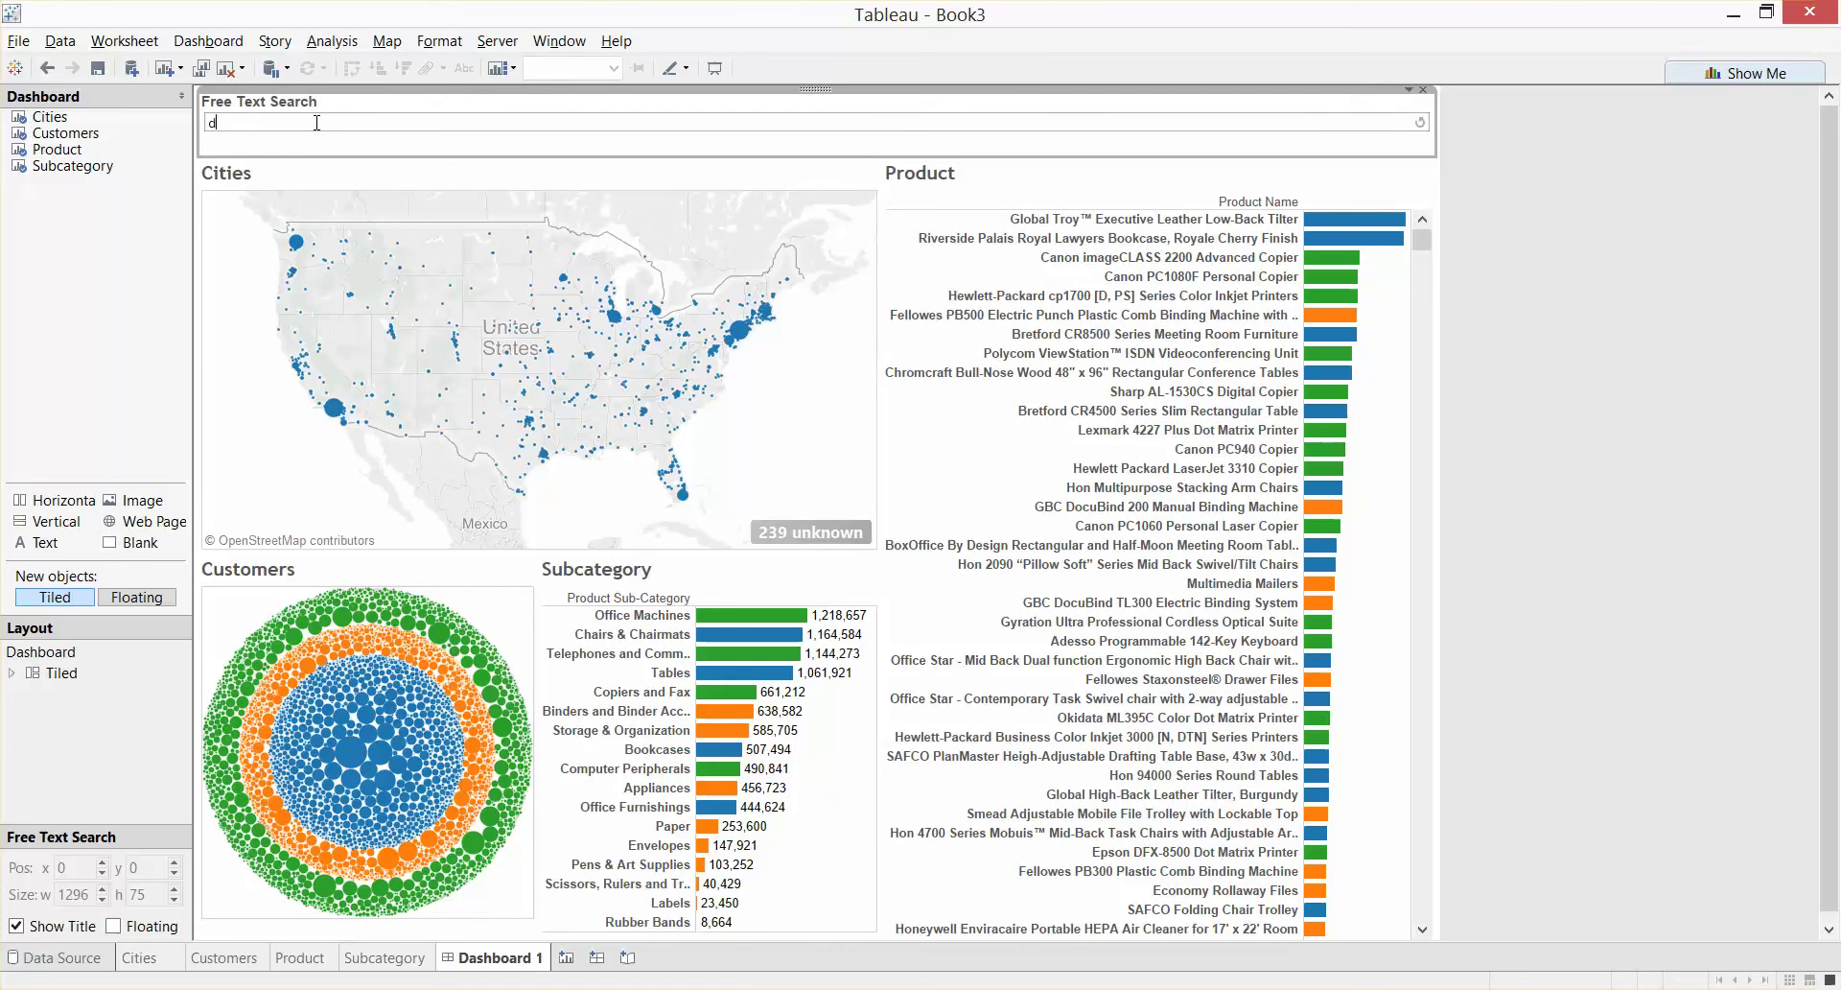
Type 'delivery truck' into the Free Text Search box.
text(very truck)
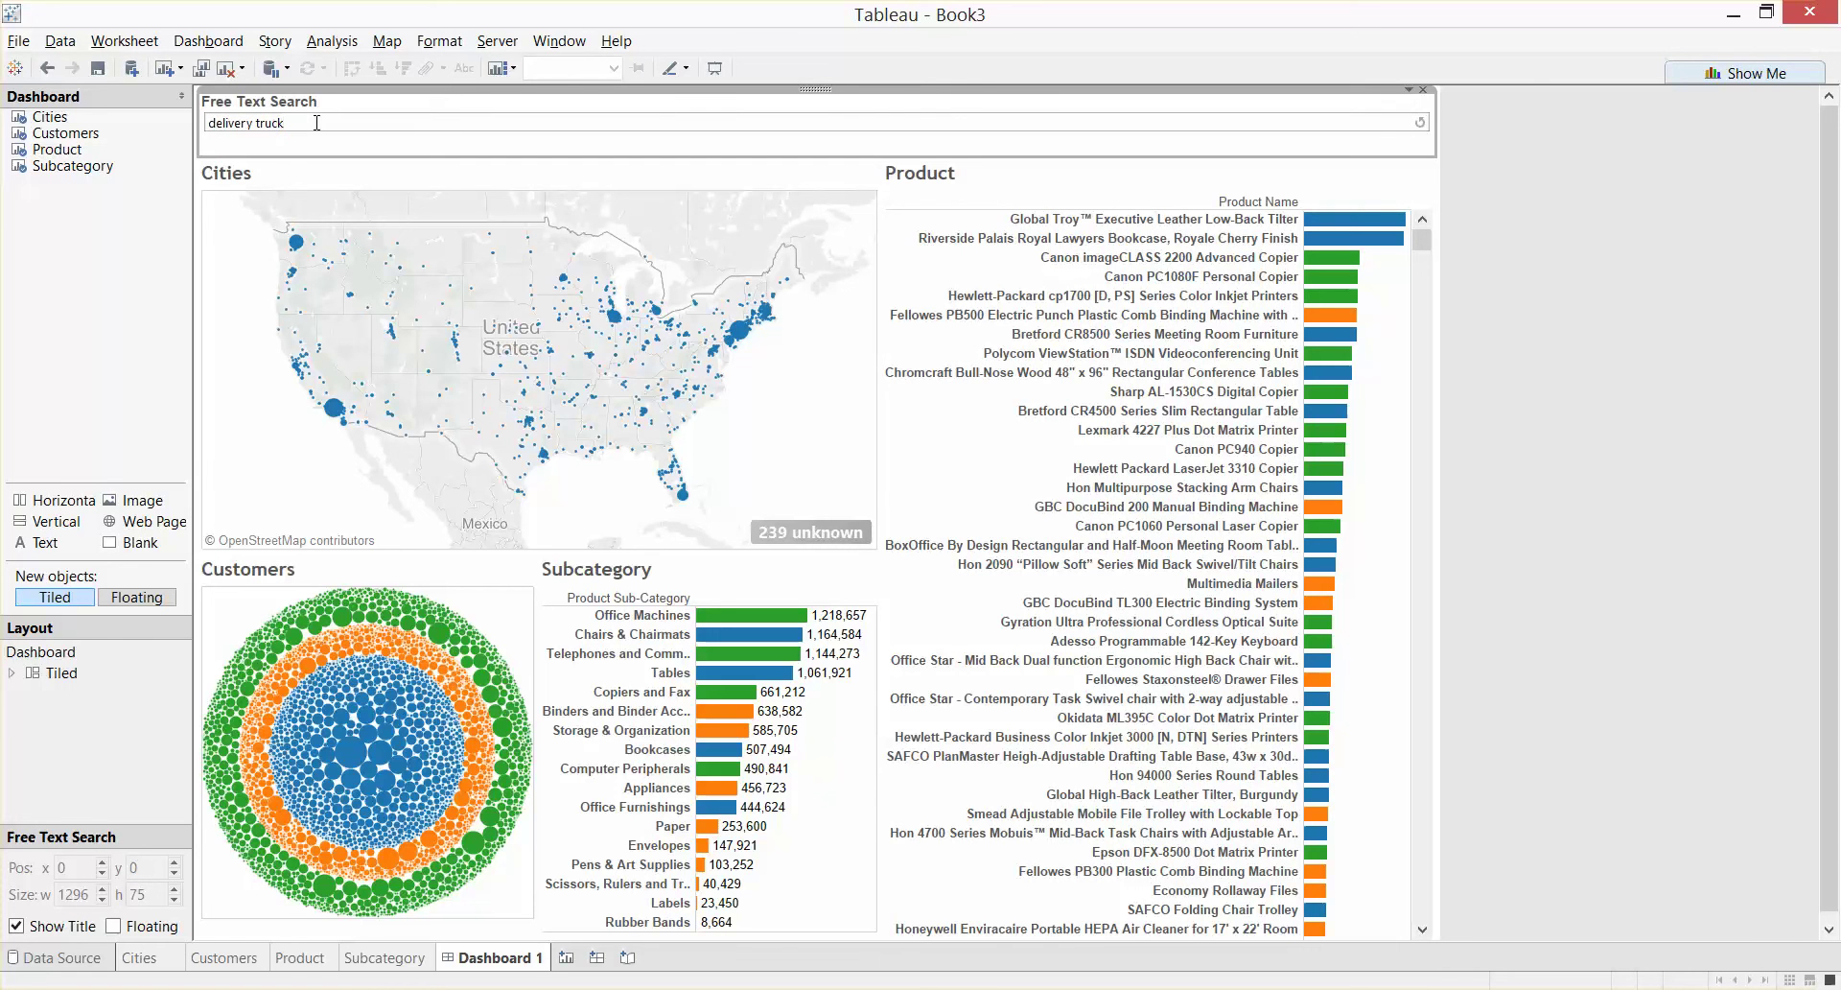